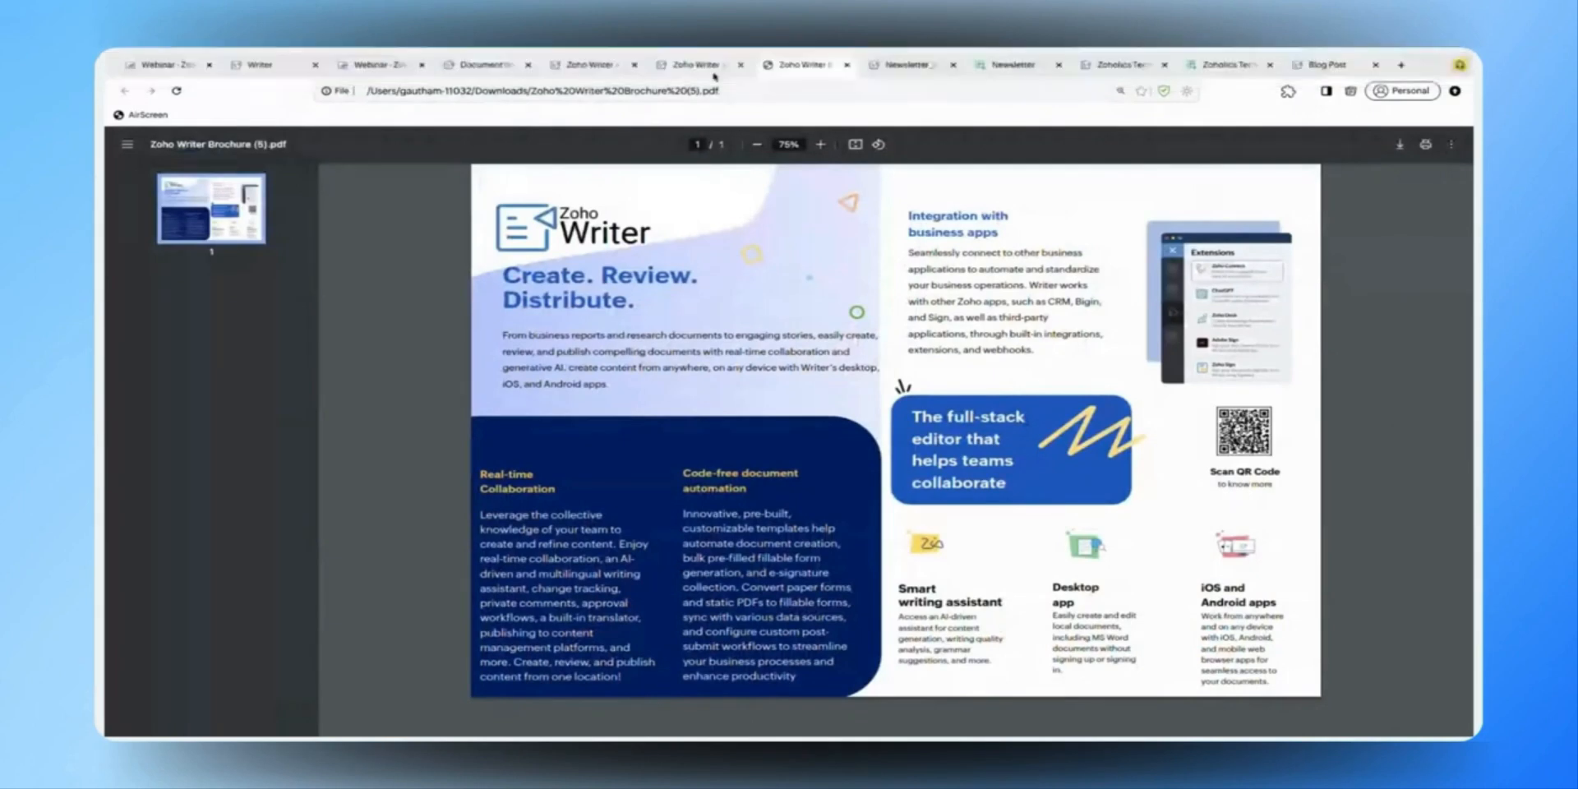
- Look over the Zoho Writer Brochure document as a reference and return to the blank untitled document
click(714, 74)
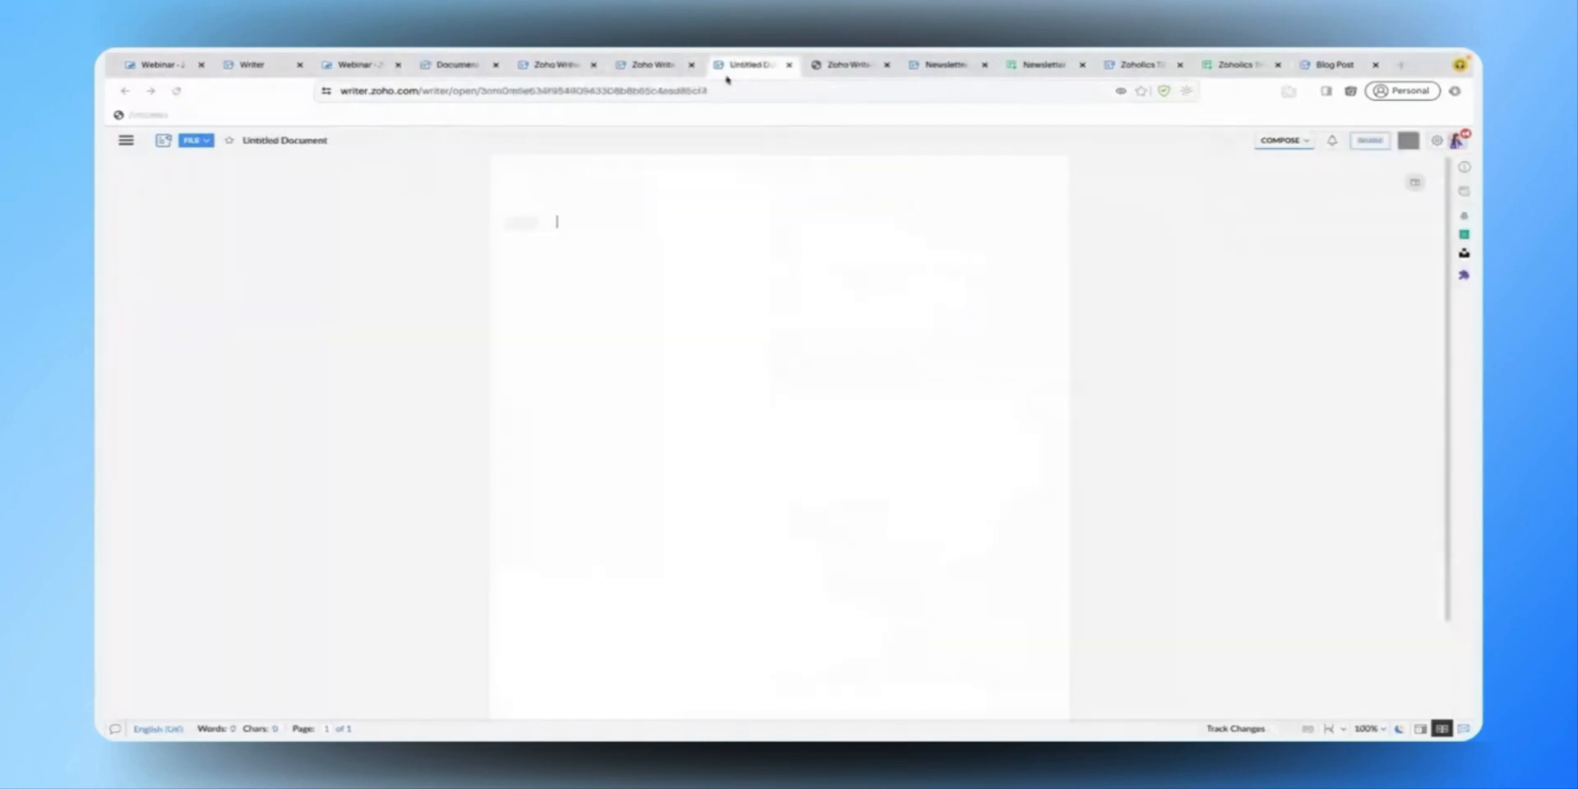
click(657, 69)
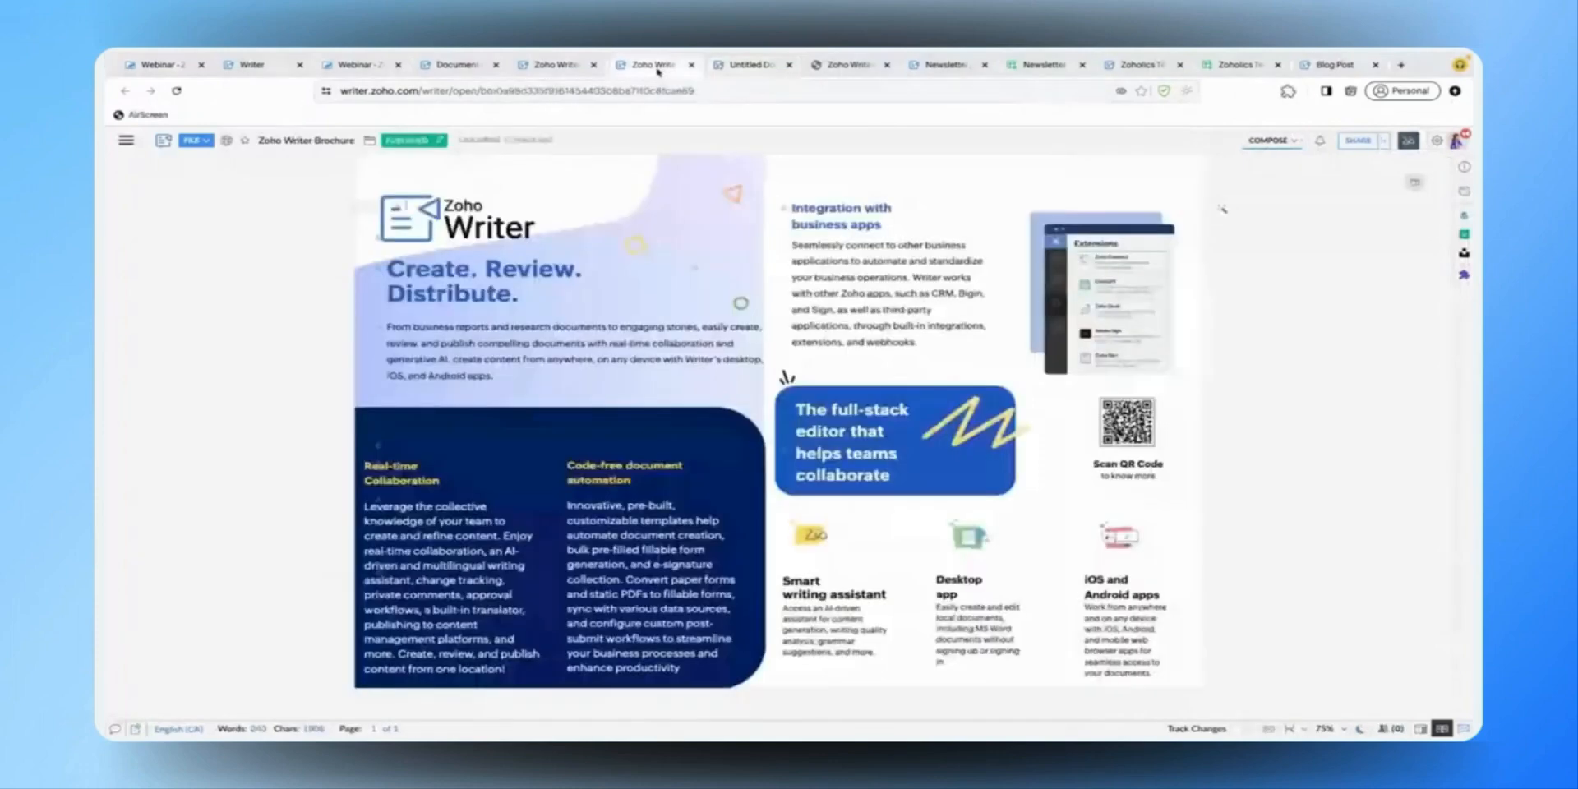
click(744, 65)
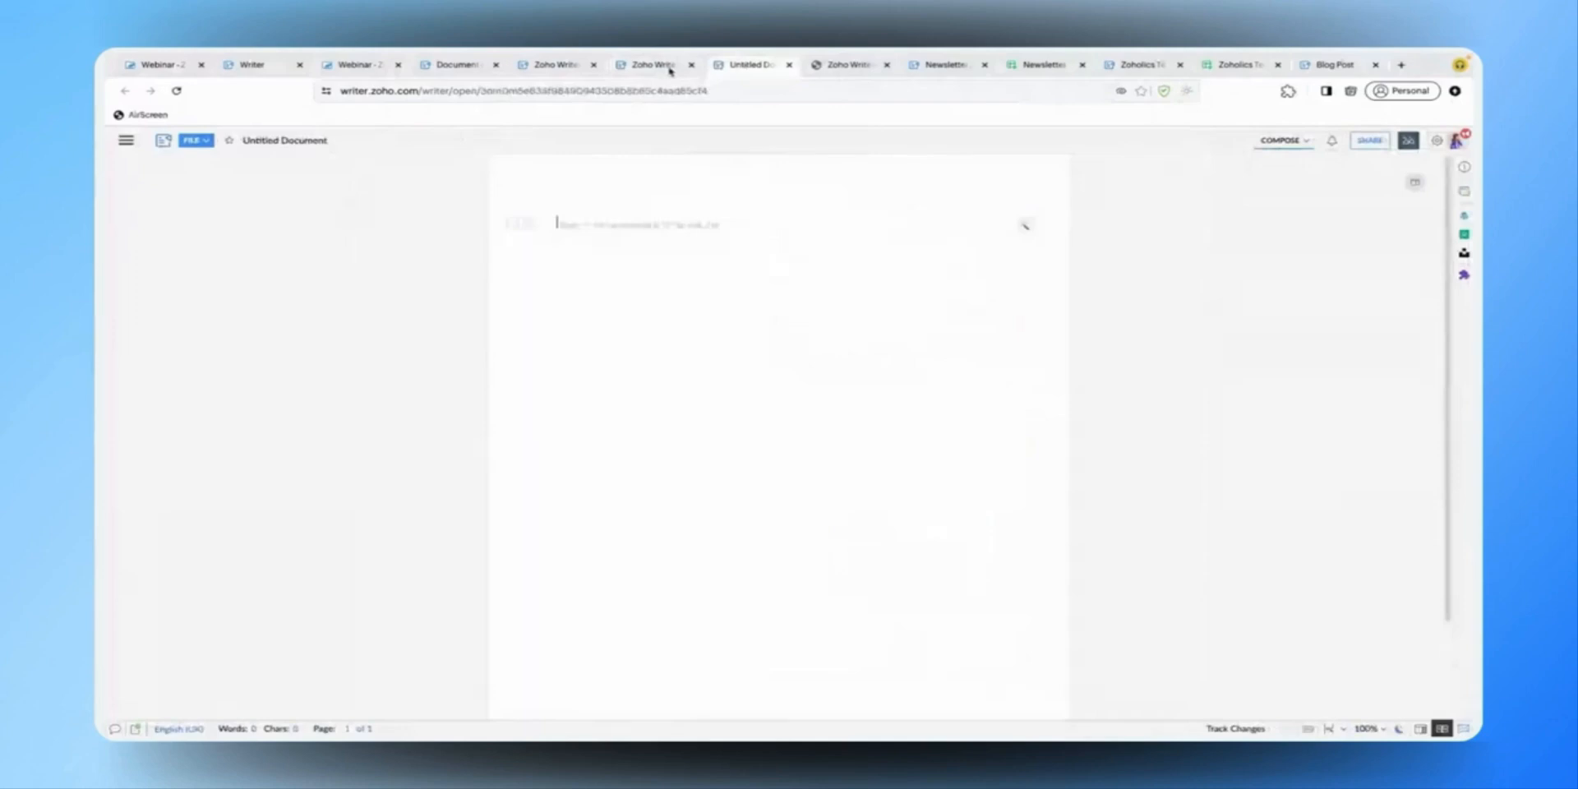
- Set the untitled document's page orientation to Landscape and its page size to A3
click(125, 140)
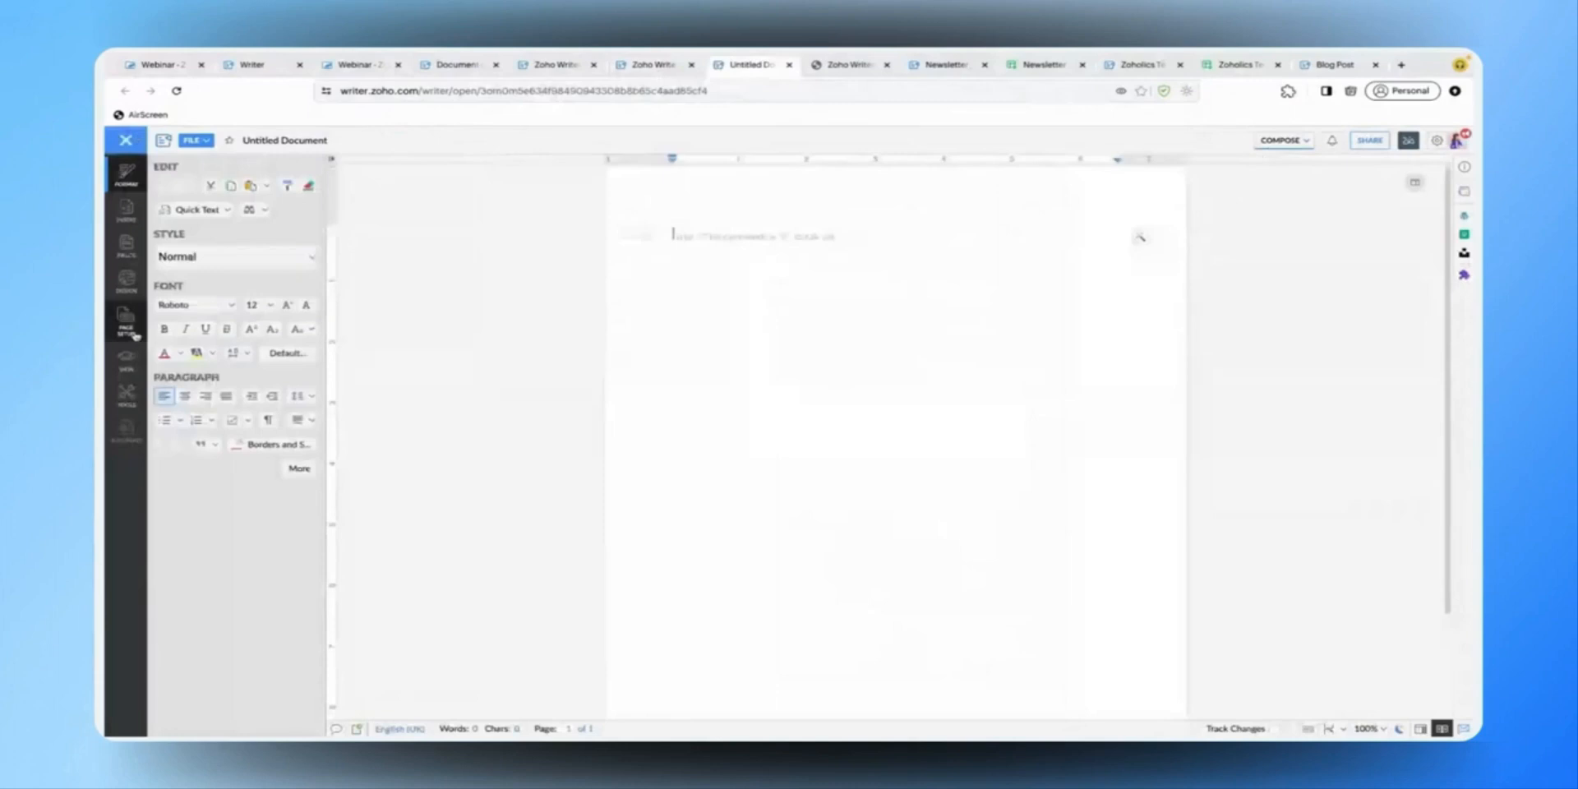
click(136, 336)
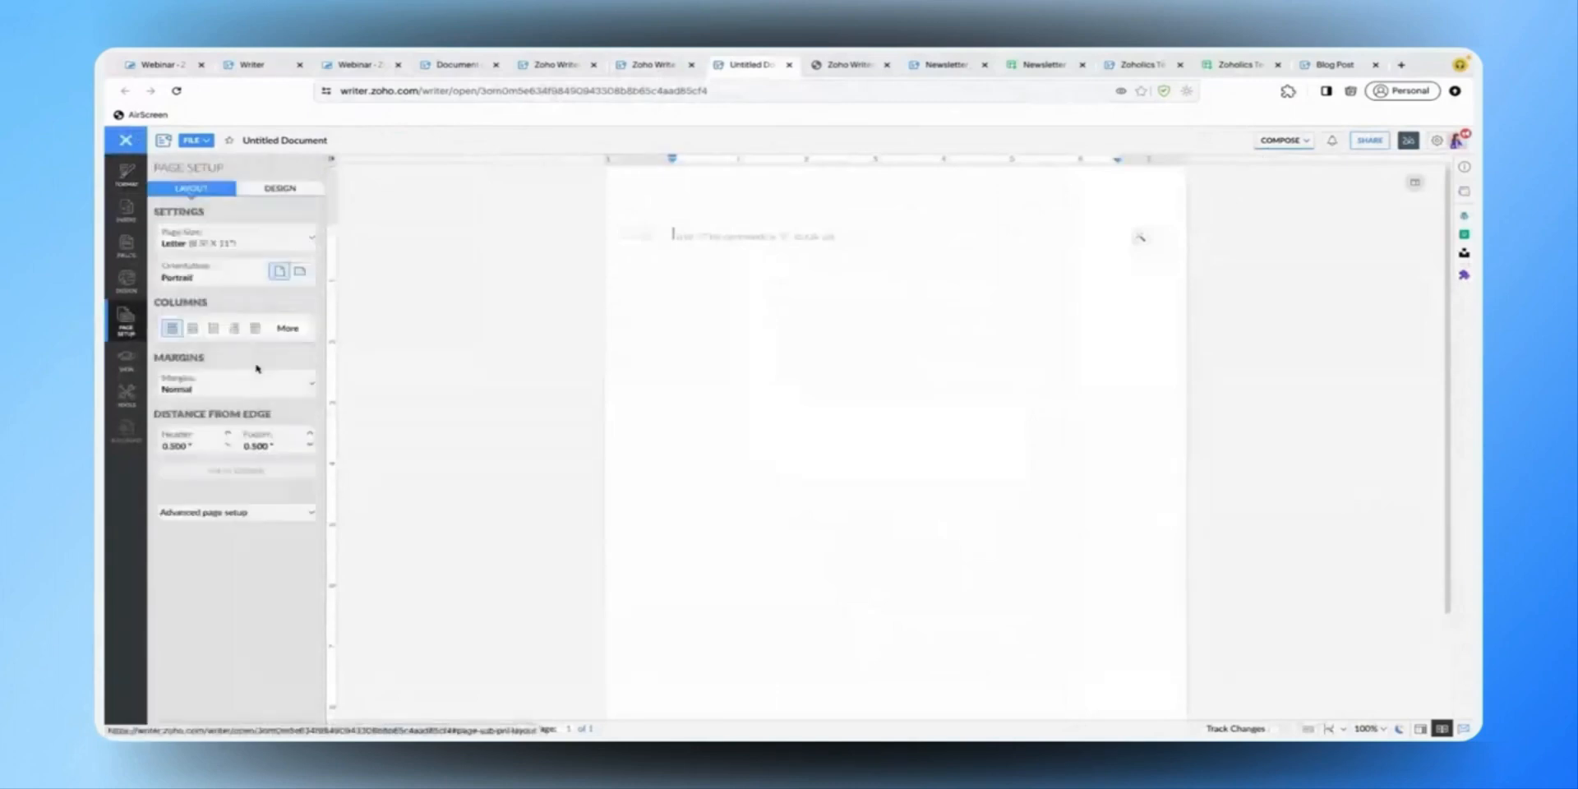
click(302, 271)
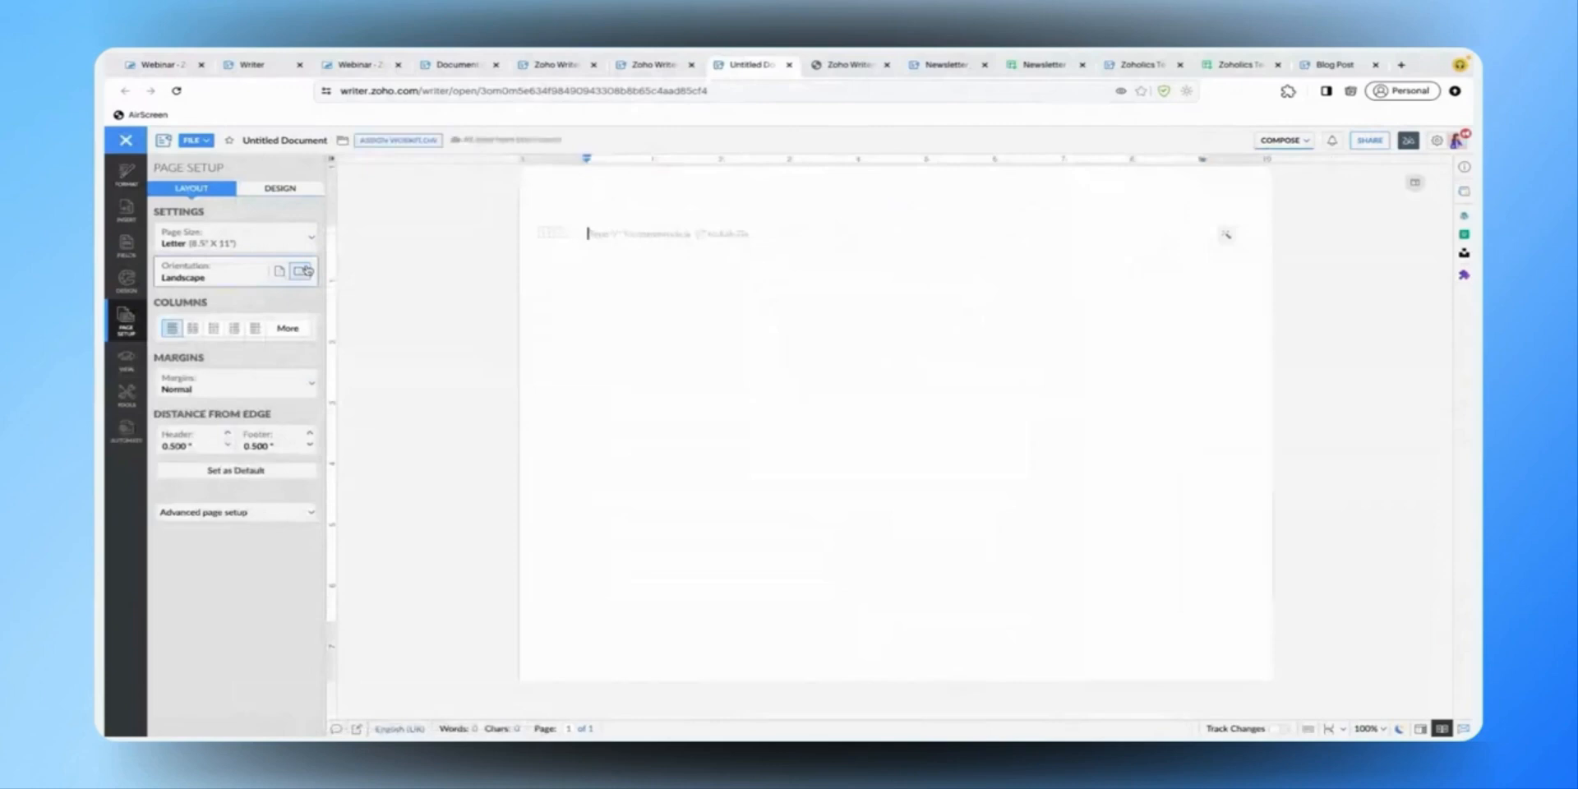
click(307, 240)
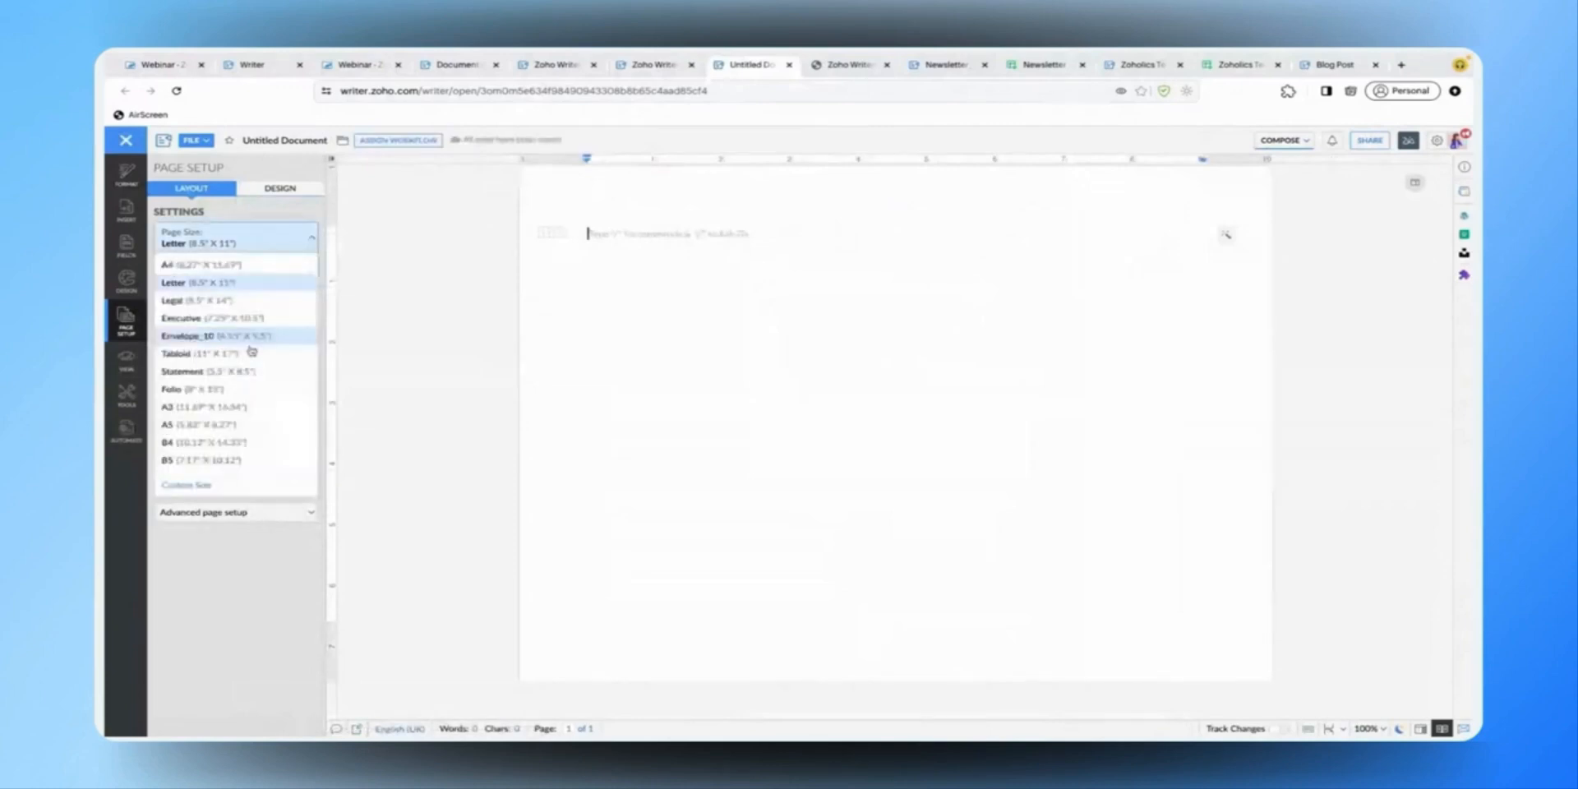
click(243, 406)
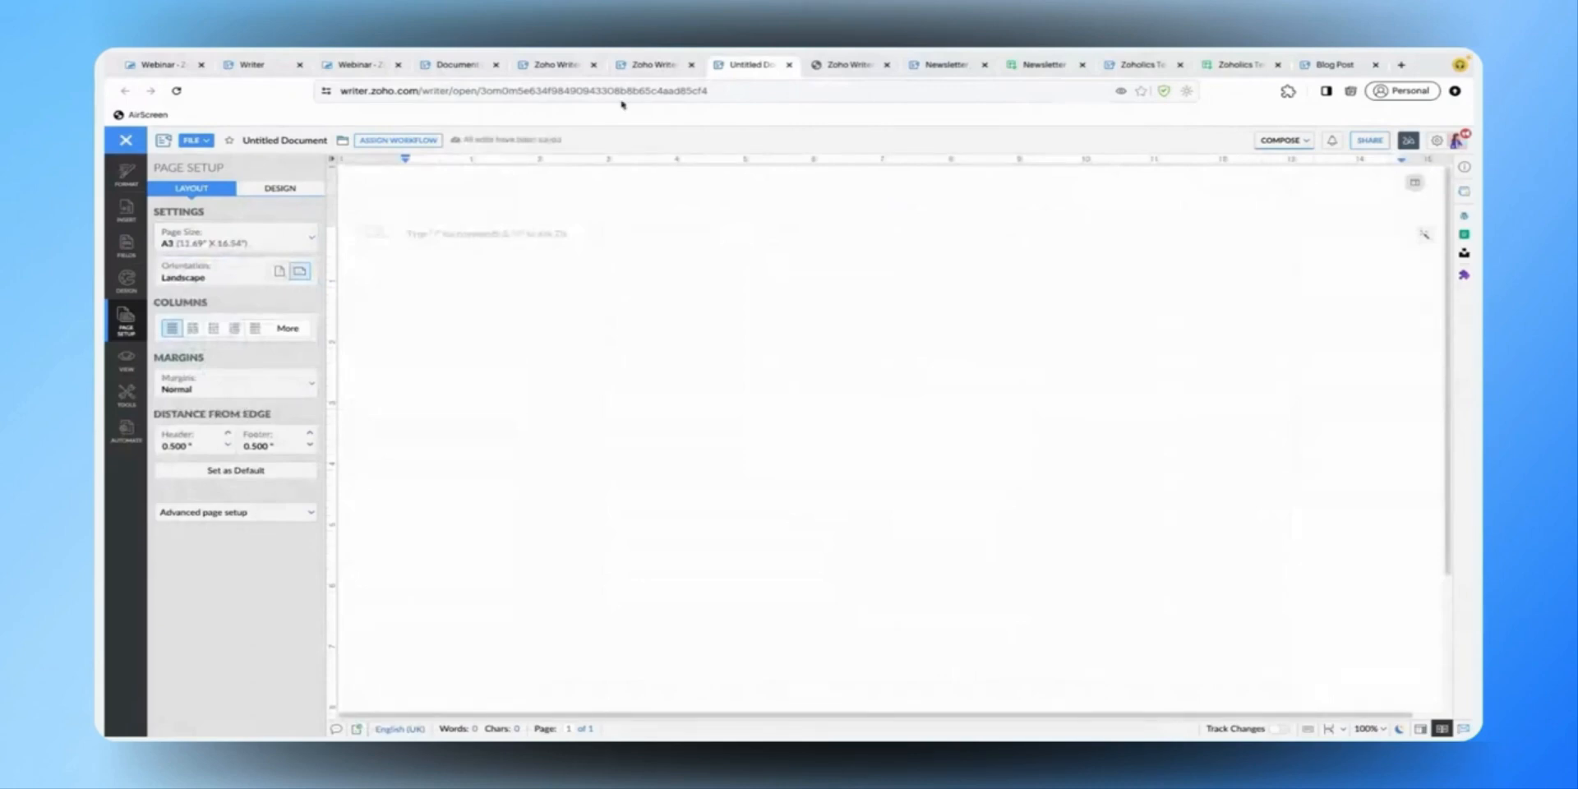
- Check the reference brochure, and add a rectangle with two rounded corners to a new drawing in the untitled document
click(649, 64)
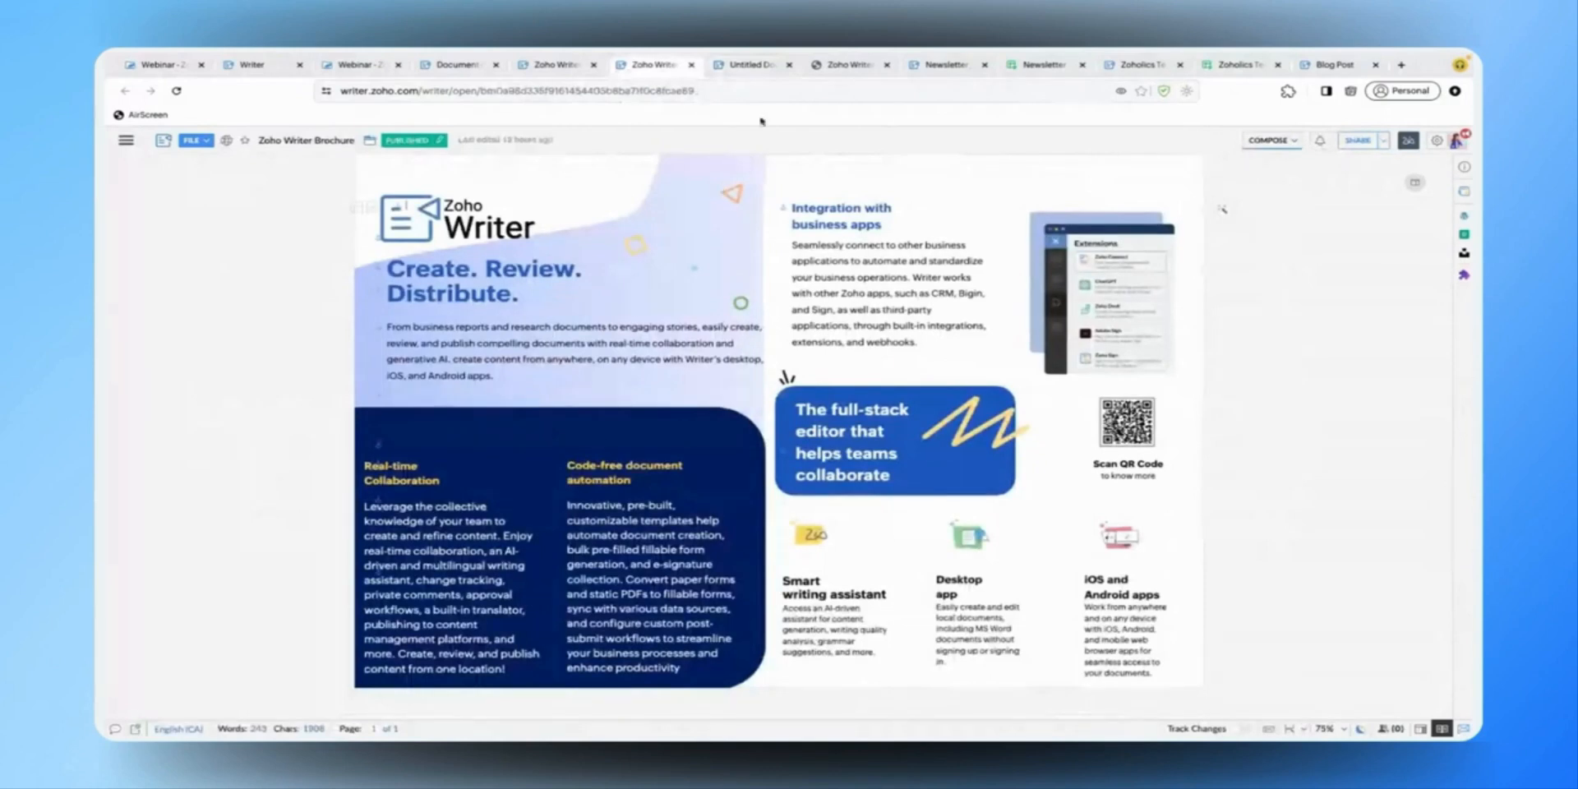
click(747, 70)
click(132, 211)
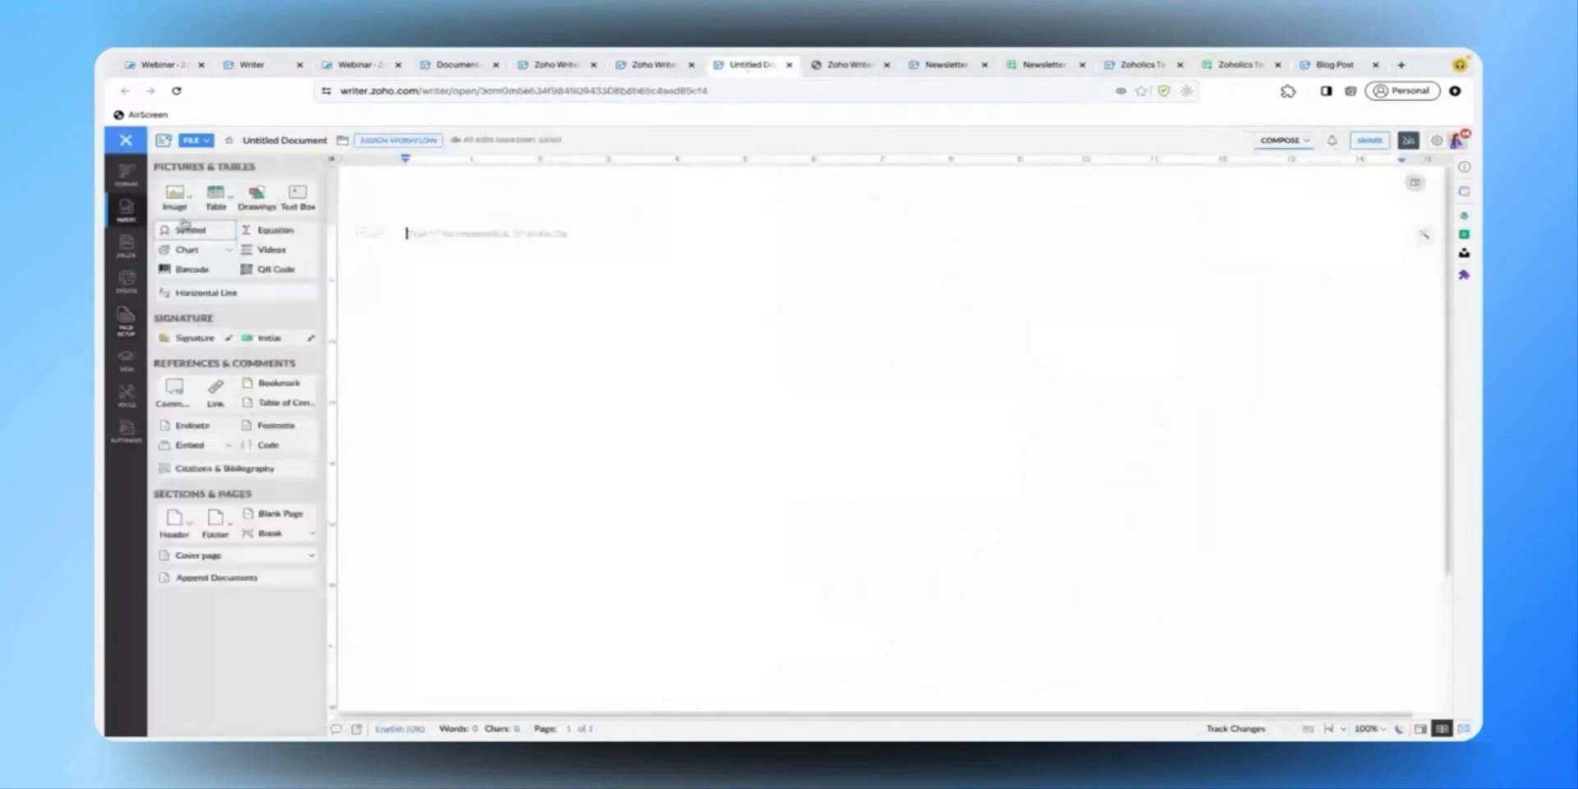
click(256, 197)
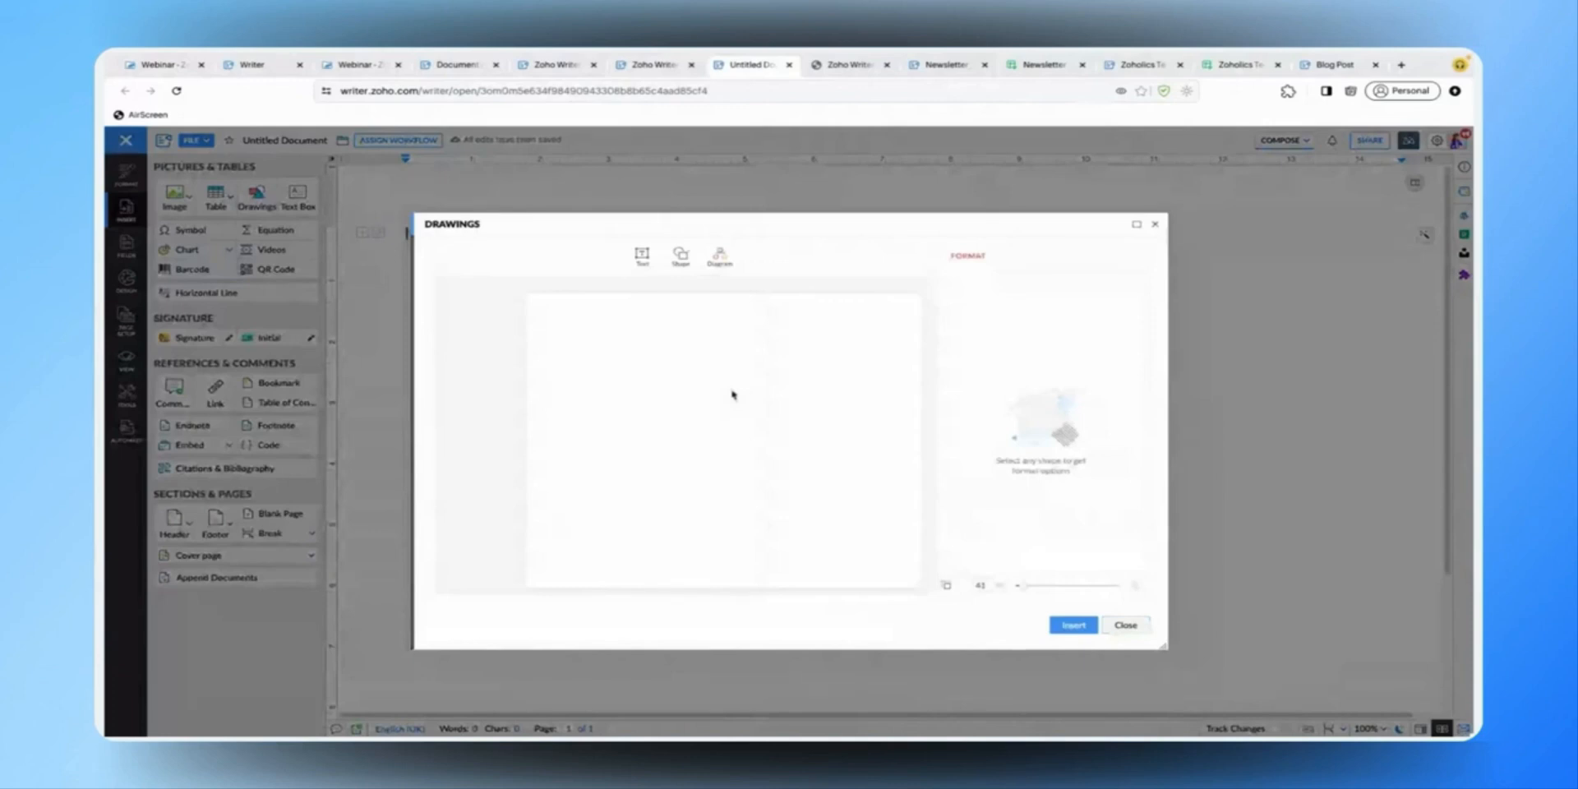
click(681, 256)
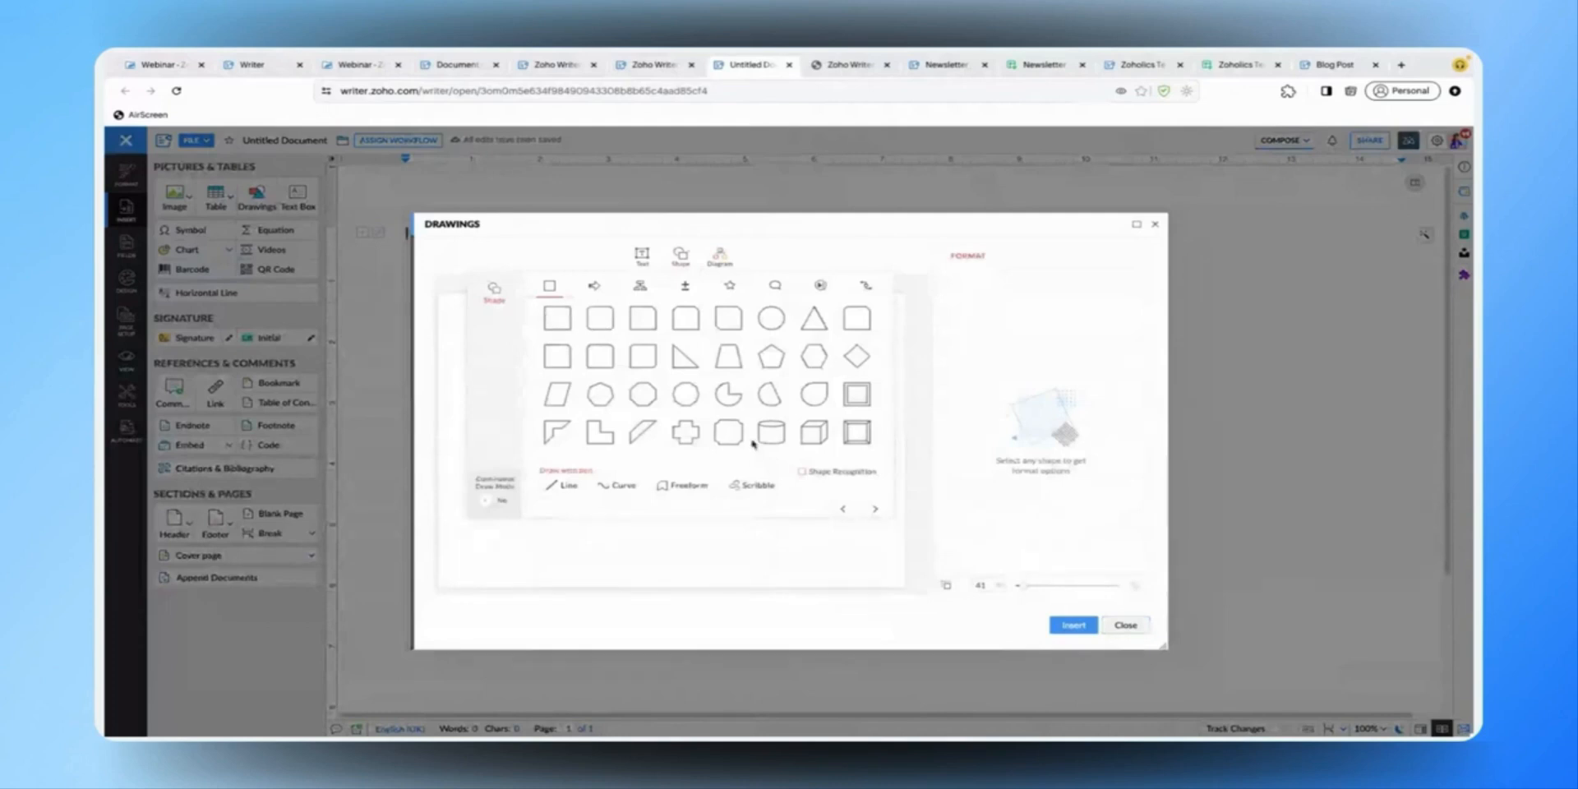
click(605, 359)
click(682, 441)
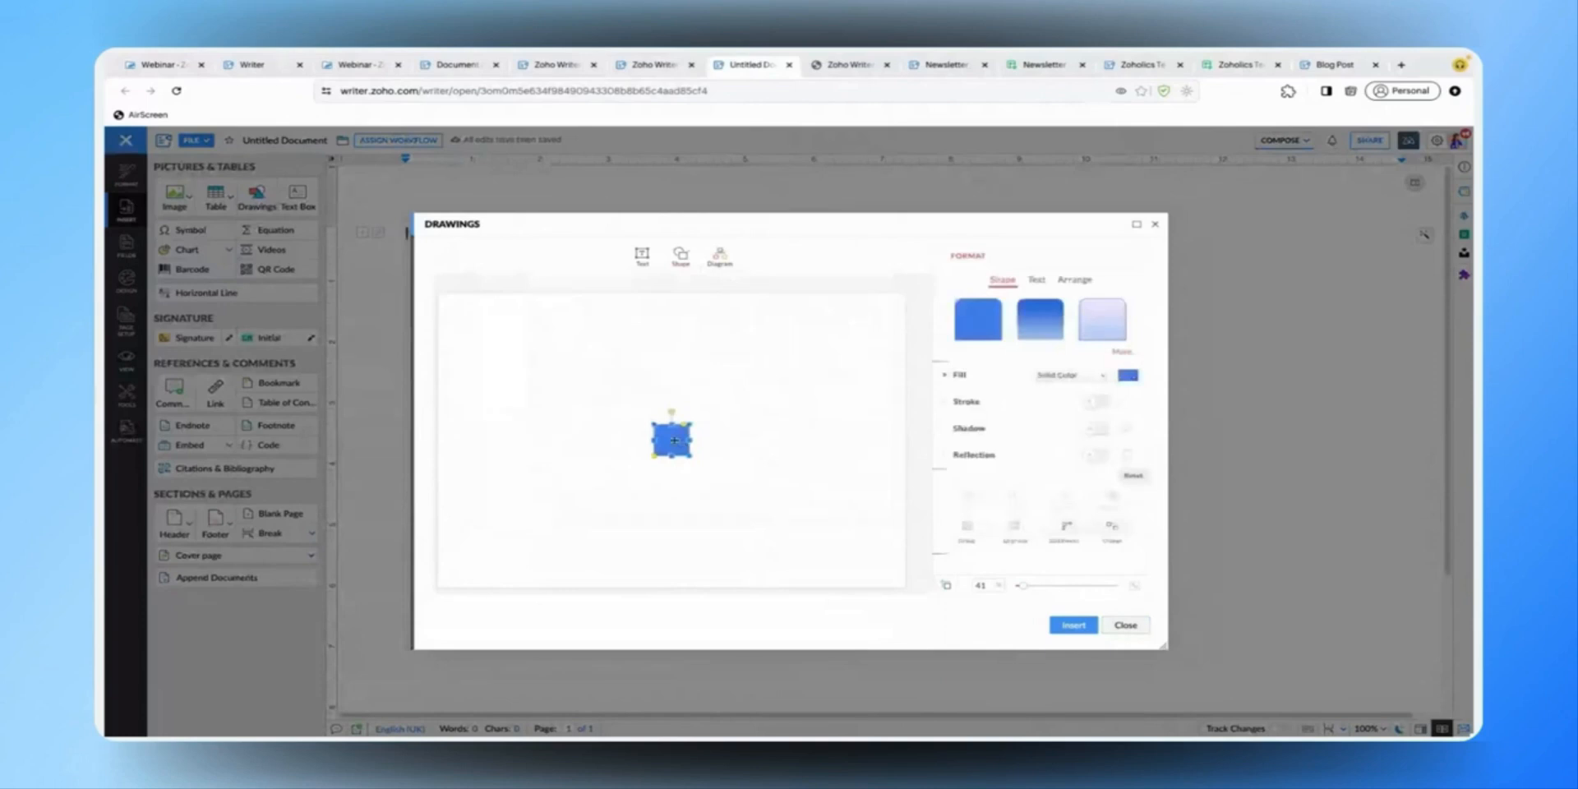
- Rotate the rectangle 90° clockwise so its rounded corners face right, enlarge it and reposition it on the canvas
drag(669, 410, 699, 437)
drag(695, 459, 762, 497)
drag(725, 455, 645, 376)
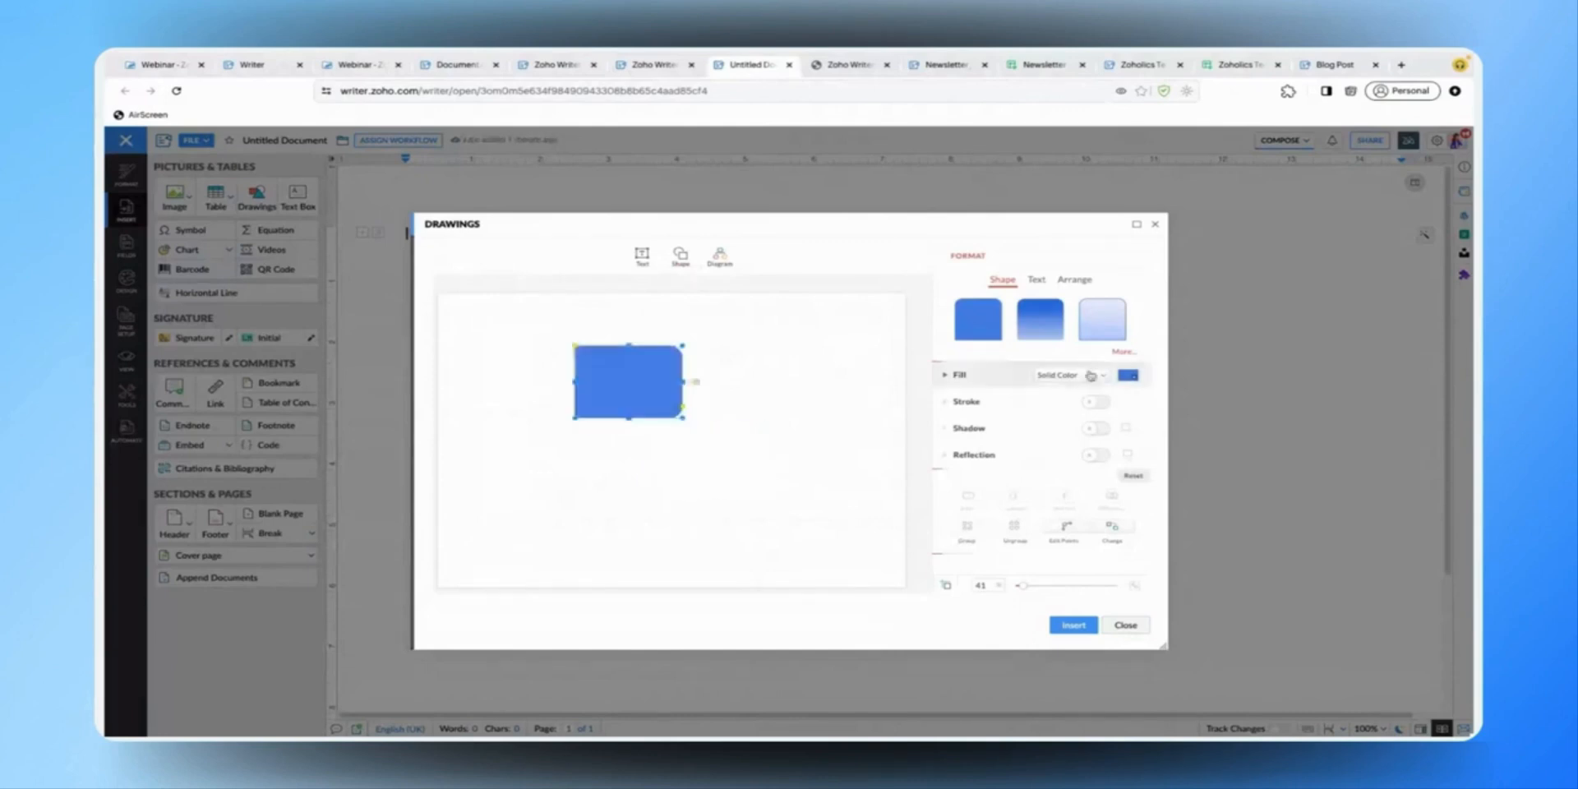
- Fill the rectangle with a solid dark blue colour and insert the drawing into the document
click(1091, 376)
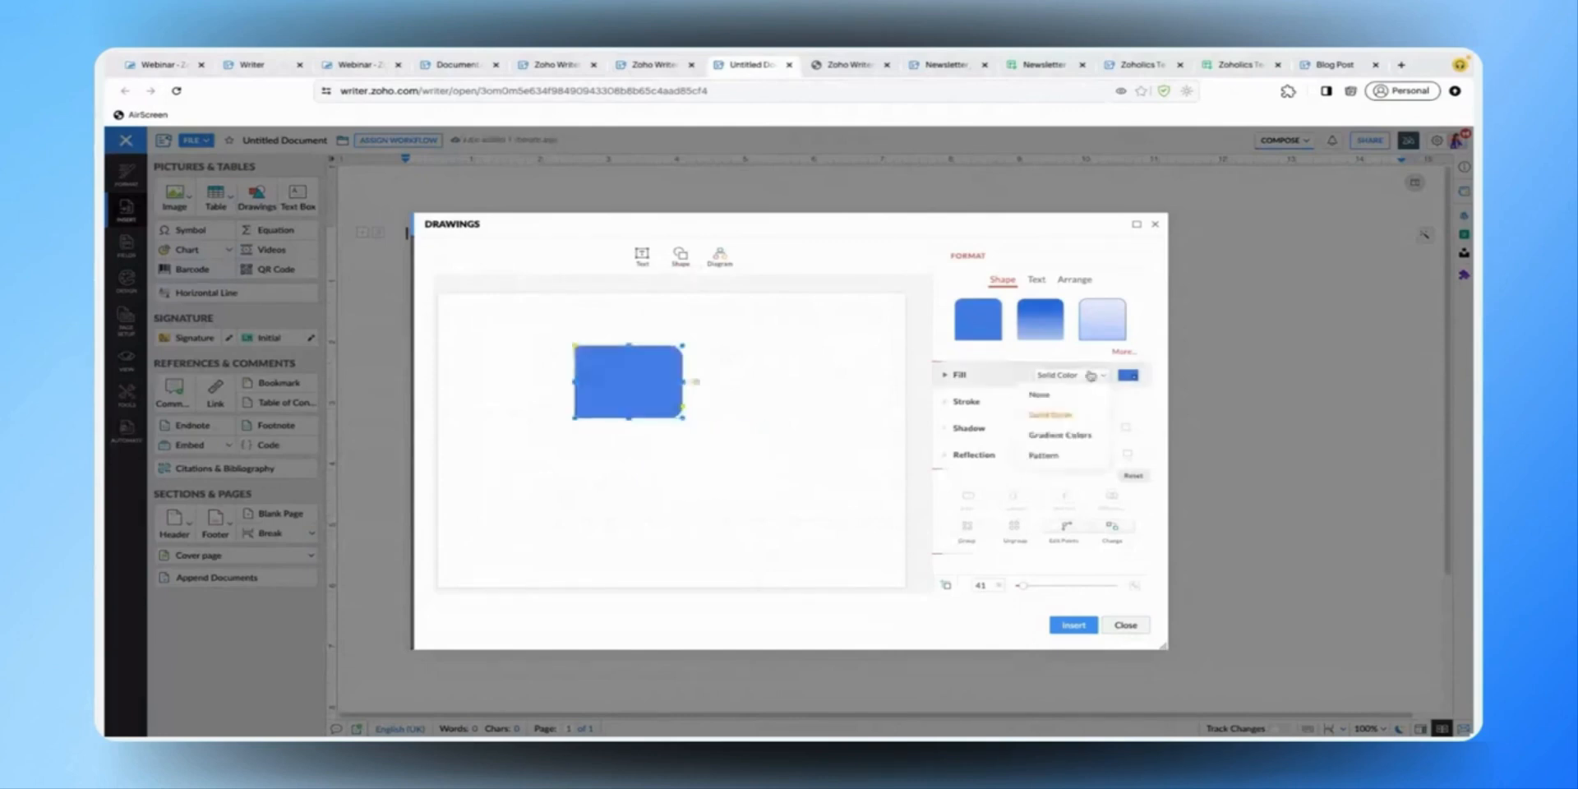
click(1074, 417)
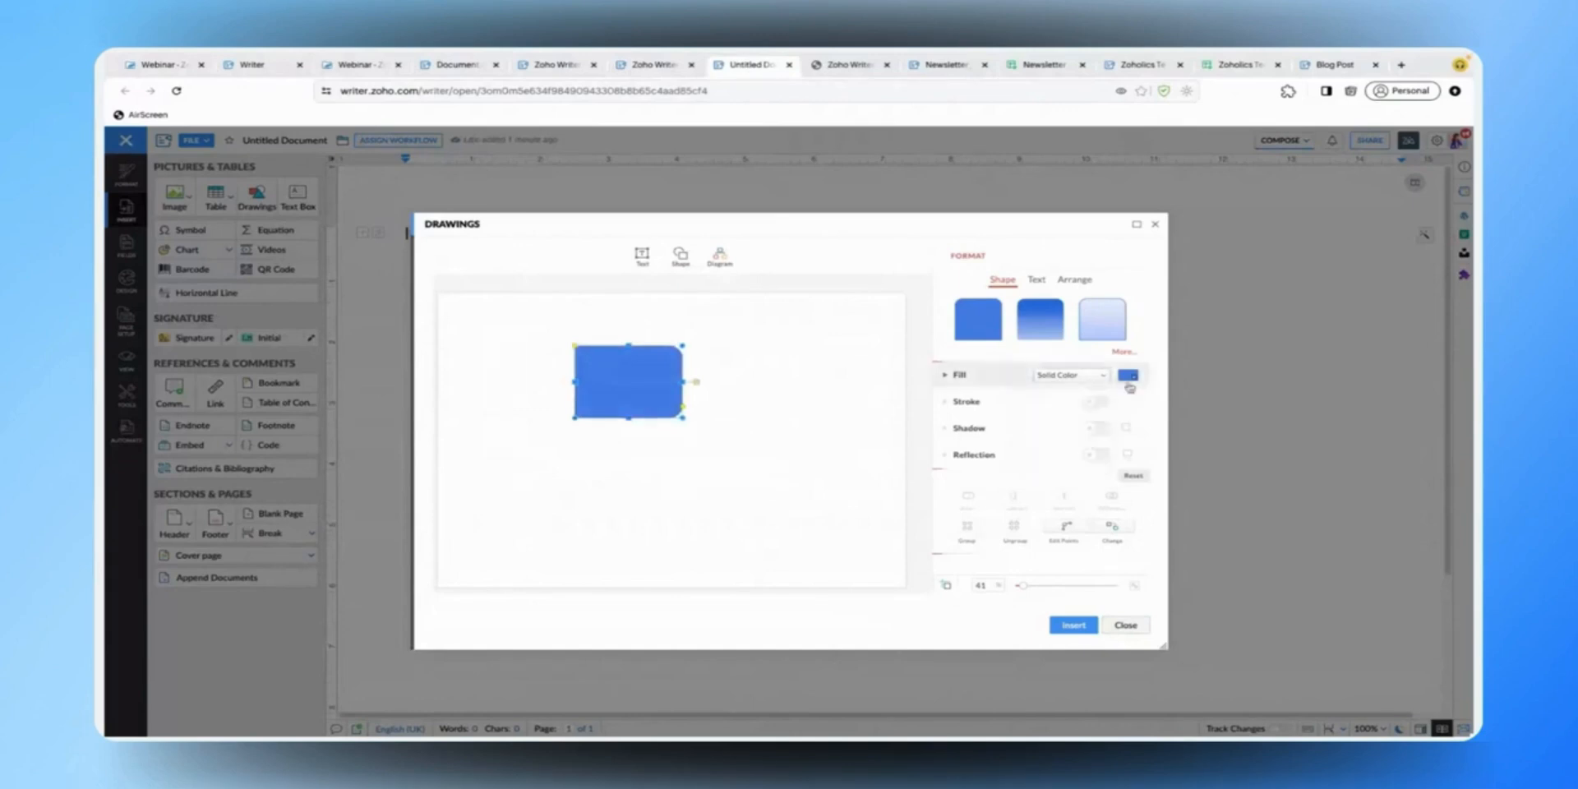
click(1039, 483)
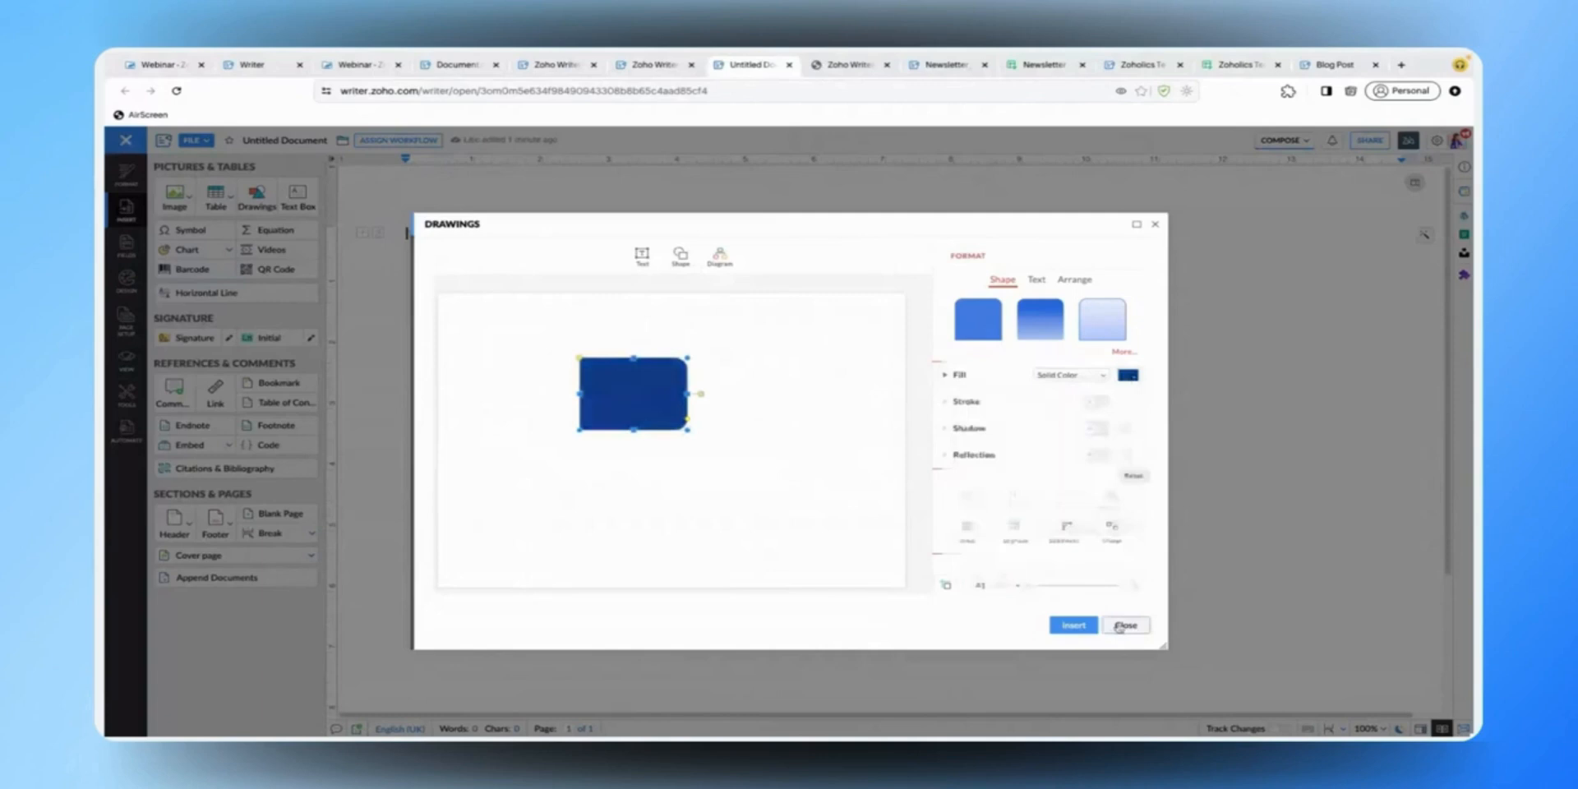
click(1074, 626)
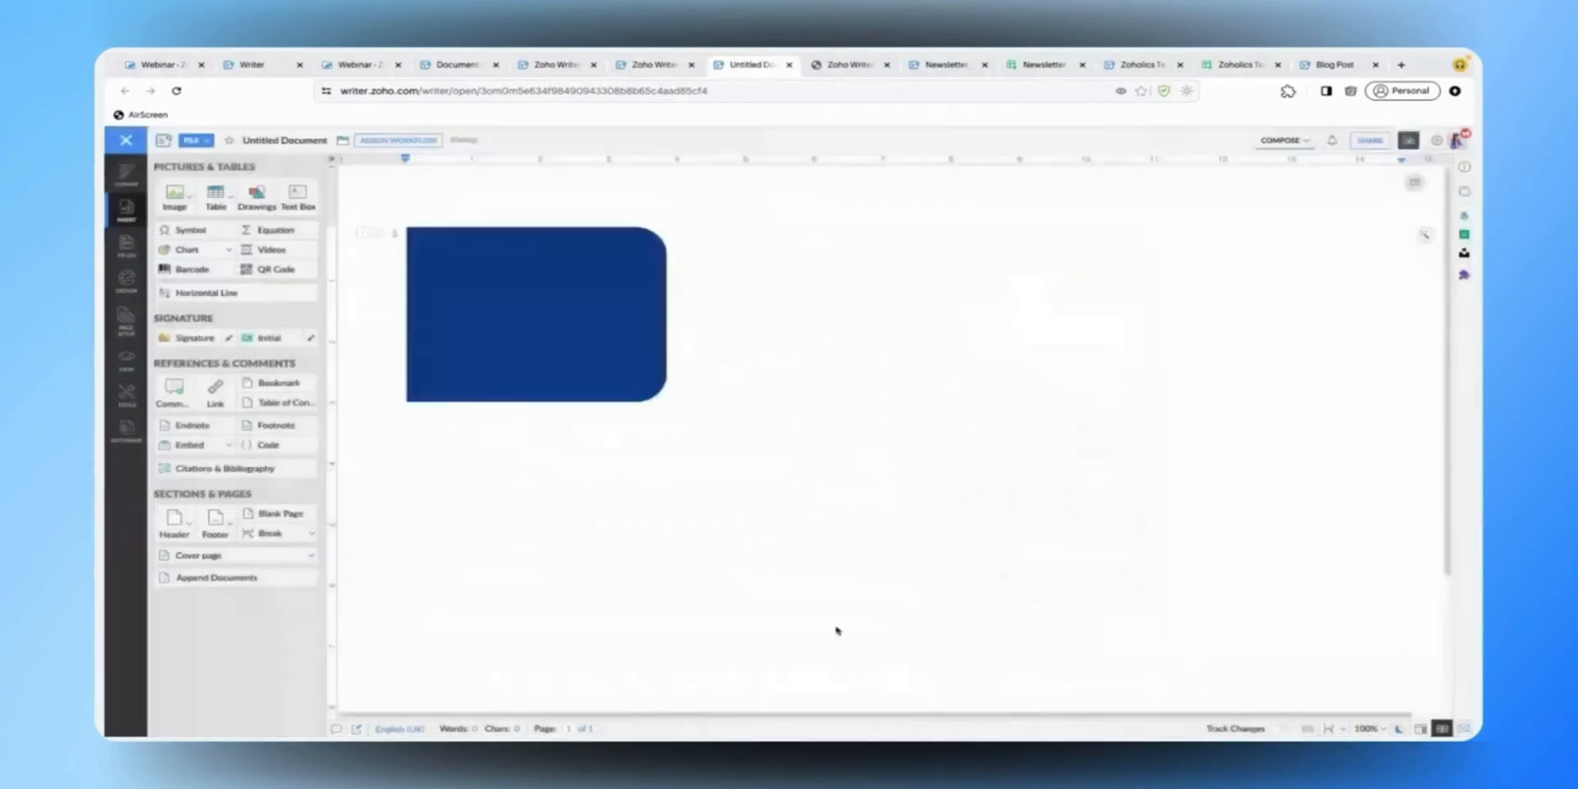
- Move the dark blue shape to the page's lower-left corner and make it taller
scroll(541, 222, down, 3)
scroll(541, 222, up, 2)
click(568, 298)
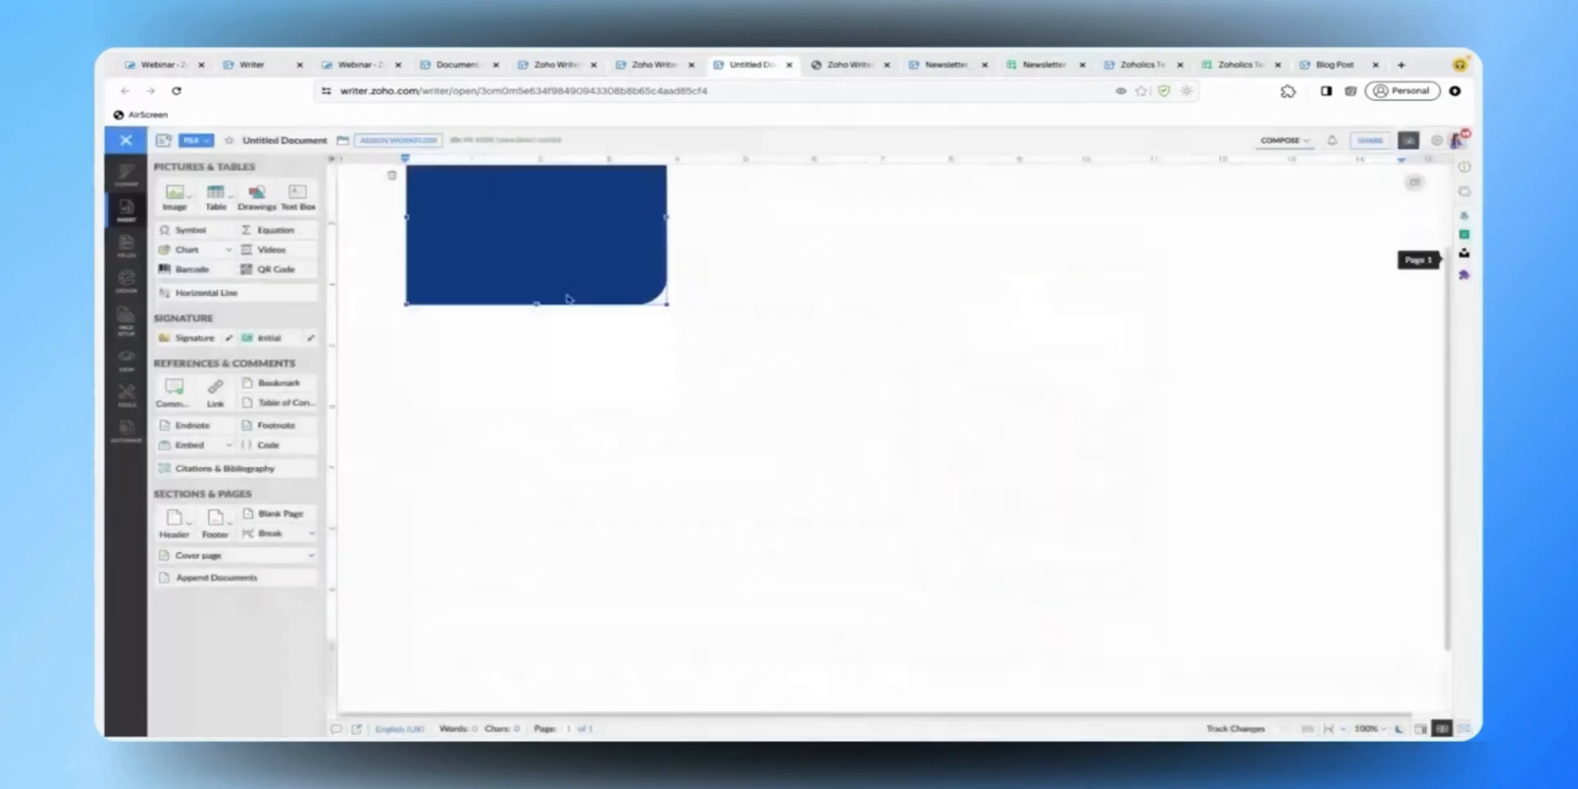
scroll(567, 298, up, 1)
drag(527, 289, 503, 456)
scroll(685, 411, down, 1)
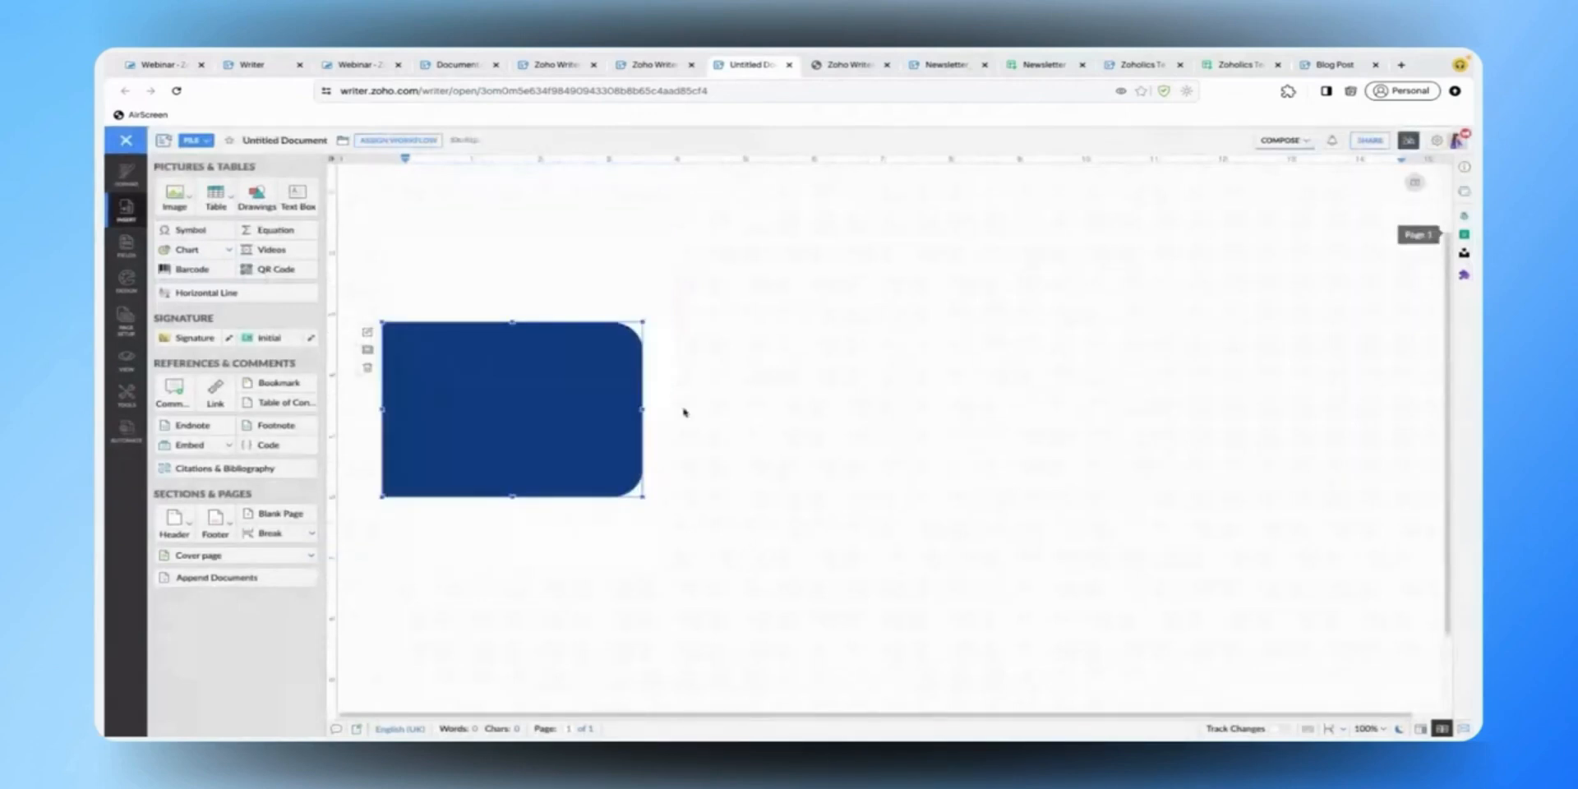
scroll(685, 411, up, 2)
drag(537, 495, 476, 329)
click(635, 326)
scroll(635, 325, up, 1)
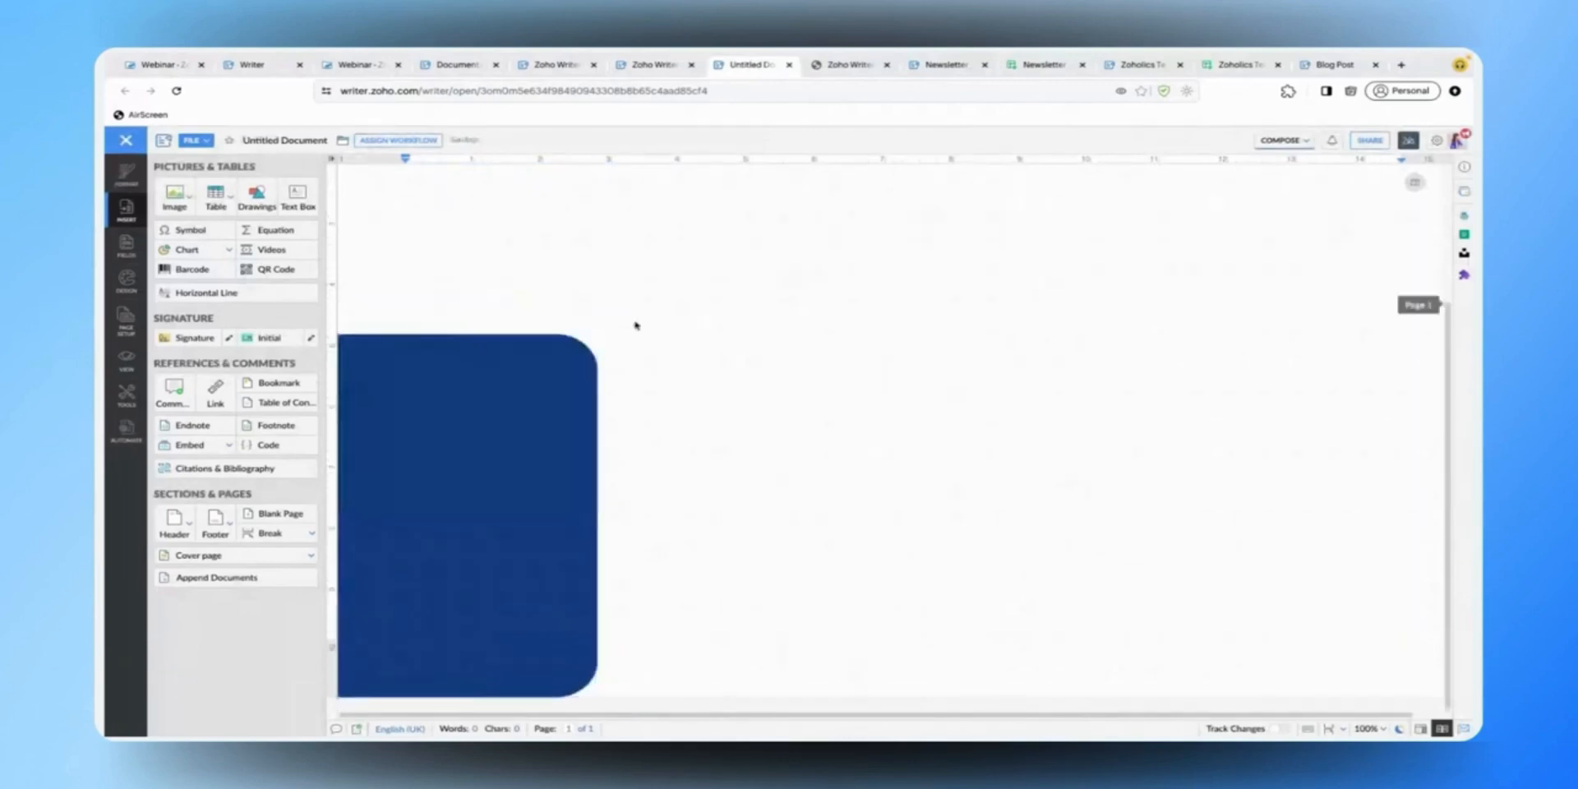
- Check the reference brochure's layout and divide the untitled document's page into two equal columns
click(650, 67)
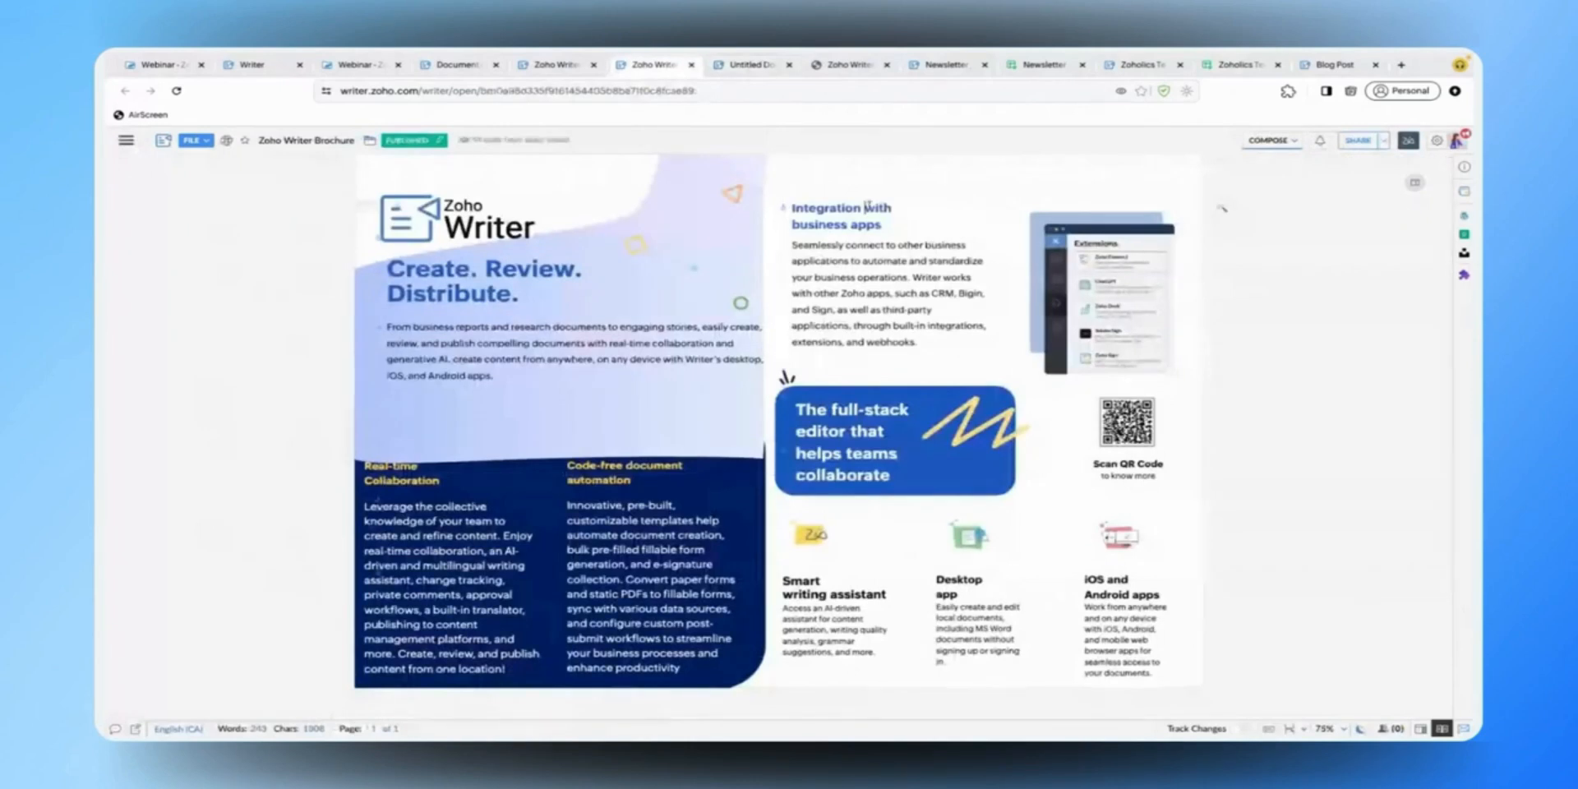
click(741, 70)
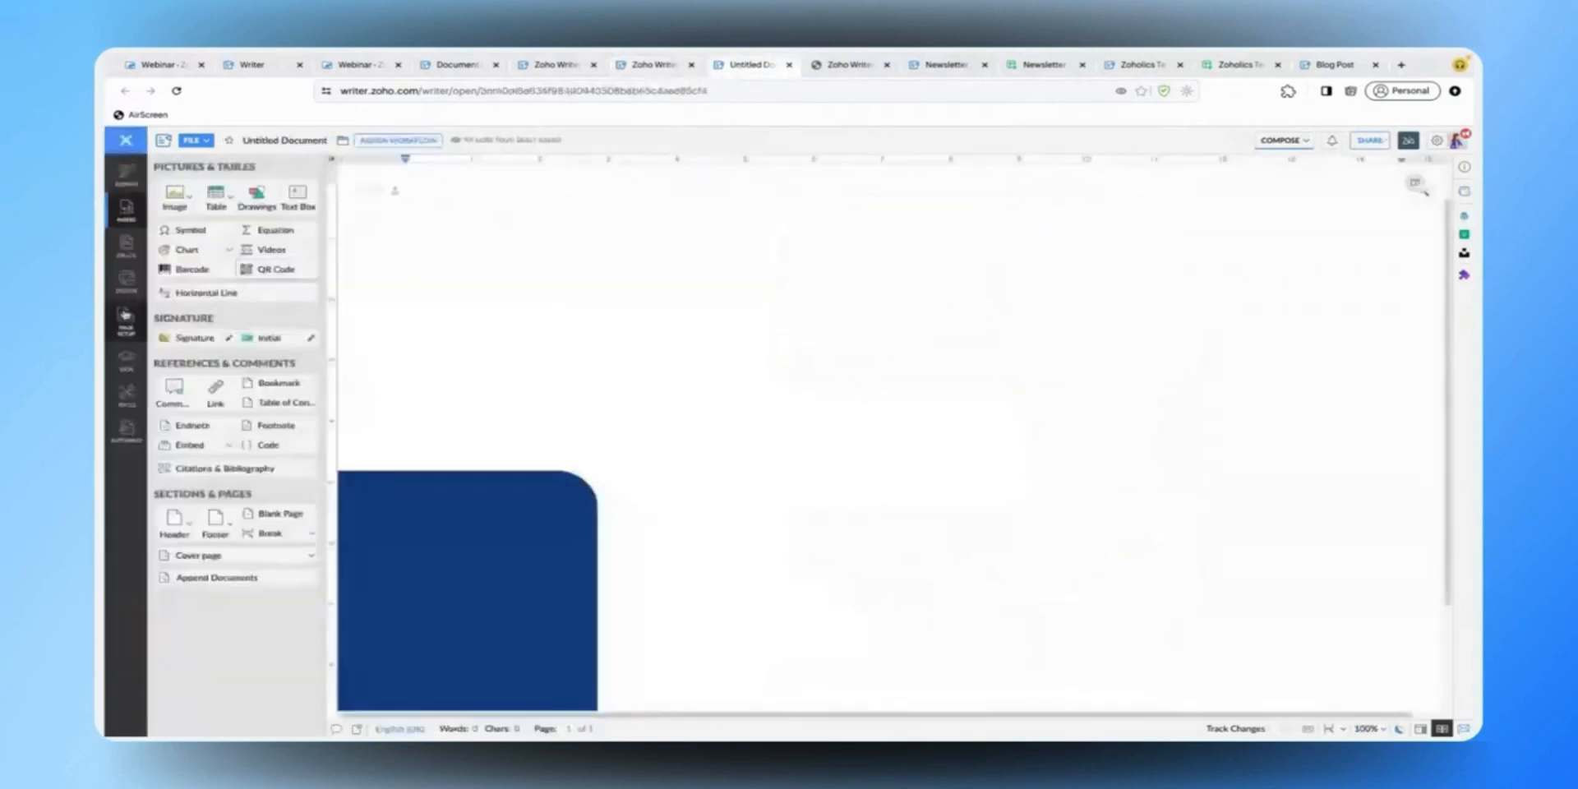
click(125, 315)
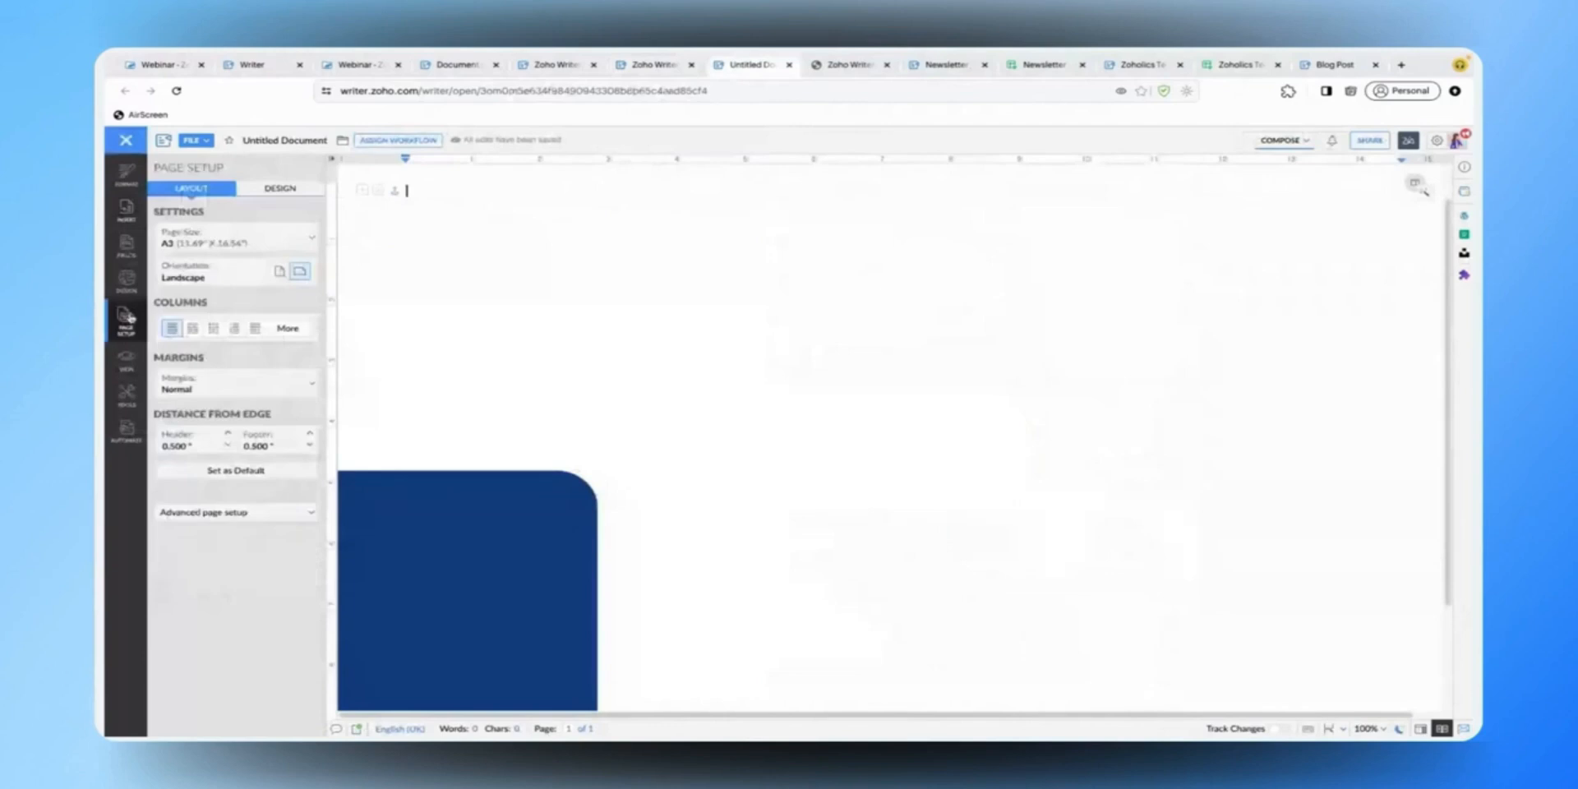
click(197, 332)
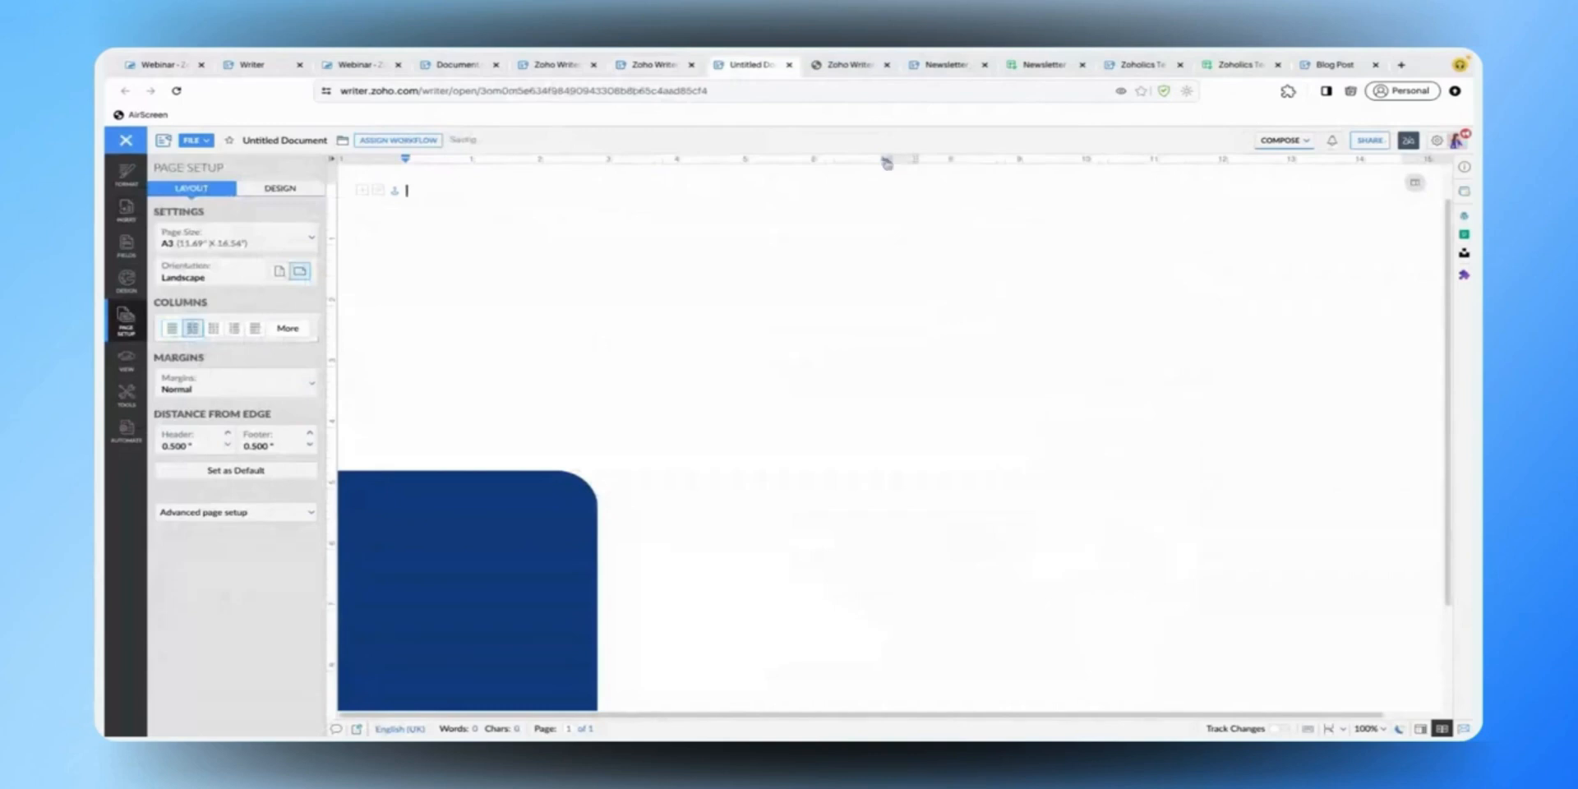
- Widen the dark blue shape so that it reaches the right edge of the first column
click(500, 517)
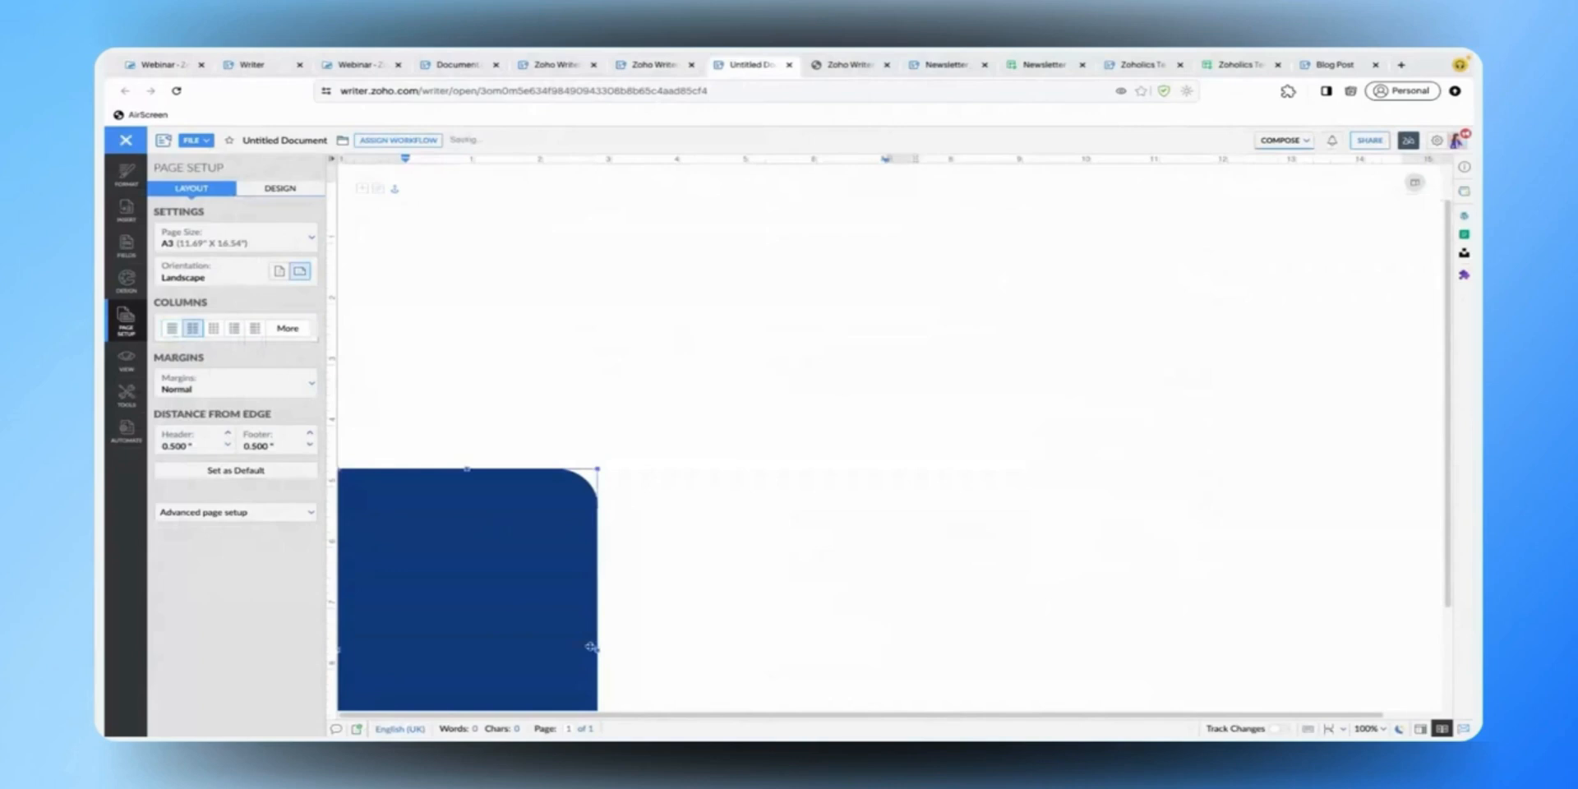
drag(591, 647, 890, 508)
scroll(733, 304, down, 1)
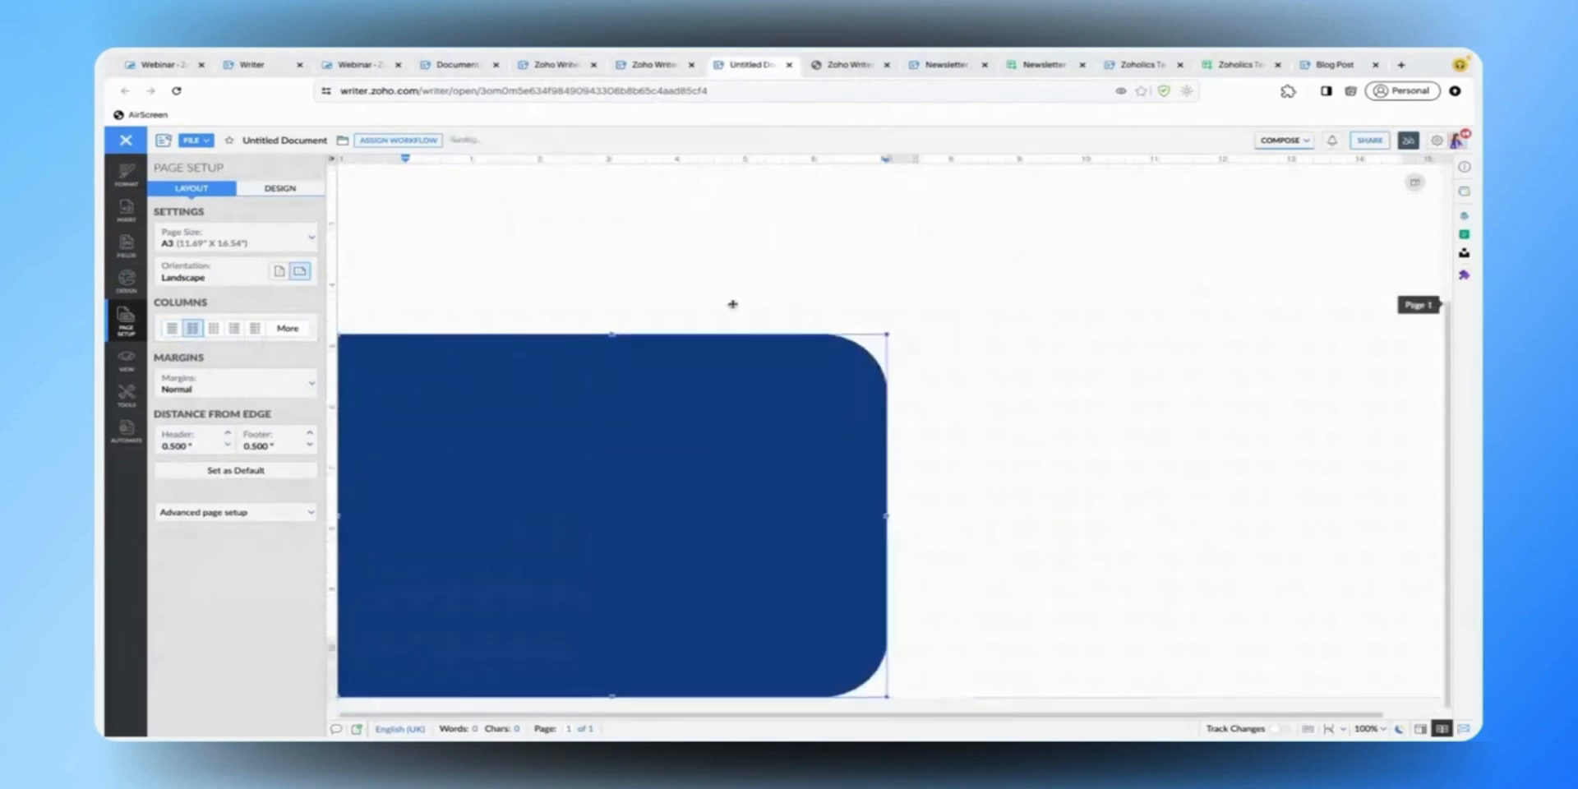
scroll(598, 184, up, 3)
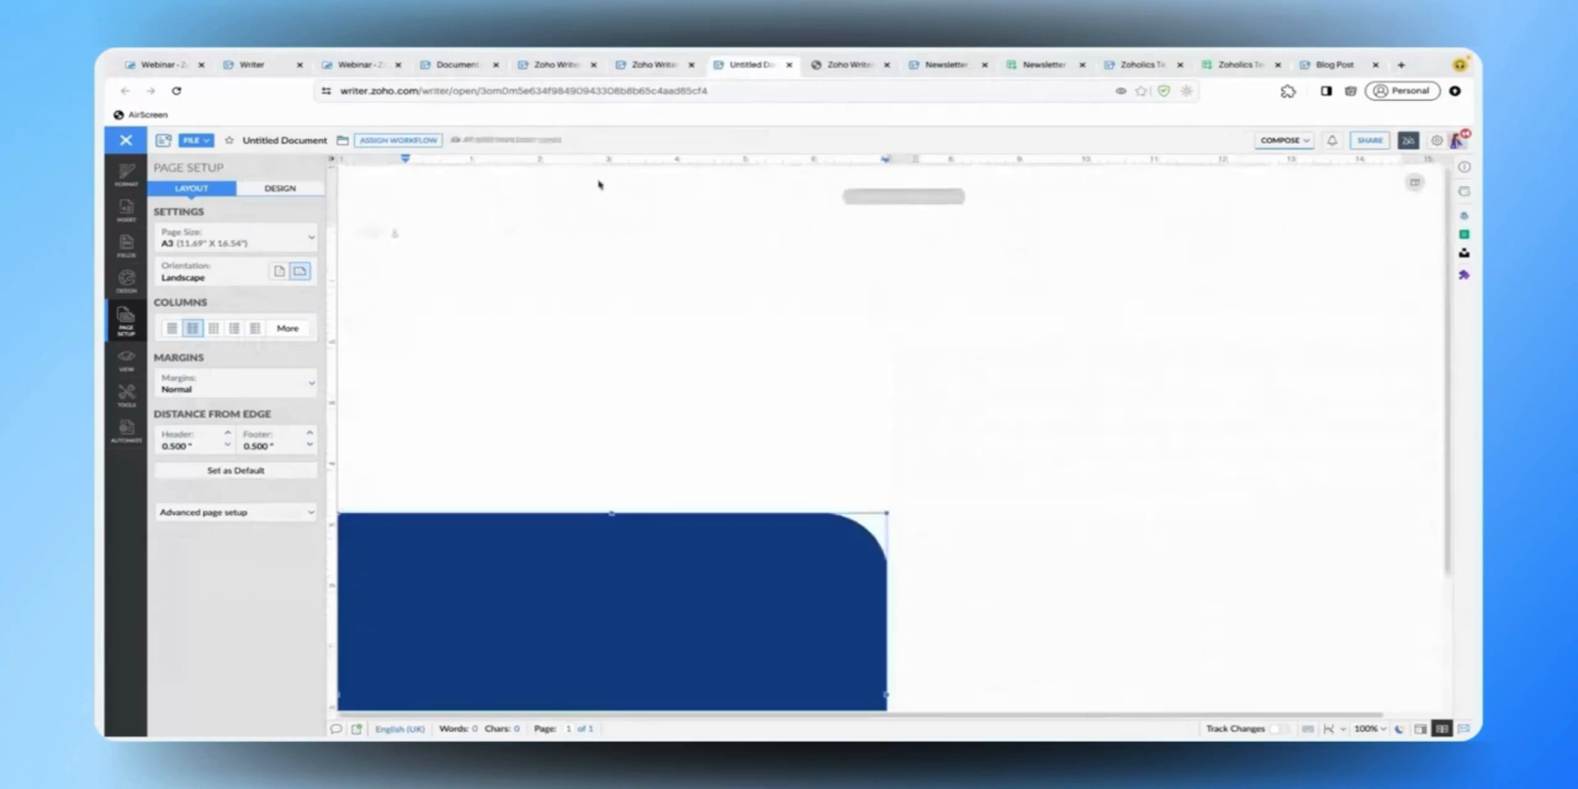
- Draw a curved, nearly closed outline with a raised peak in a new drawing, using the brochure's background shape as reference
click(657, 65)
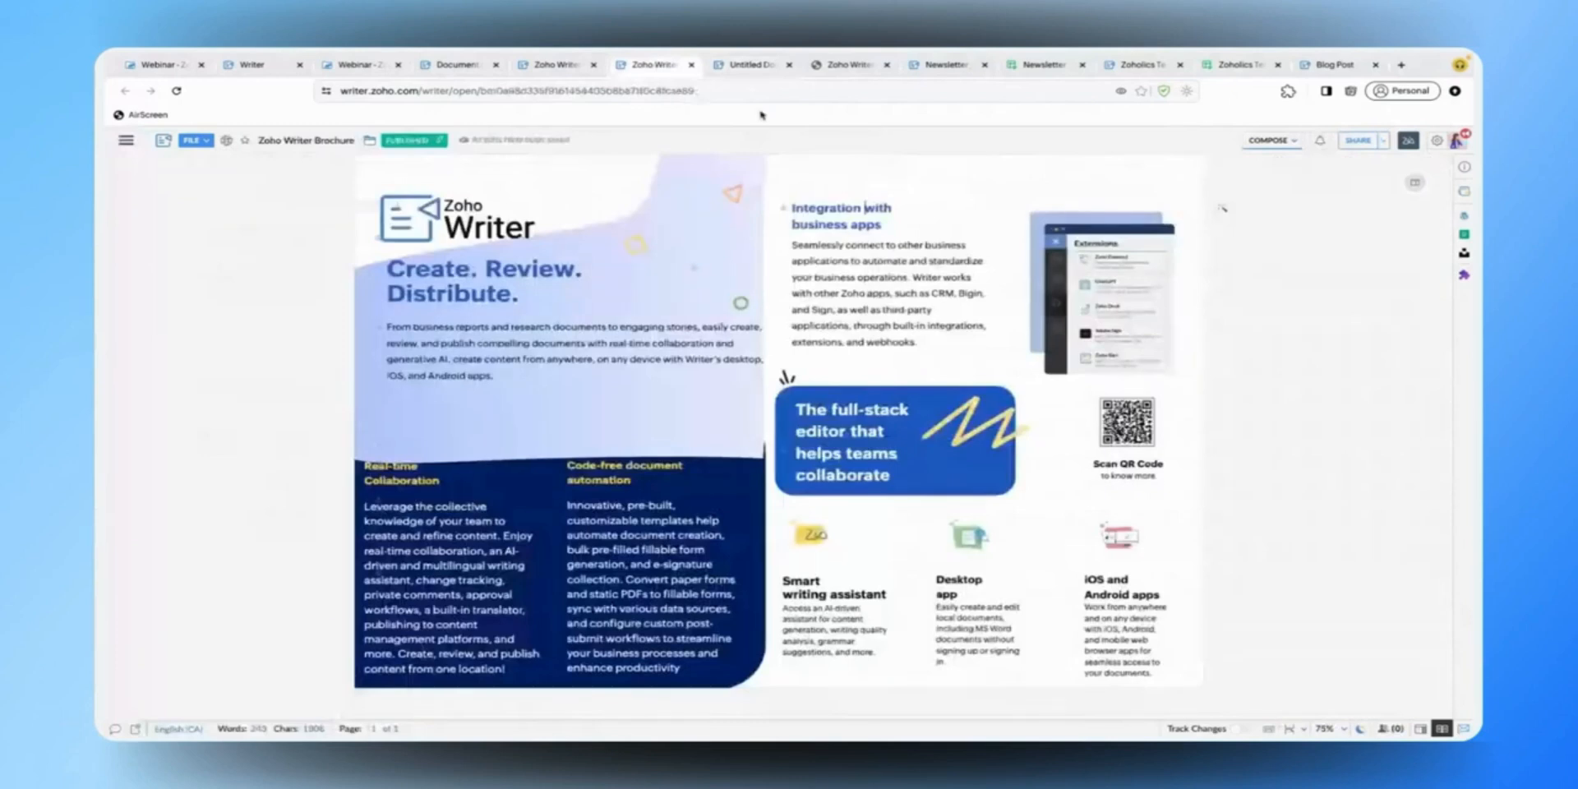
click(750, 64)
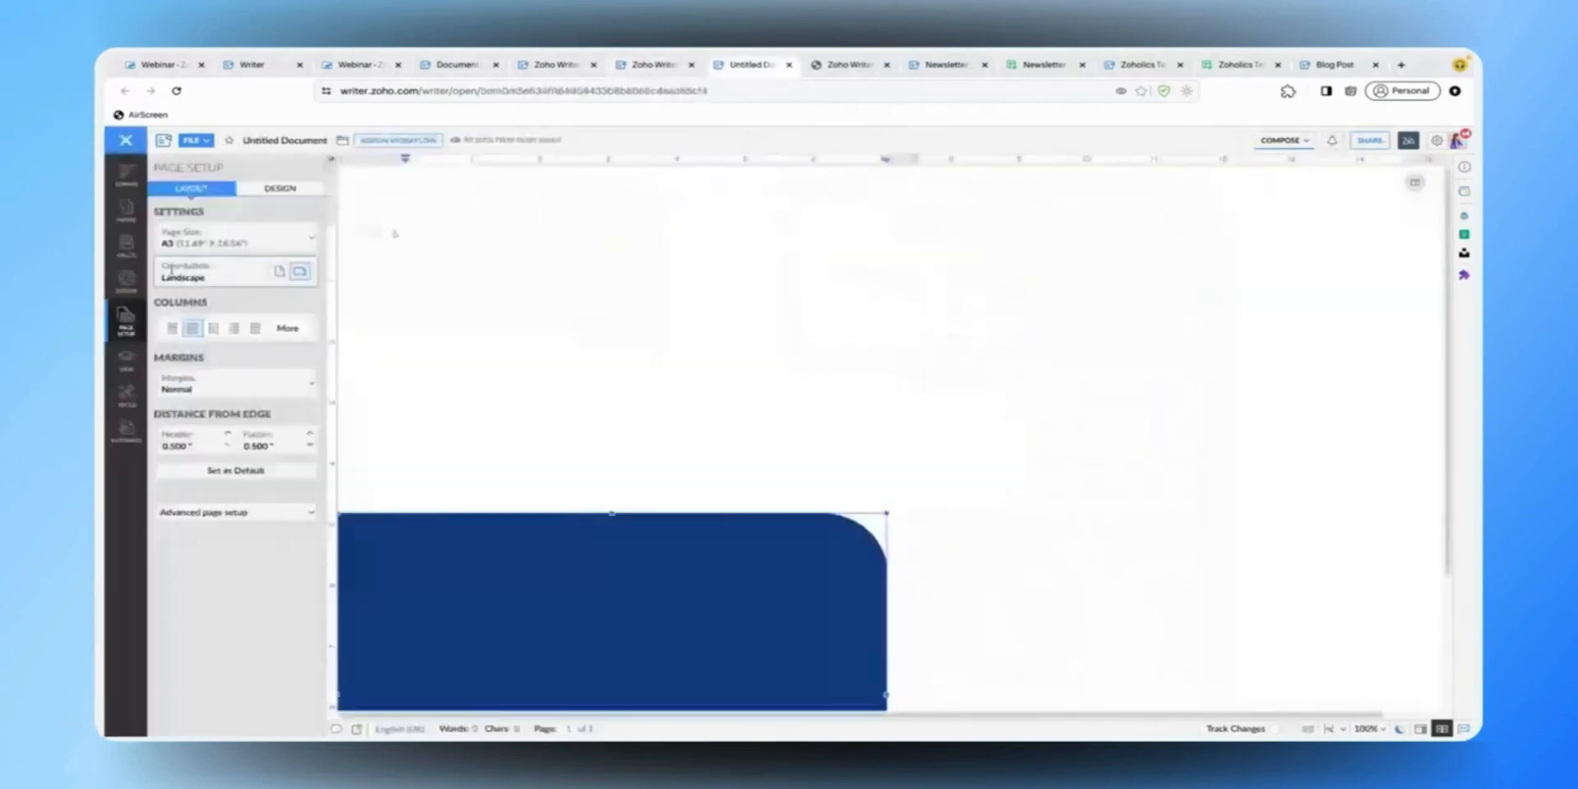
click(127, 212)
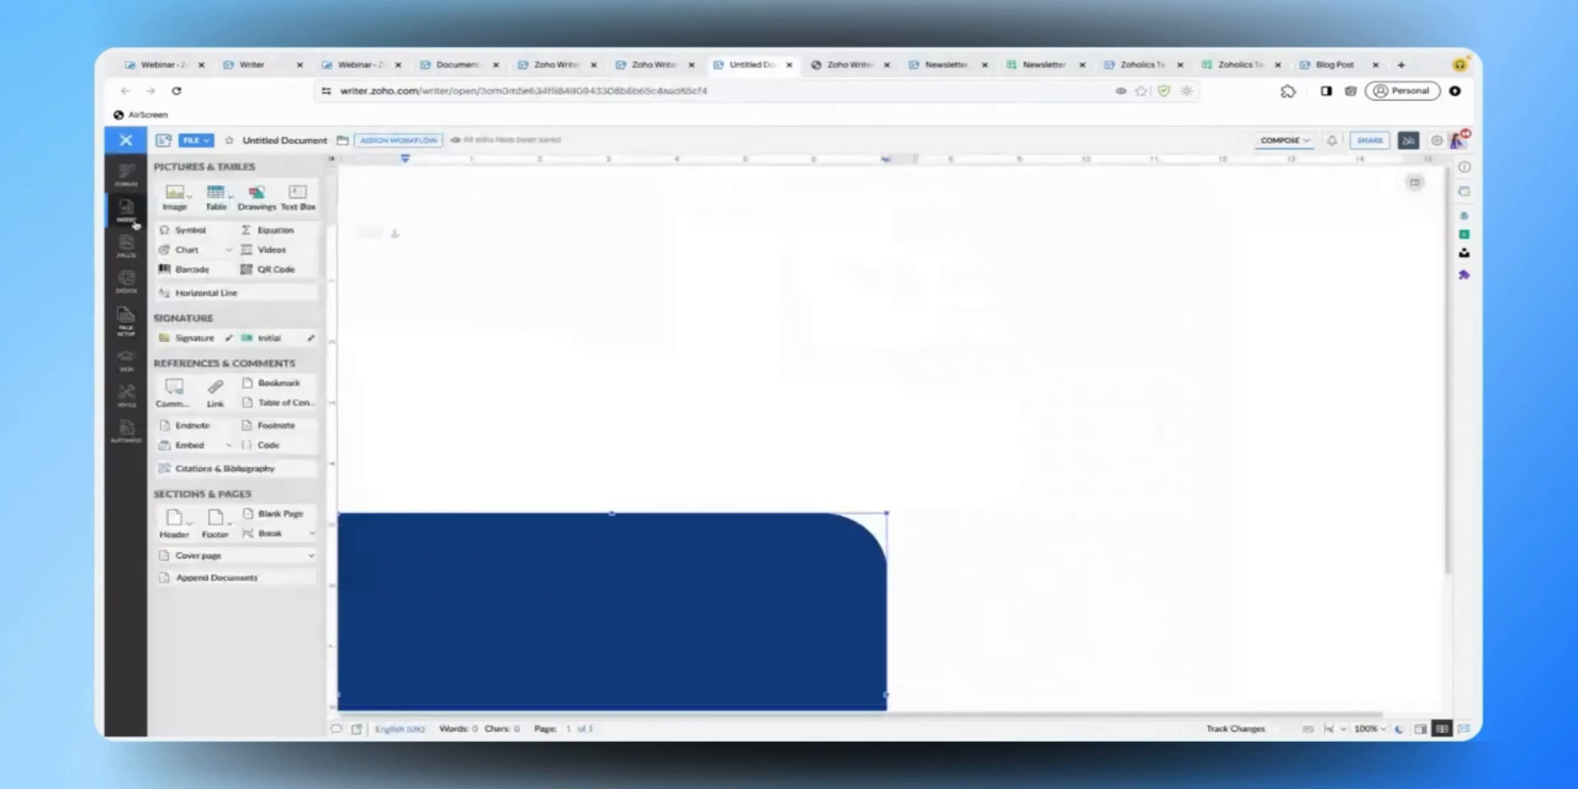
click(255, 200)
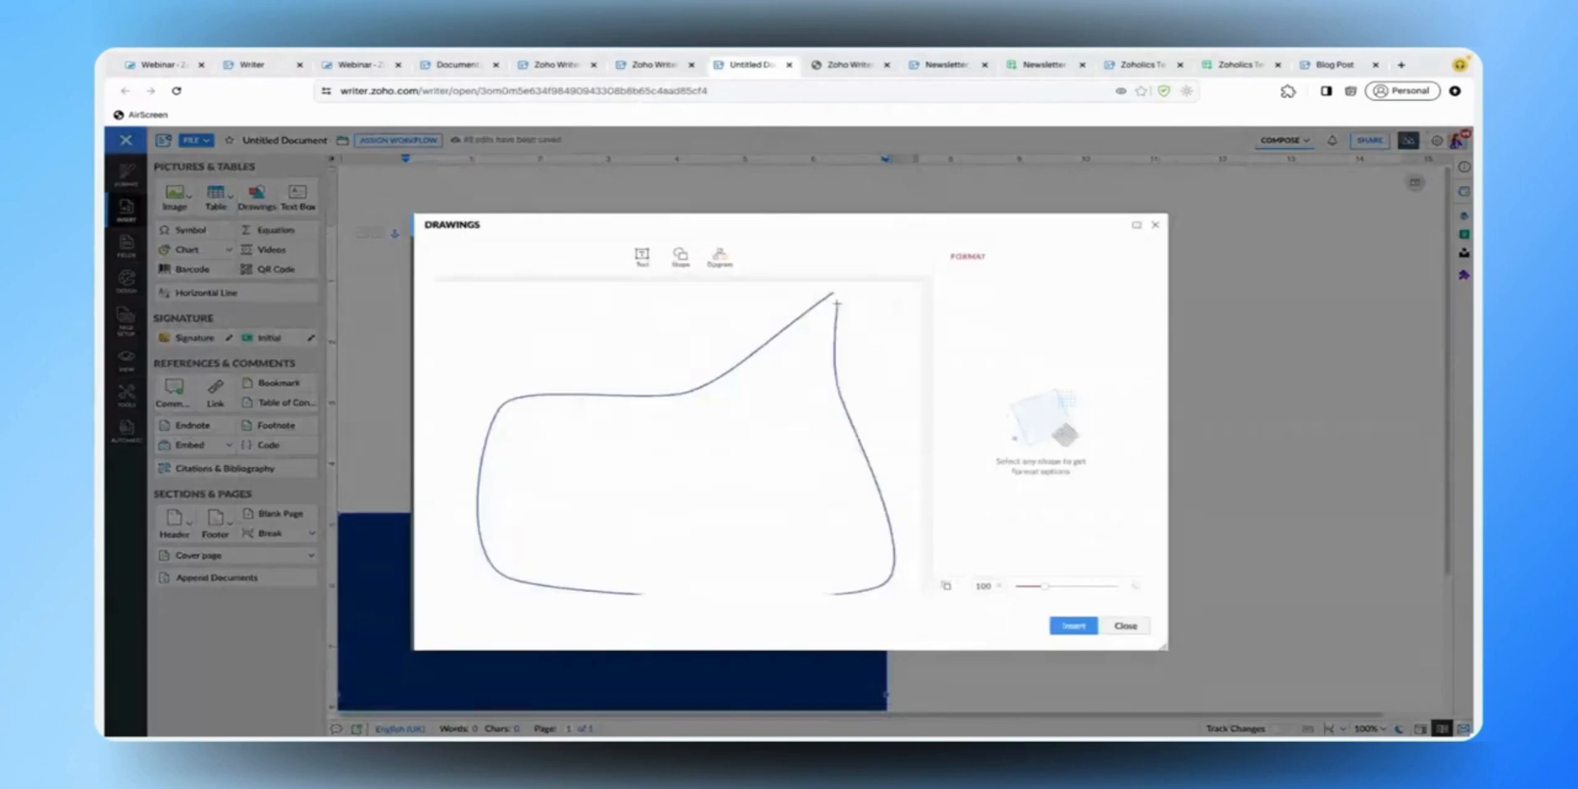
drag(836, 304, 836, 344)
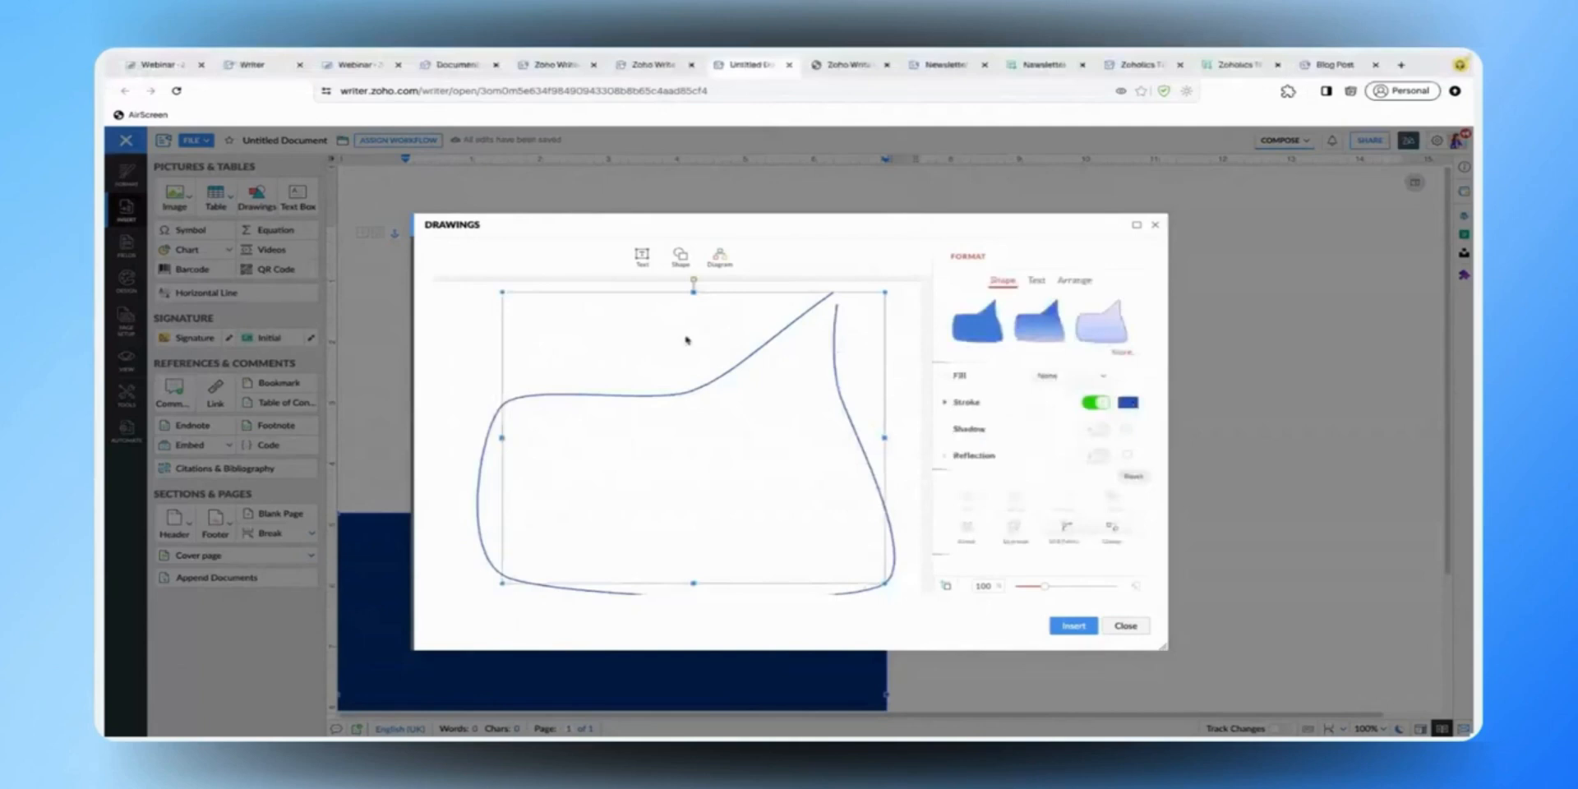
click(625, 69)
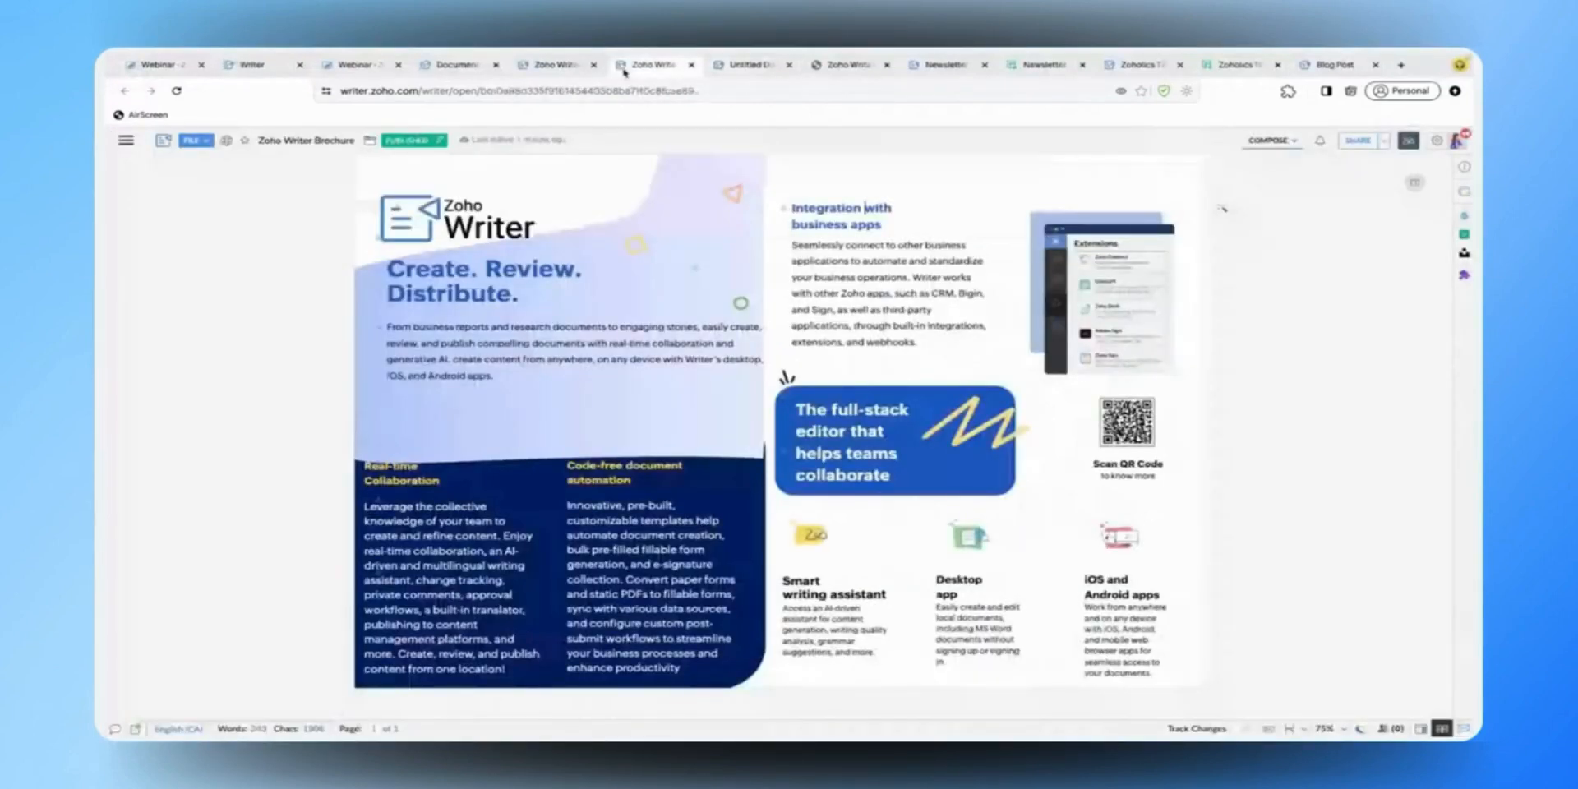
click(746, 66)
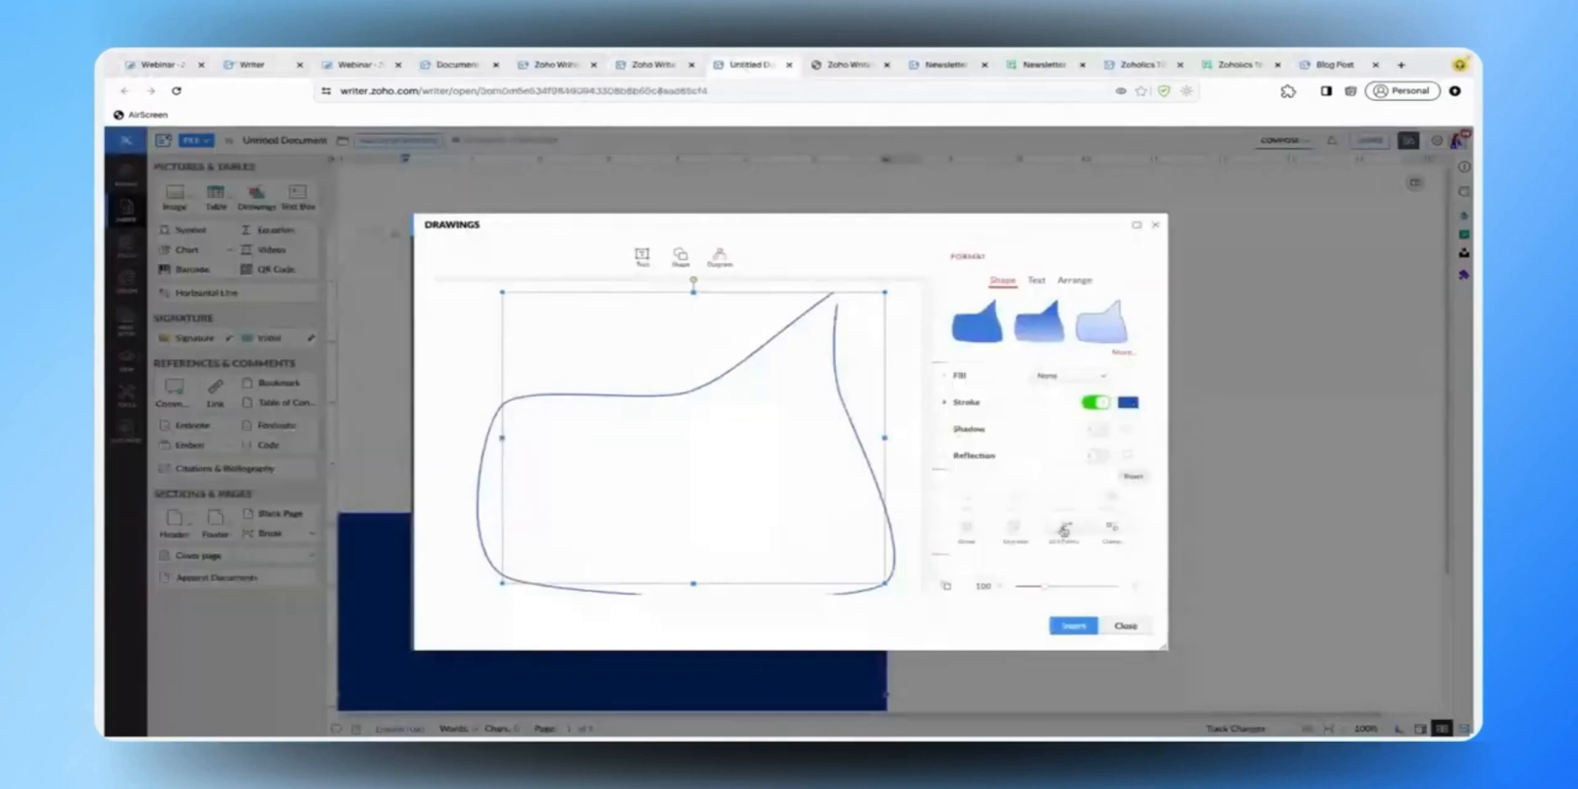
- Bend the outline's peak by editing its points, and give the shape a light linear gradient fill with no stroke
click(1065, 530)
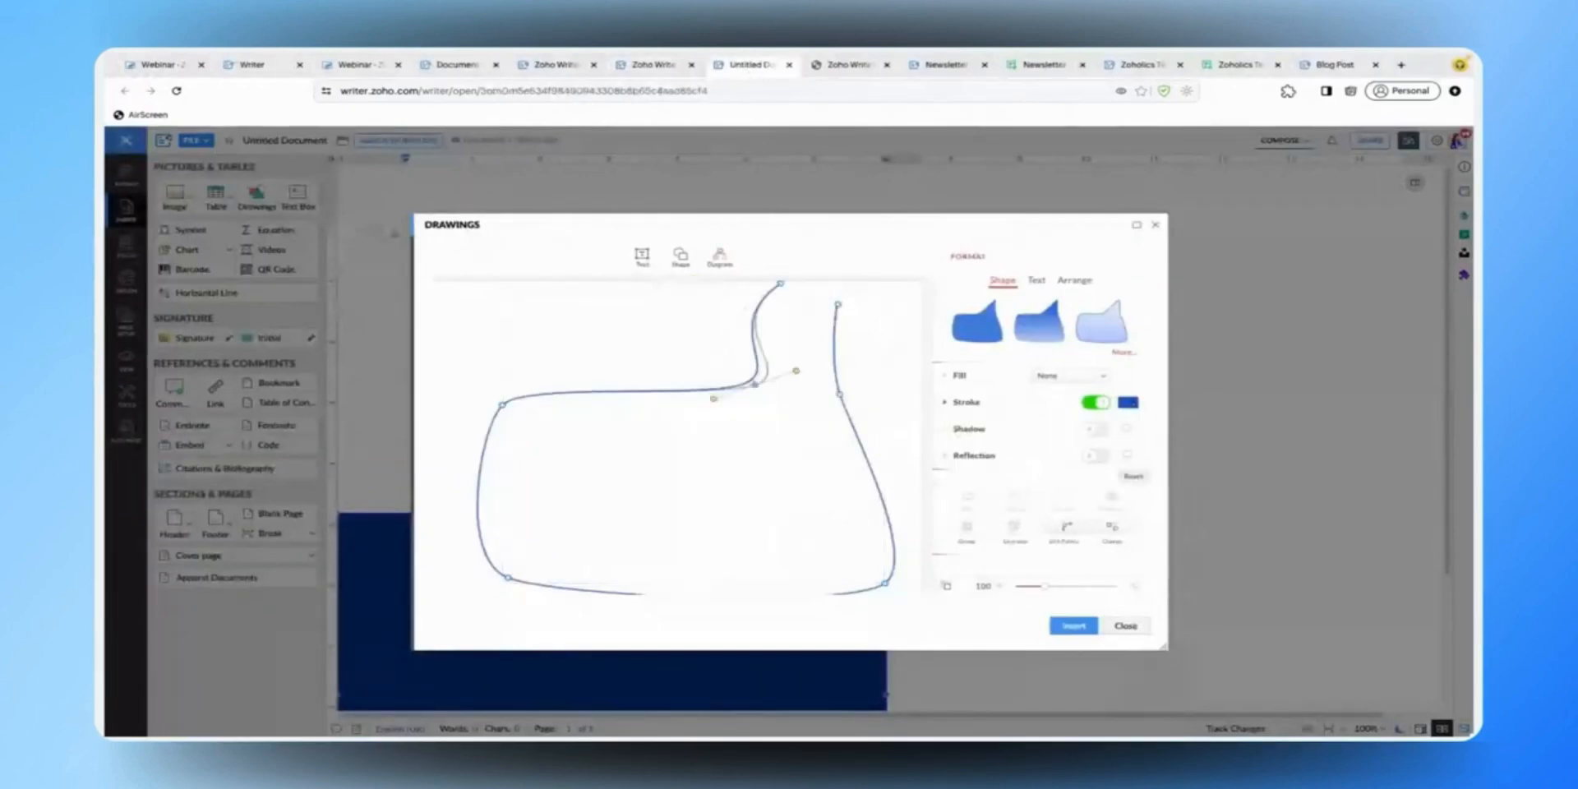
drag(755, 384, 760, 394)
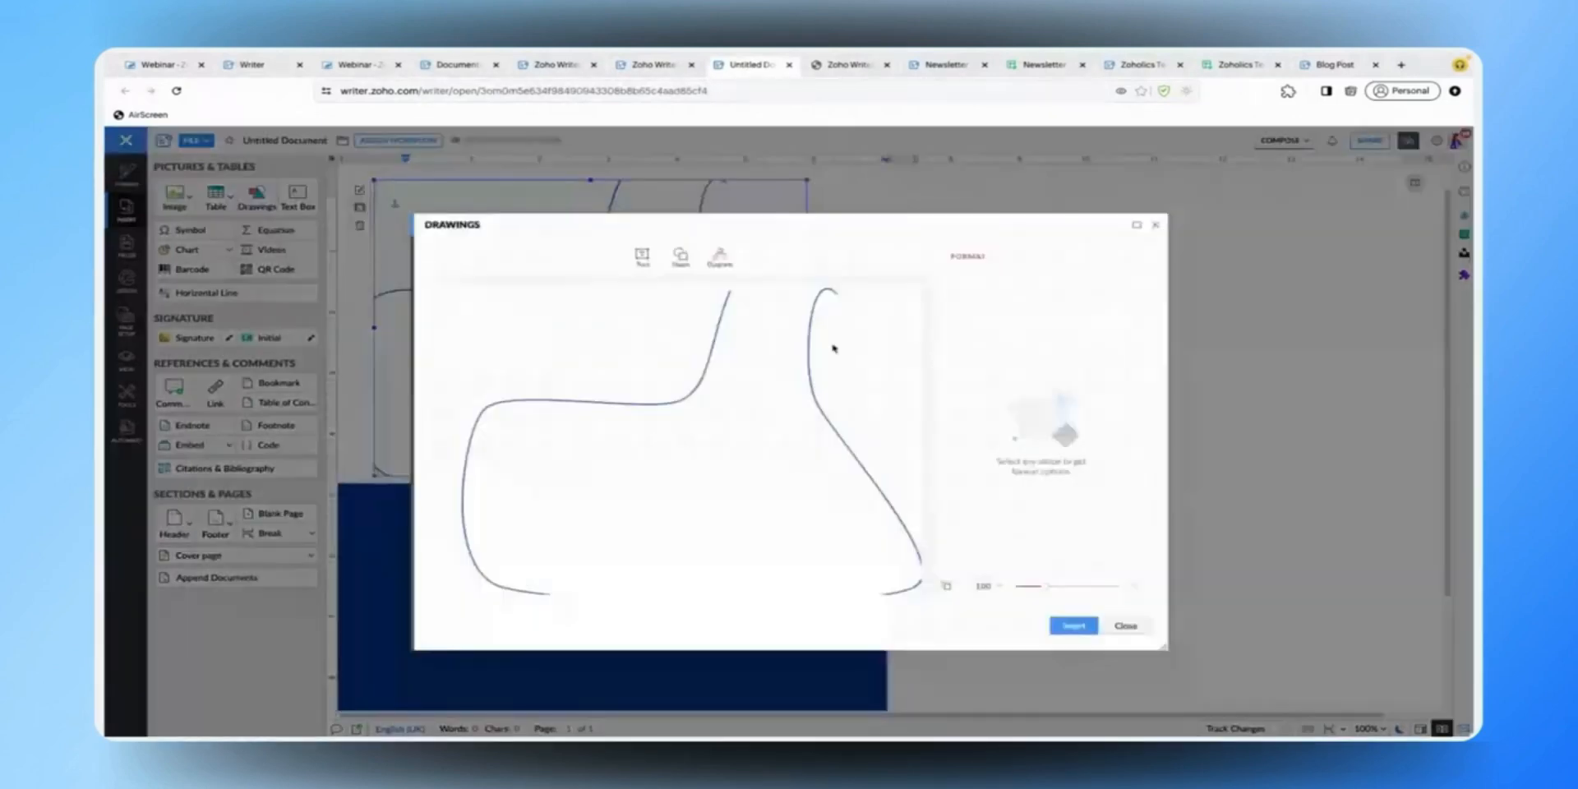
click(833, 349)
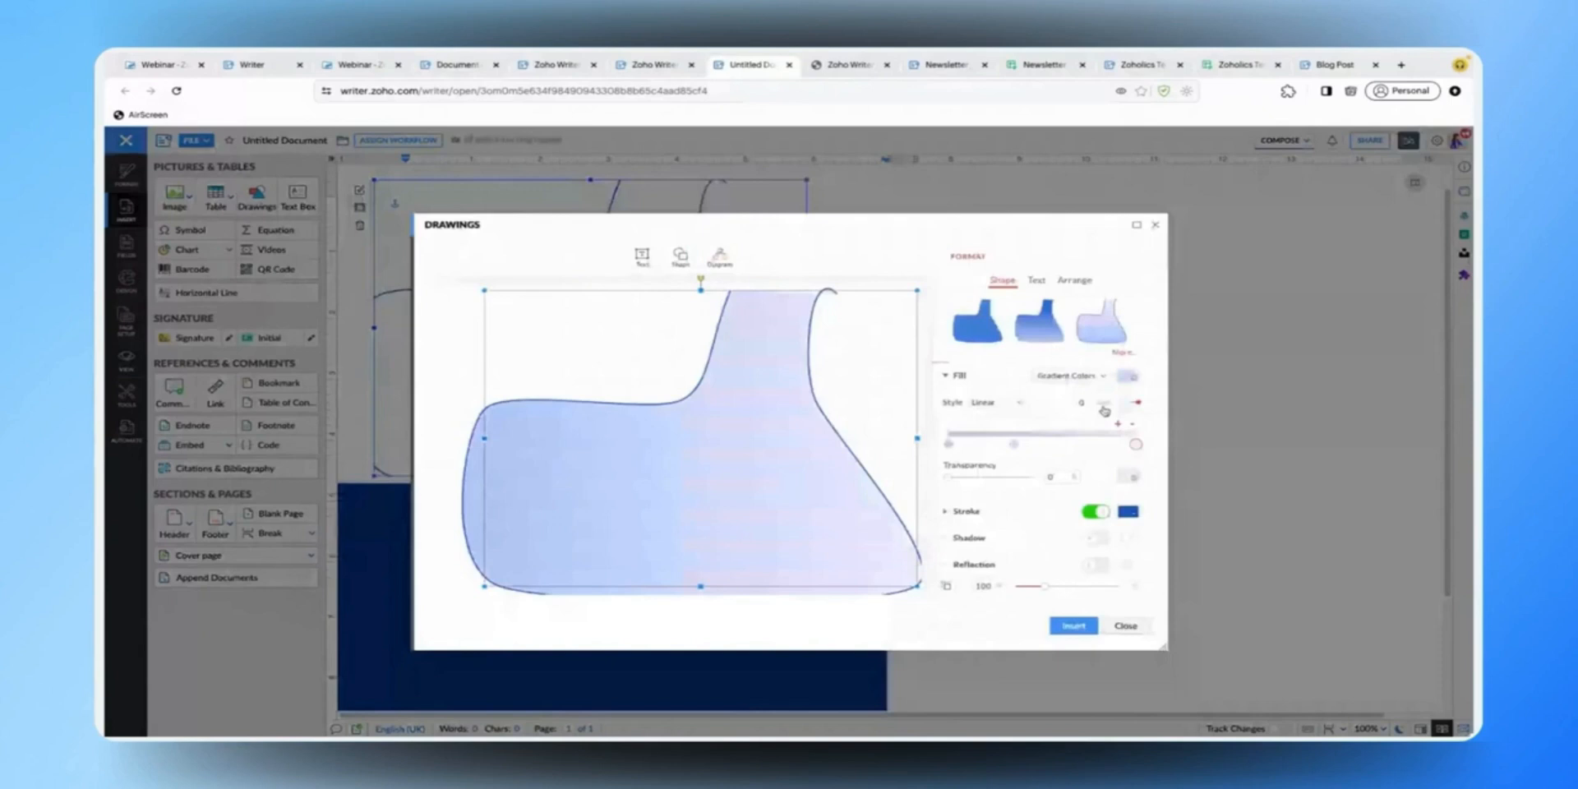
click(1096, 512)
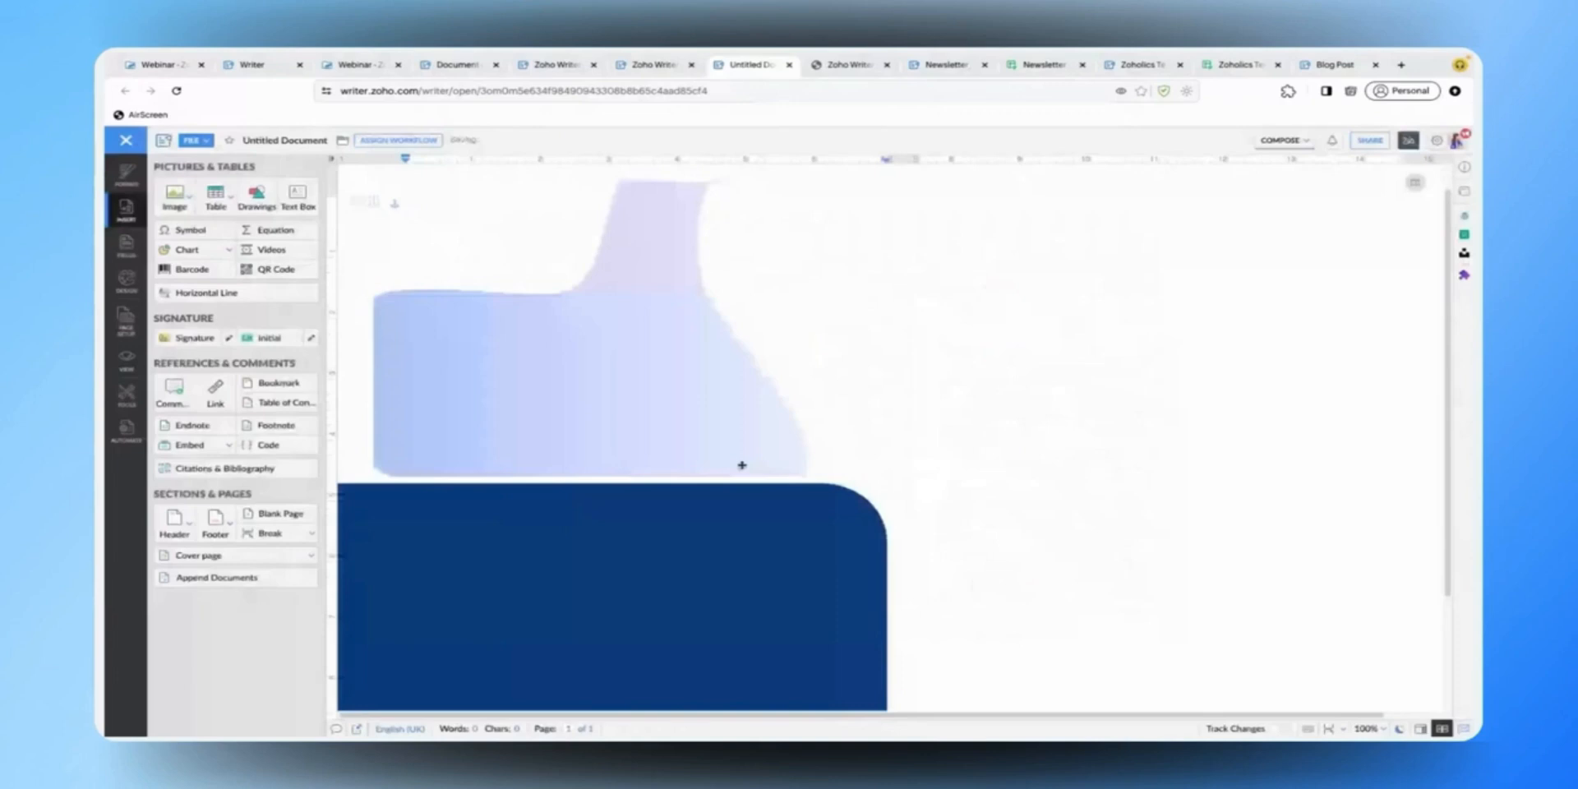
- Move the gradient shape to the page's left edge and widen it toward the right edge of the first column
click(578, 381)
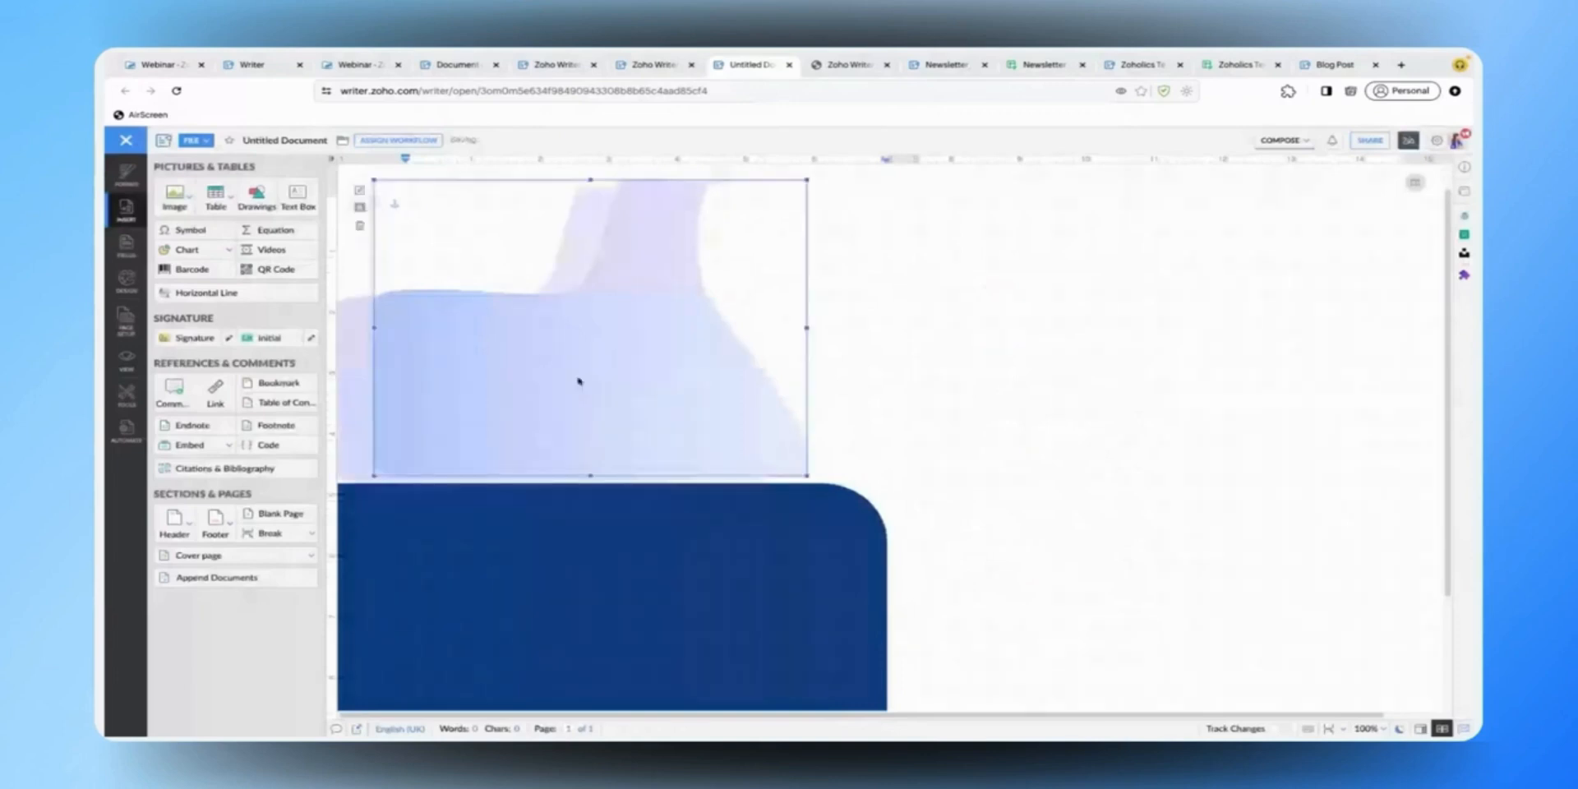
drag(579, 381, 538, 386)
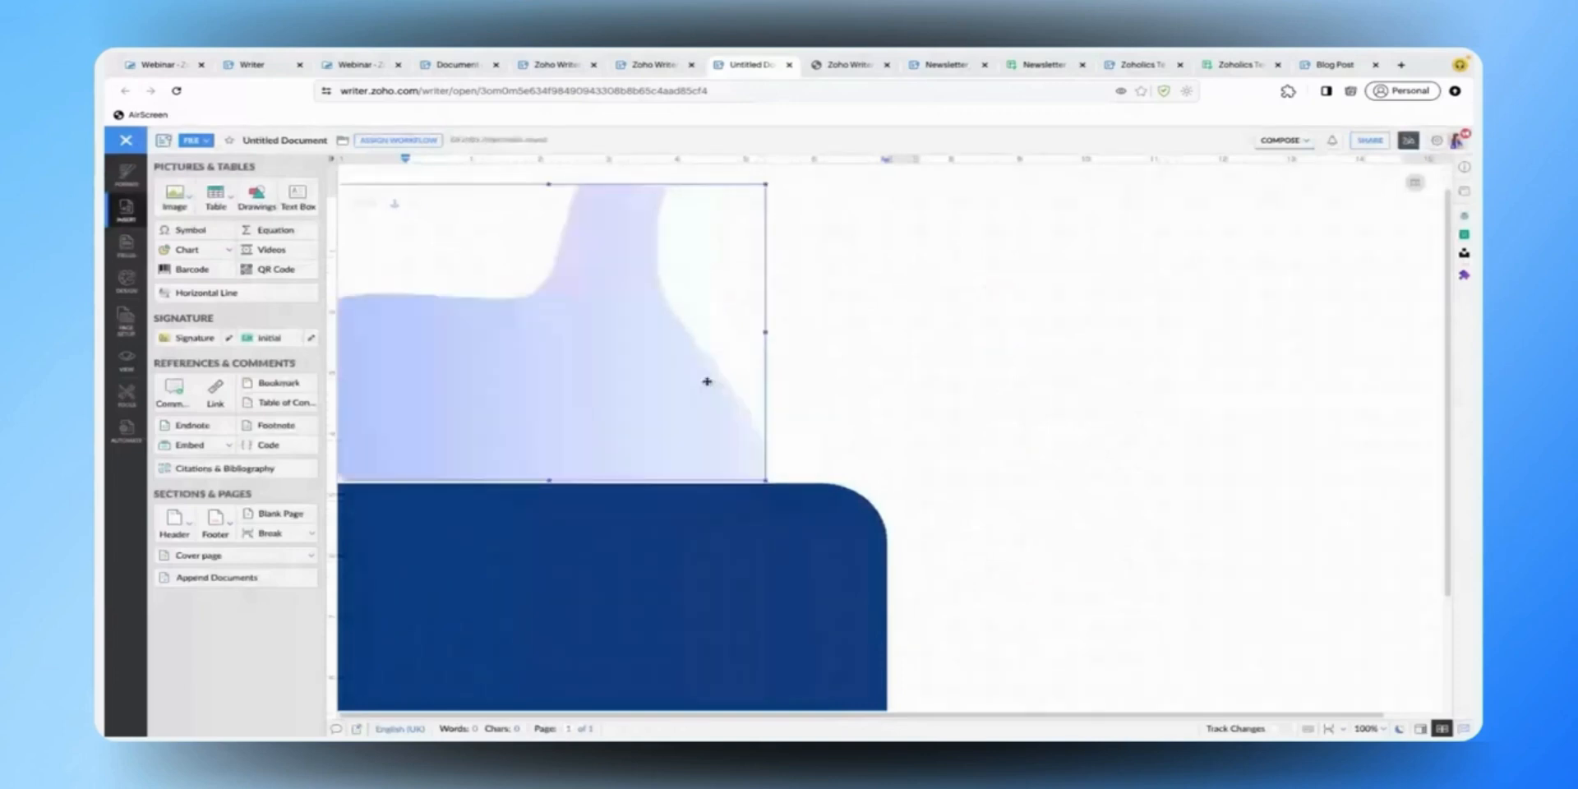
drag(762, 322, 863, 343)
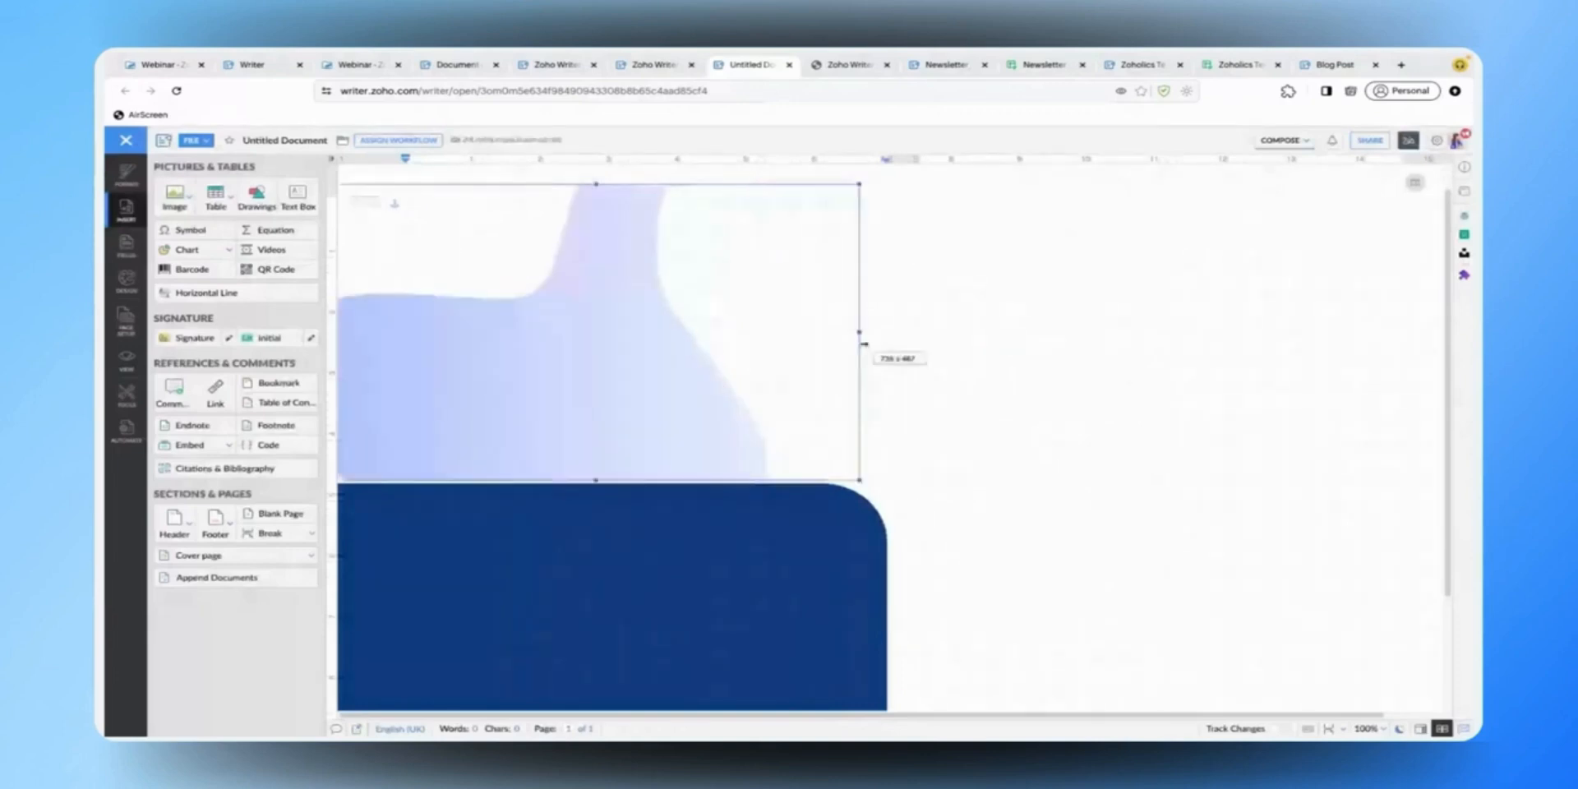
click(256, 197)
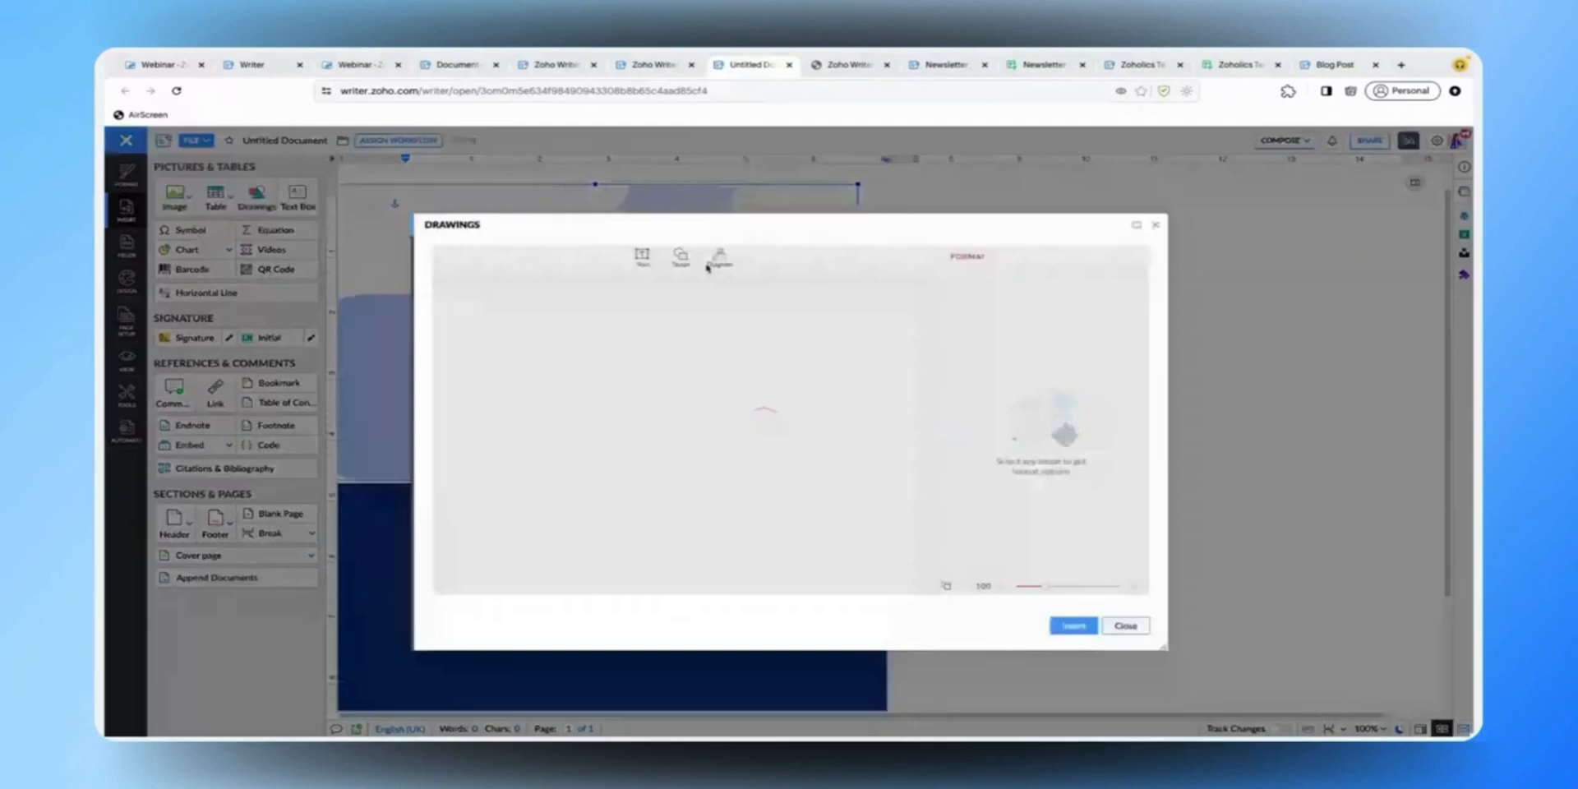
click(1126, 626)
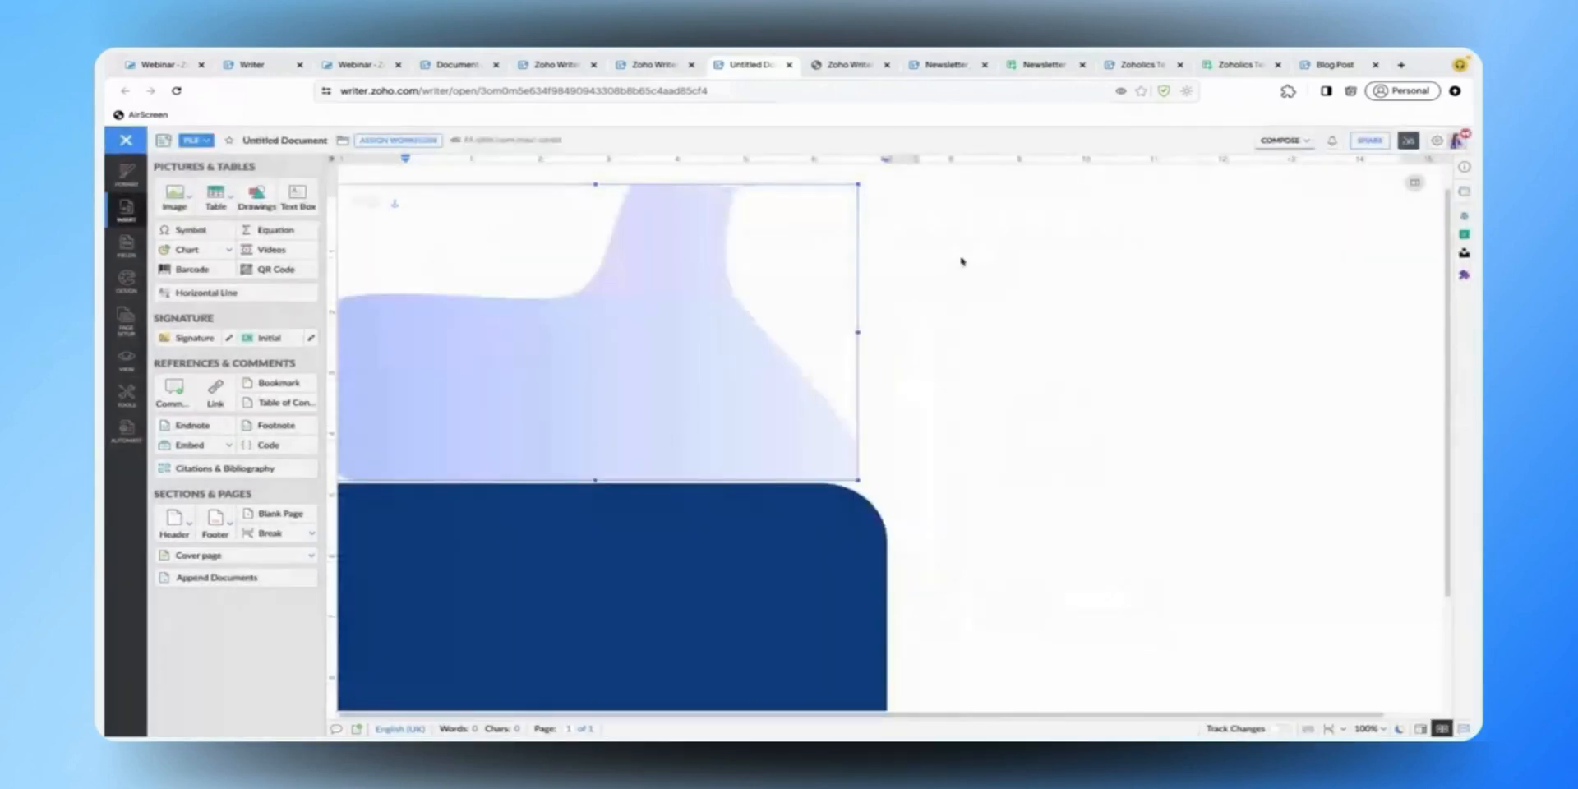
- Nudge the gradient shape down so that it meets the dark blue shape
click(962, 260)
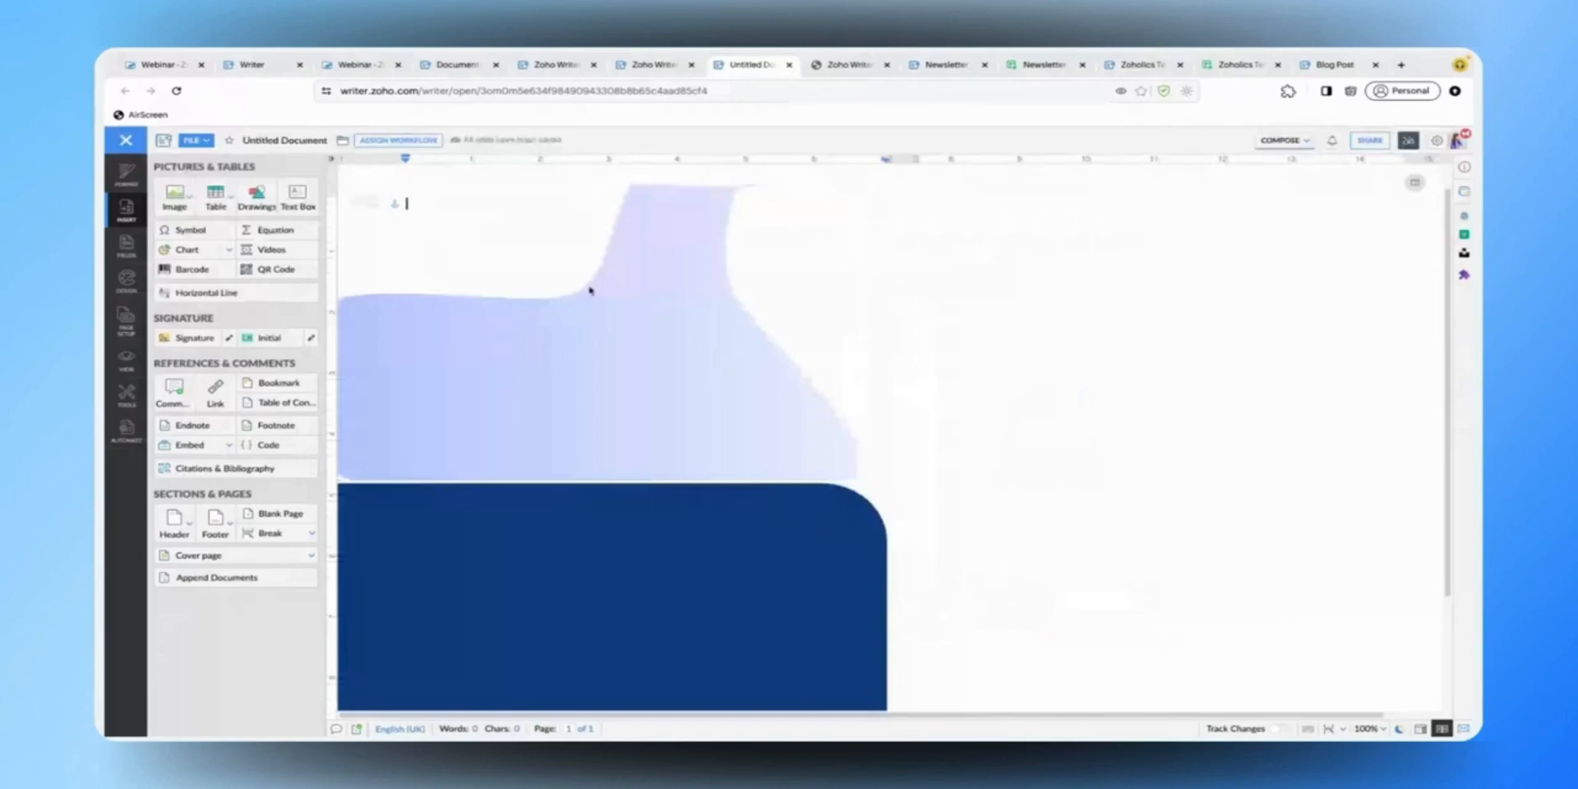
click(593, 295)
mouse_move(596, 297)
mouse_down()
mouse_move(621, 302)
mouse_move(573, 304)
mouse_up()
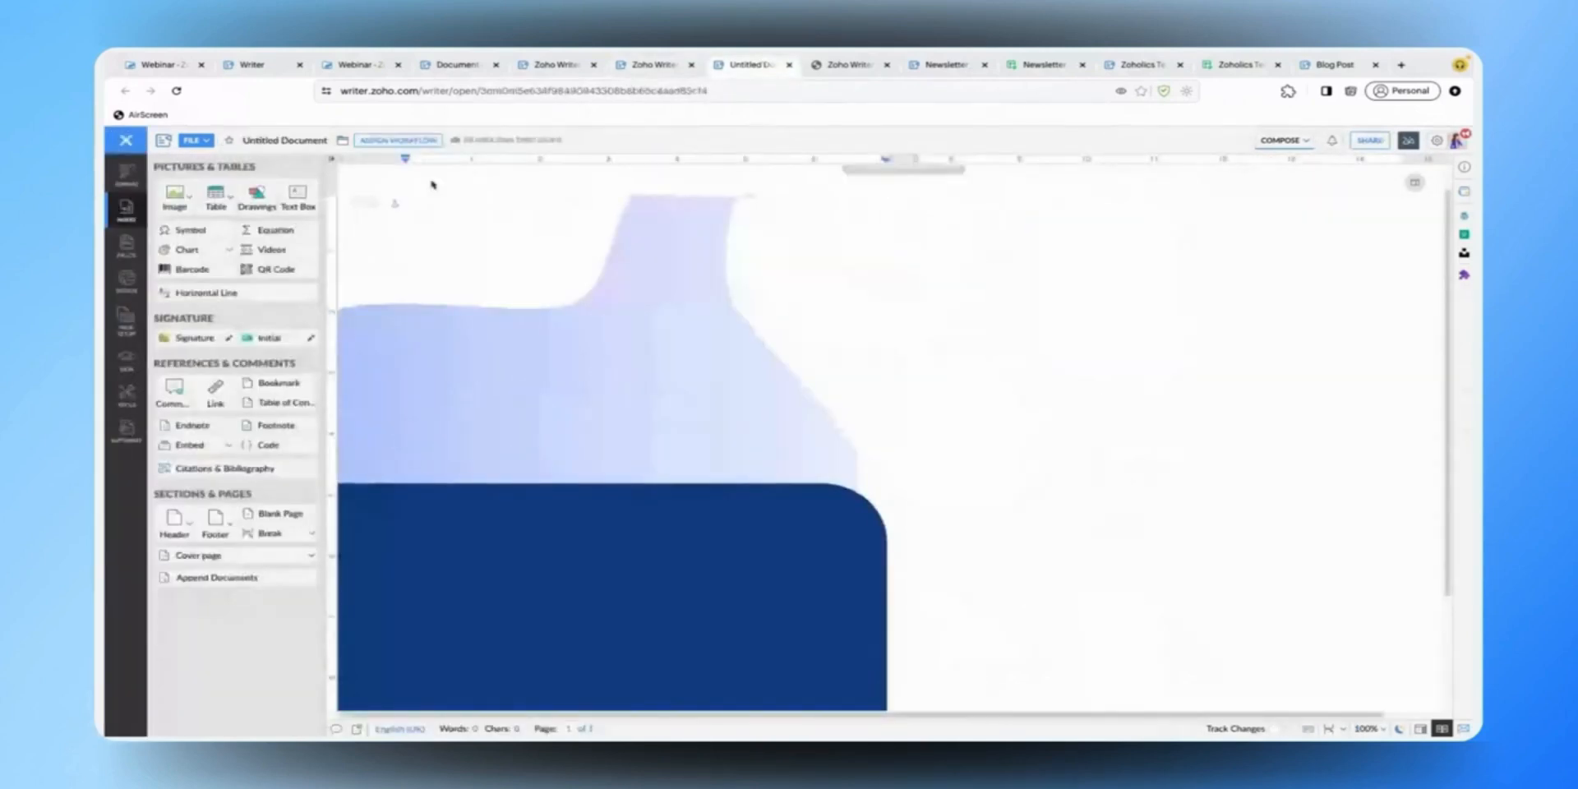
- Insert a text box over the left part of the dark blue shape and resize it to about 361 by 555 px
click(406, 198)
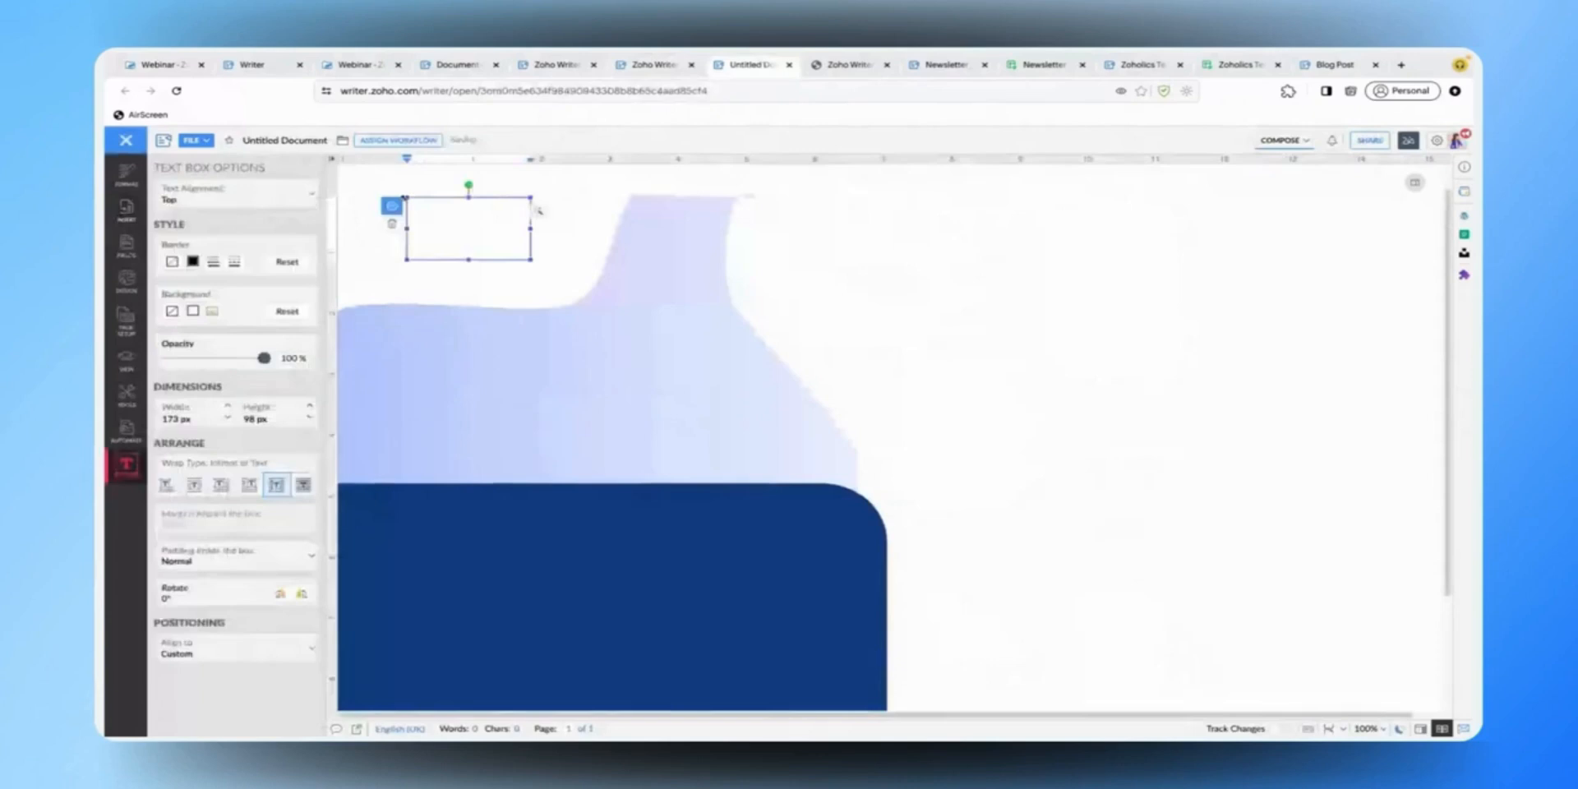
click(476, 222)
drag(477, 221, 429, 510)
scroll(429, 513, down, 2)
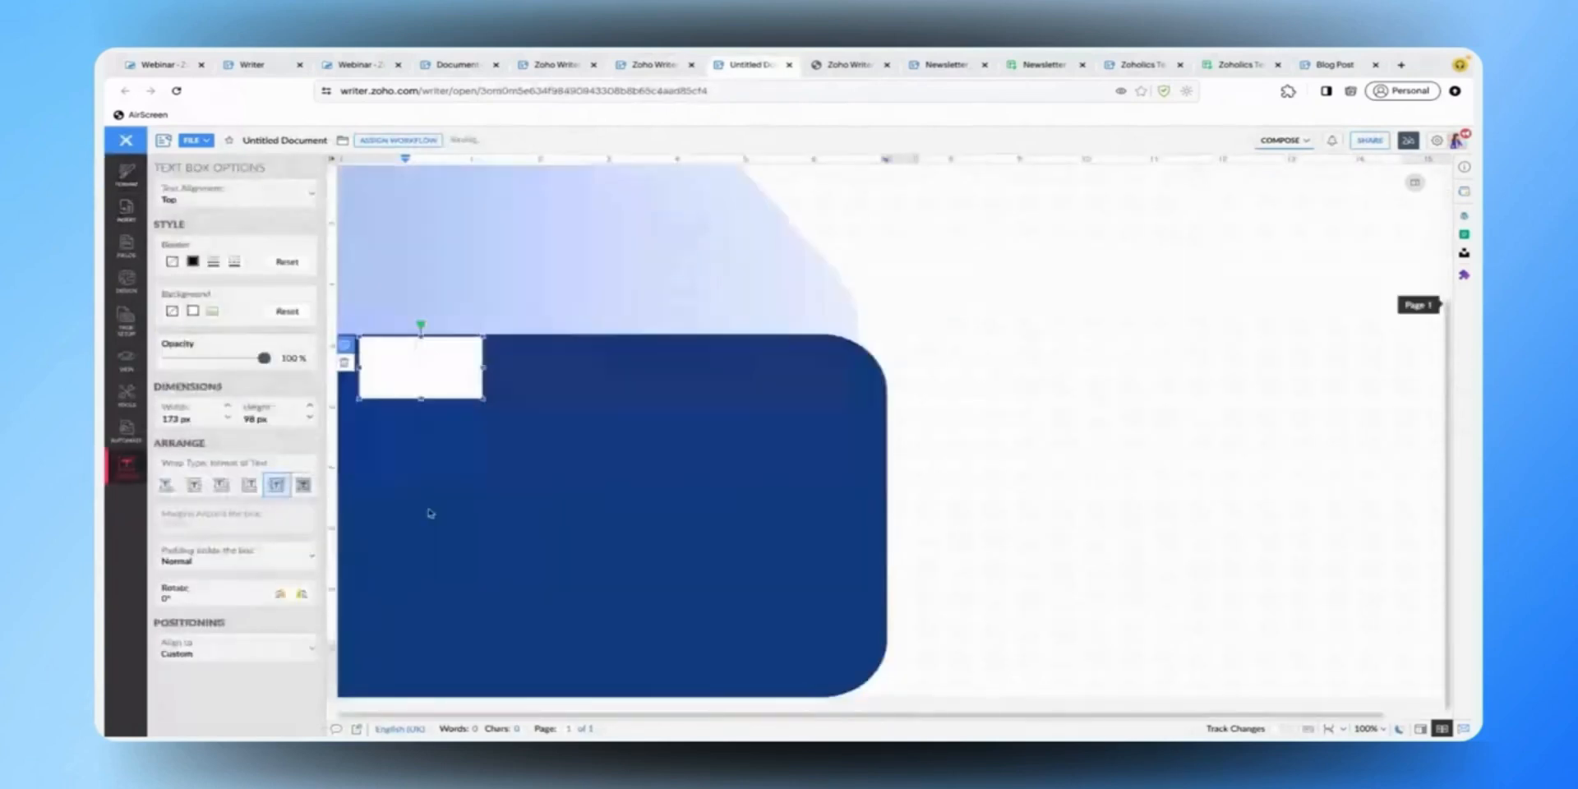
drag(421, 400, 415, 690)
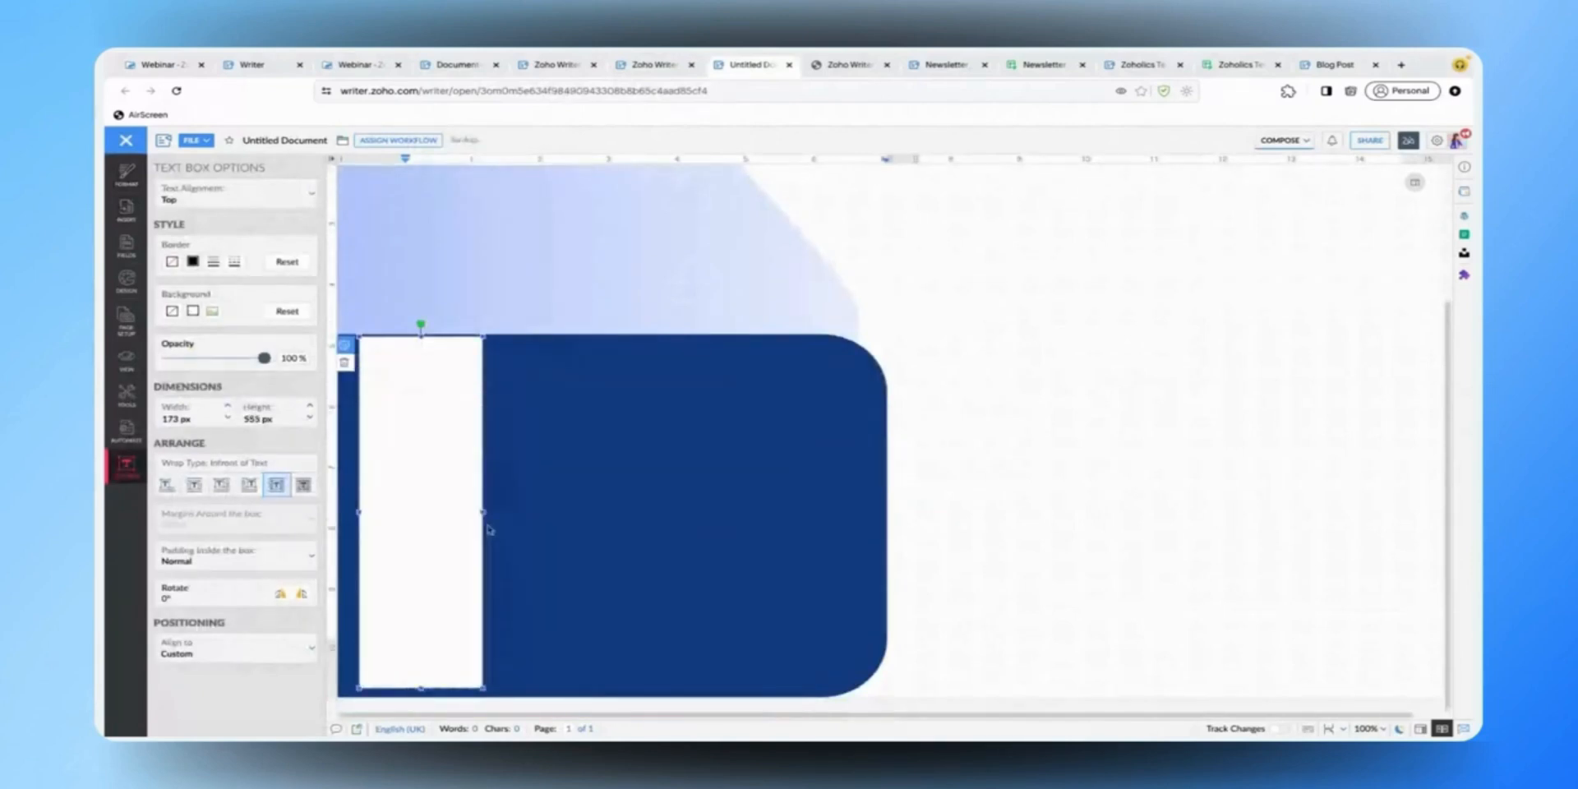
drag(489, 528, 529, 493)
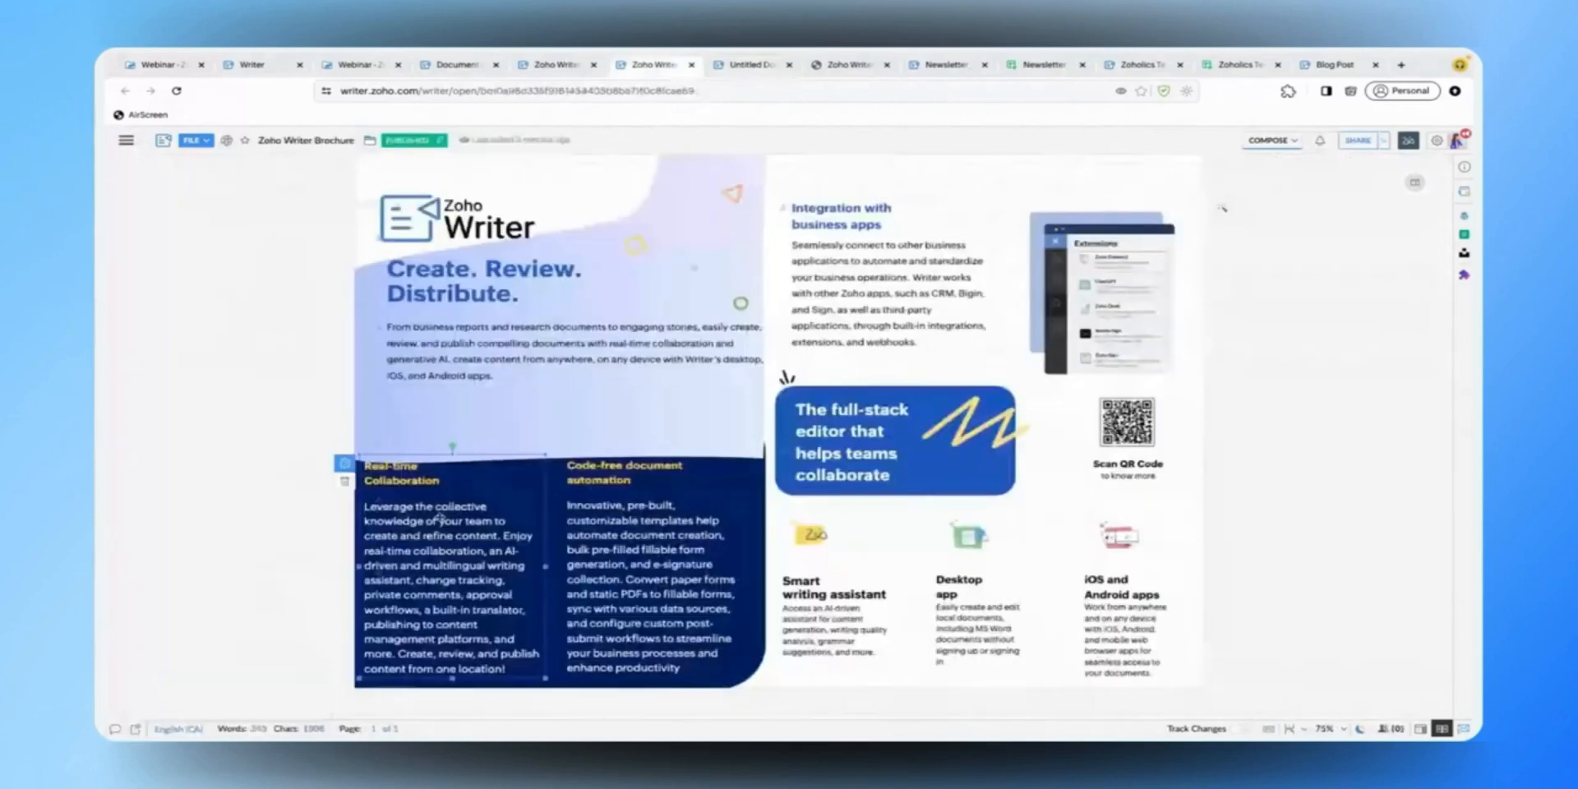
- Copy the Real-time Collaboration heading and paragraph from the reference brochure into the text box, and remove the box's border and background
click(439, 518)
key(ctrl+a)
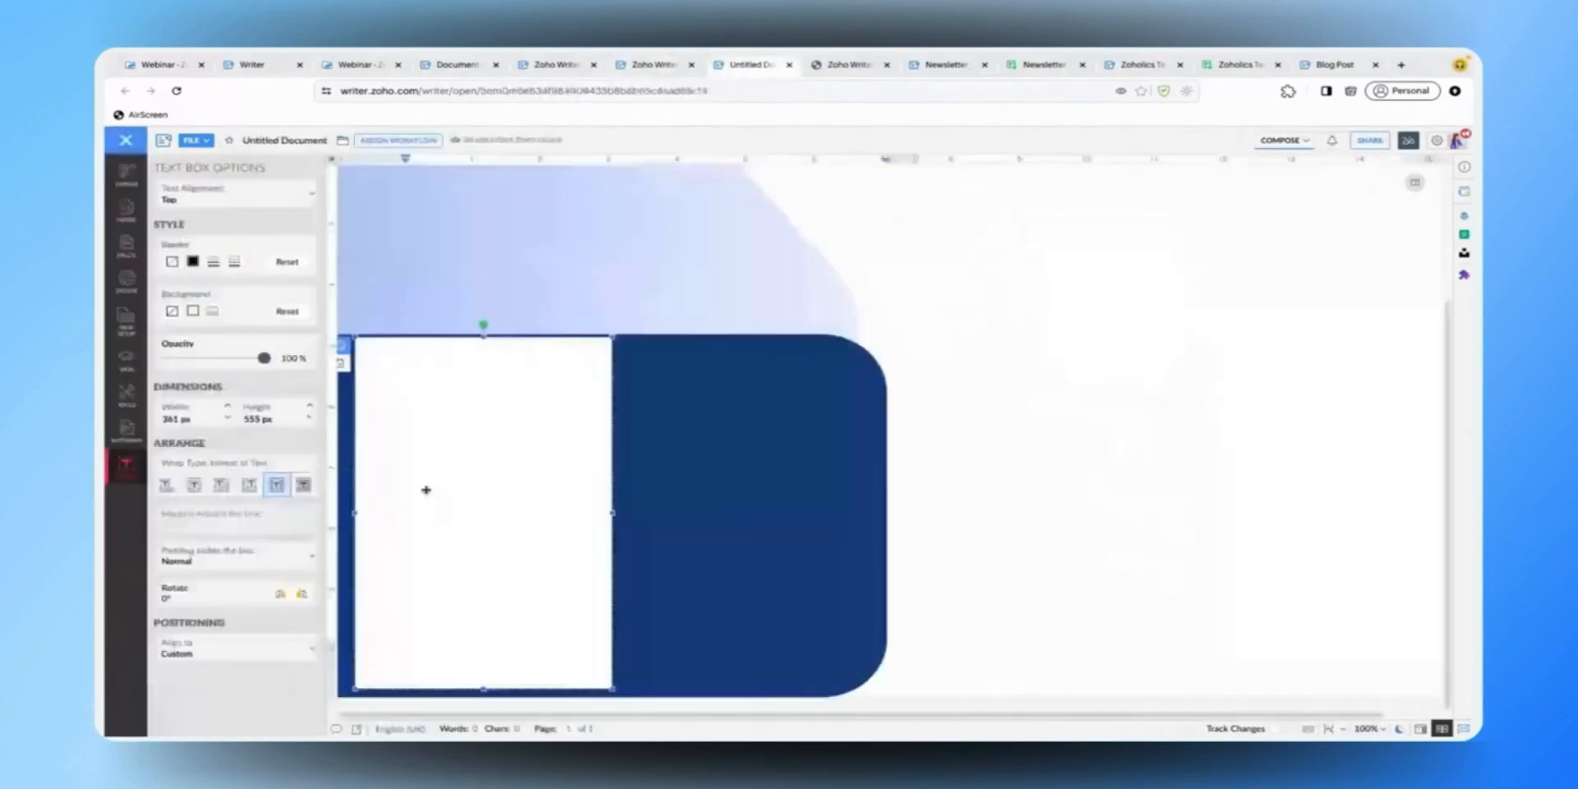
click(451, 406)
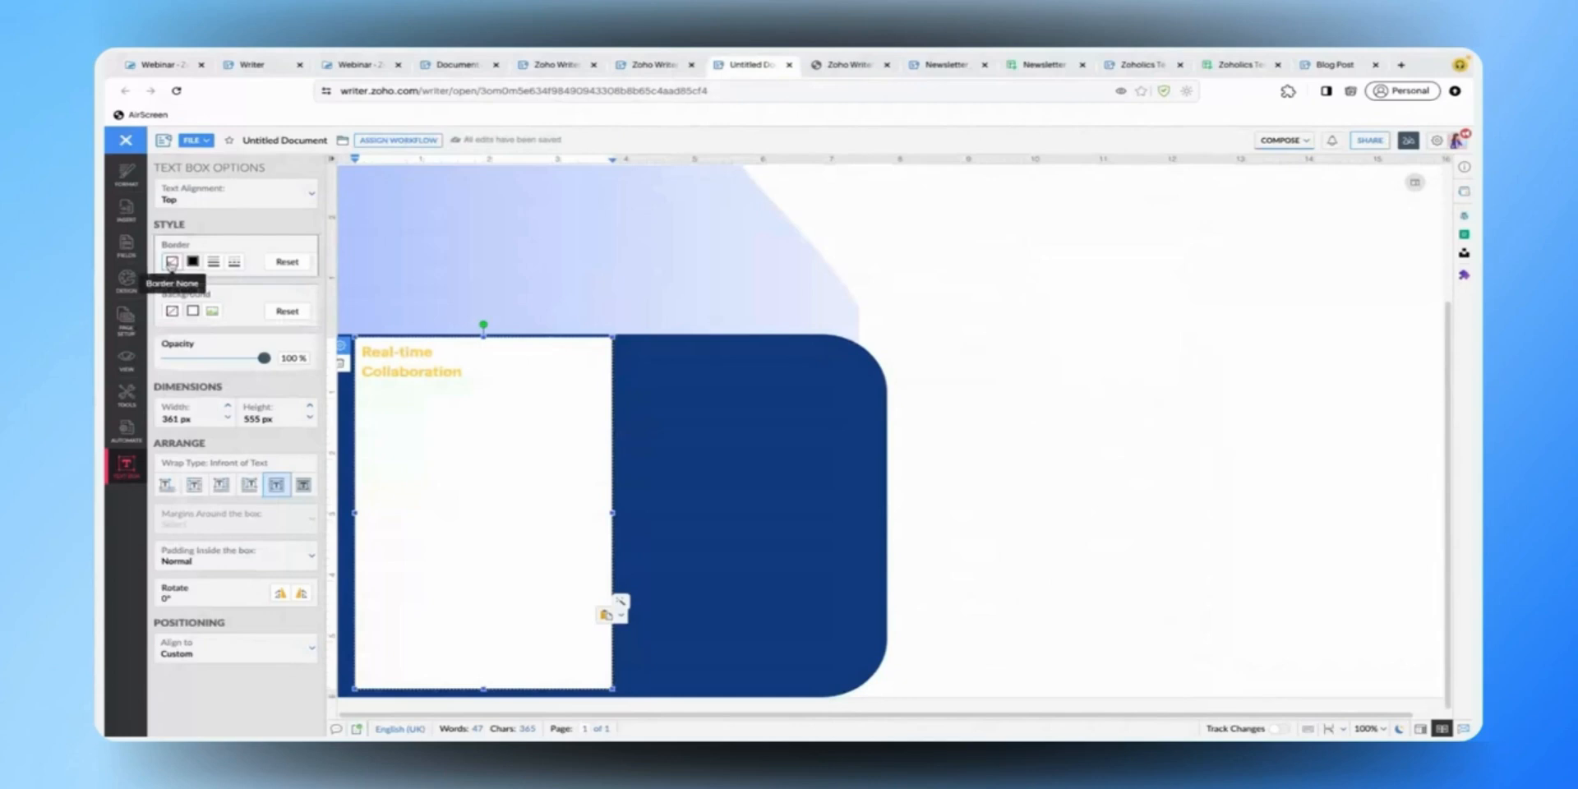
click(172, 262)
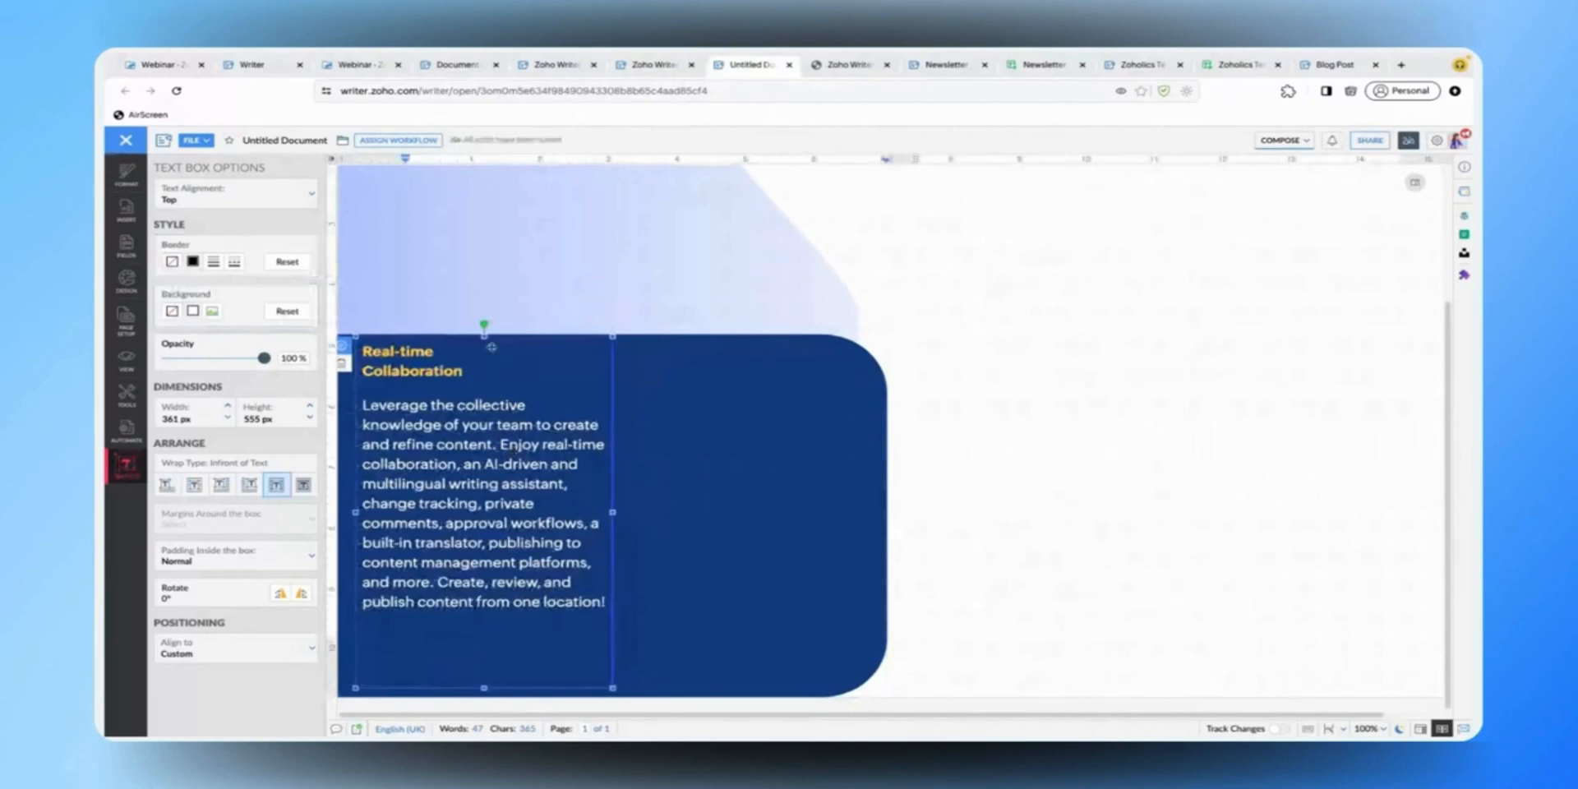
- Insert the Writer logo image from the Webinar folder into the document
click(178, 229)
click(871, 336)
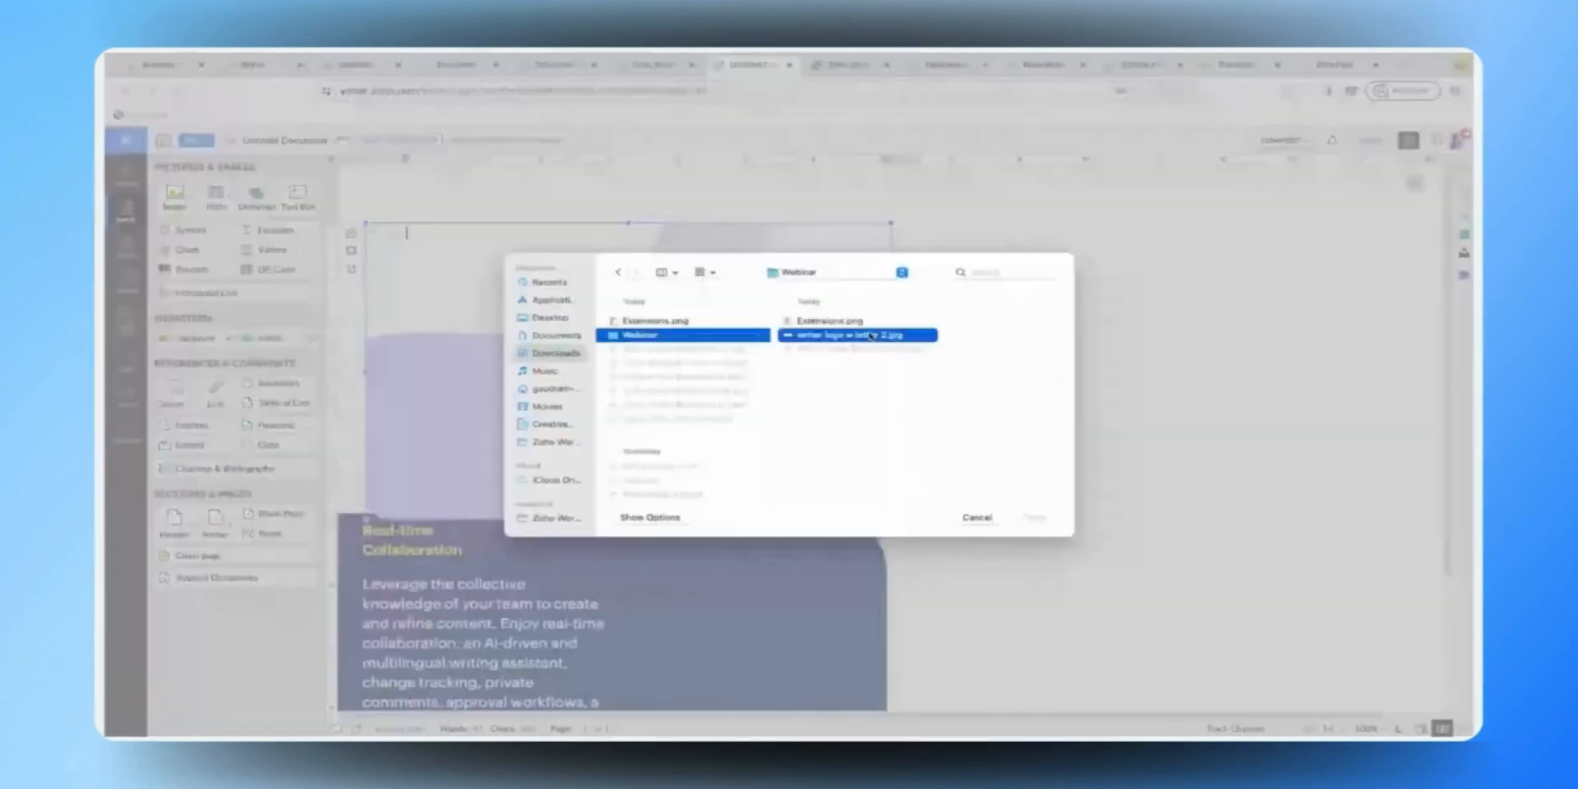
double_click(871, 336)
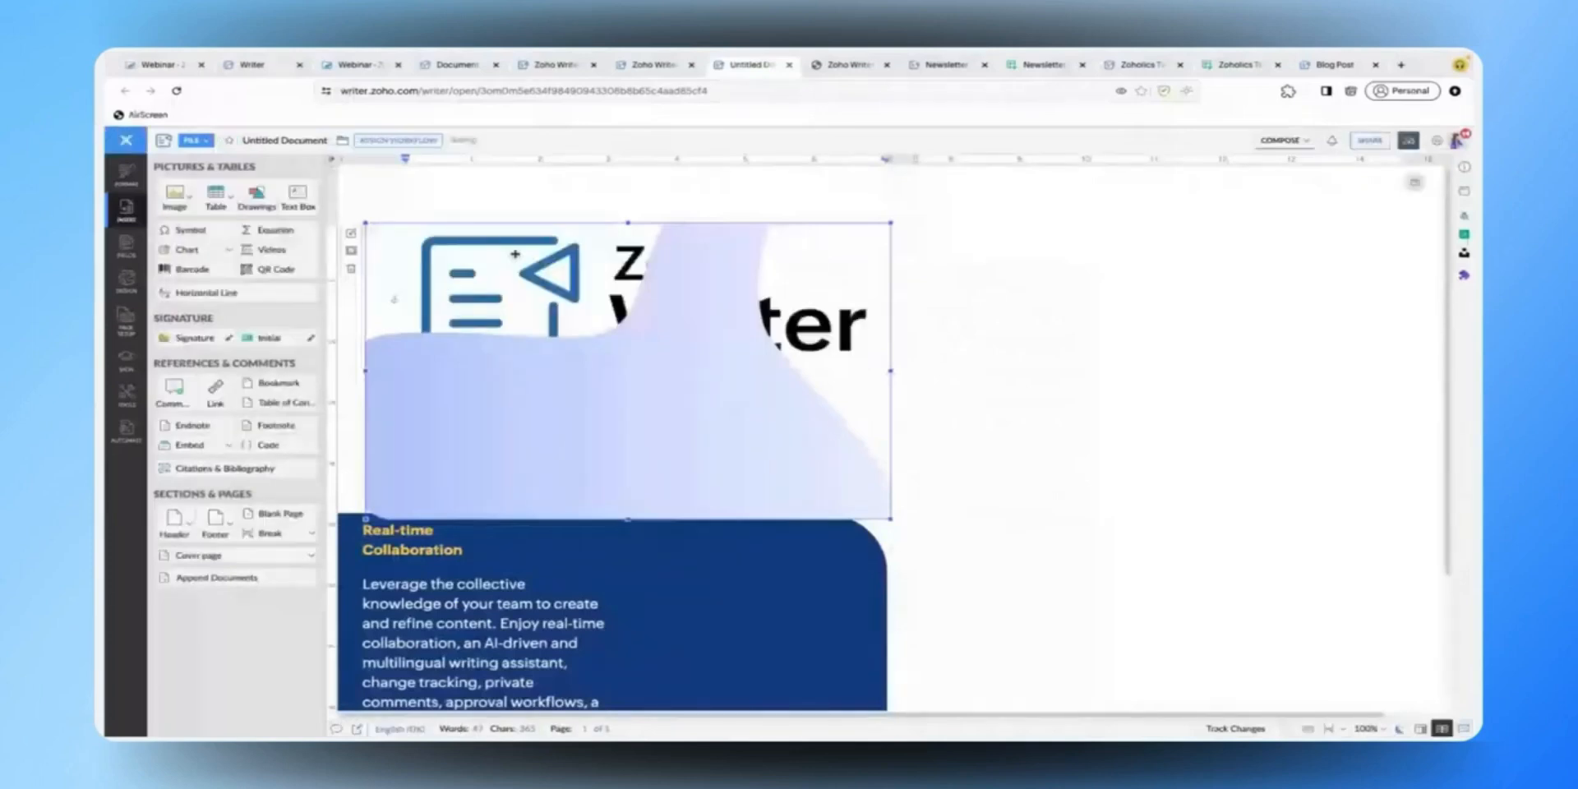
- Align the gradient shape with the page's left edge and place the logo, about 281 by 95 px, in the white area above it
click(859, 408)
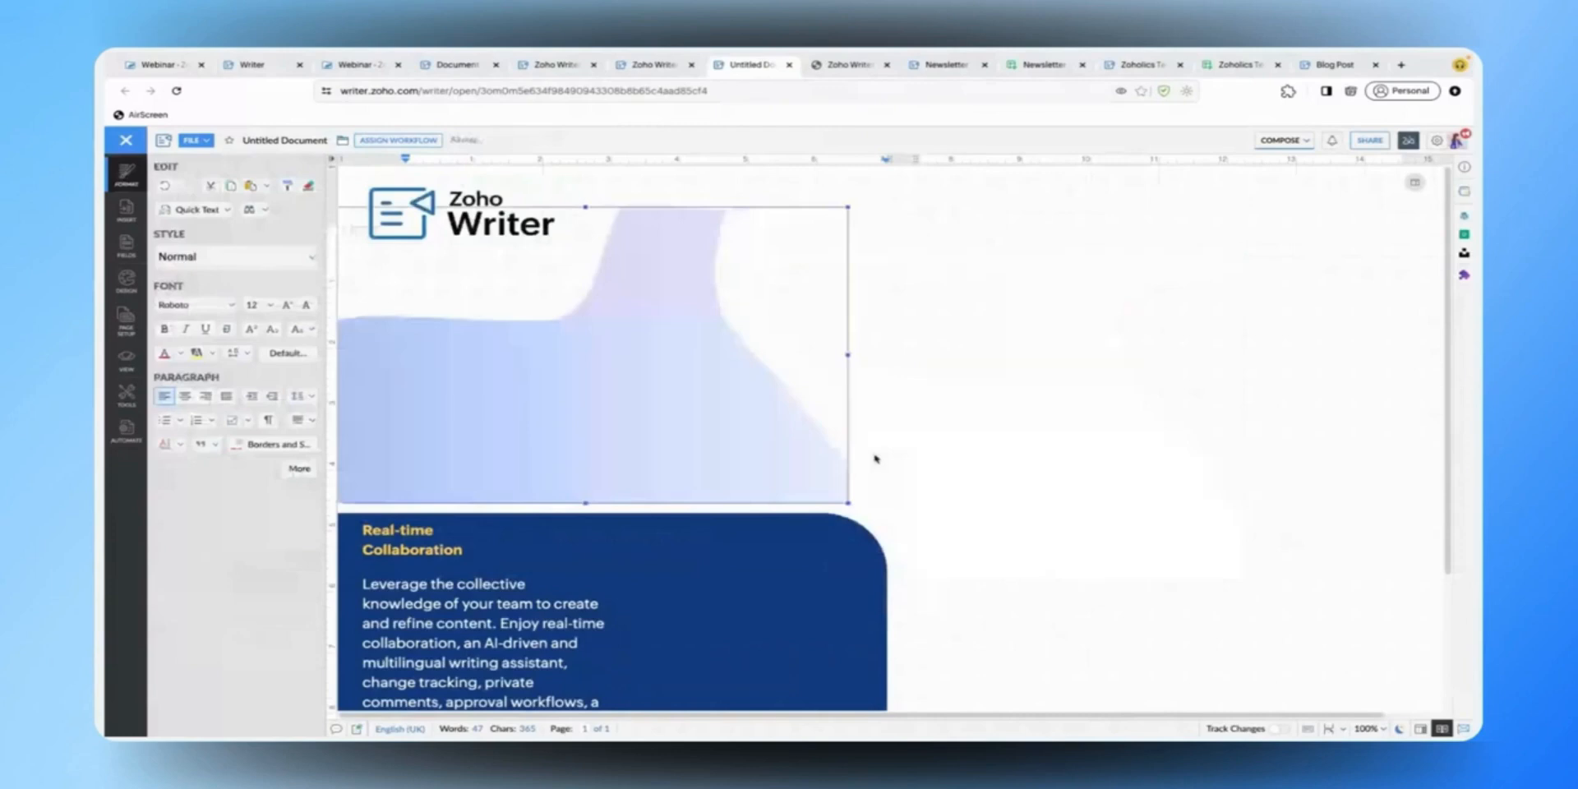
click(466, 231)
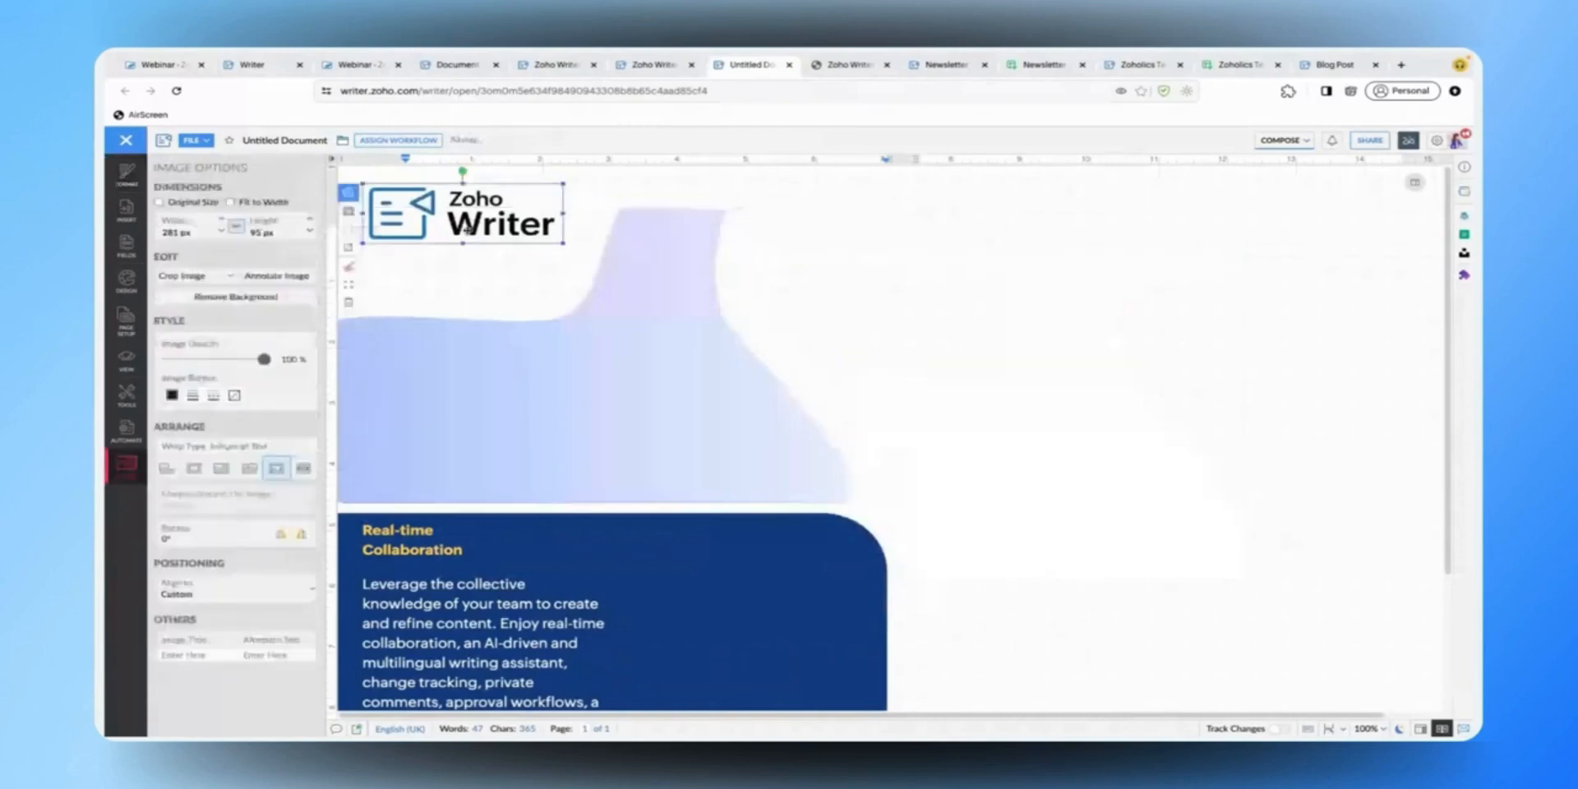
drag(466, 231, 470, 260)
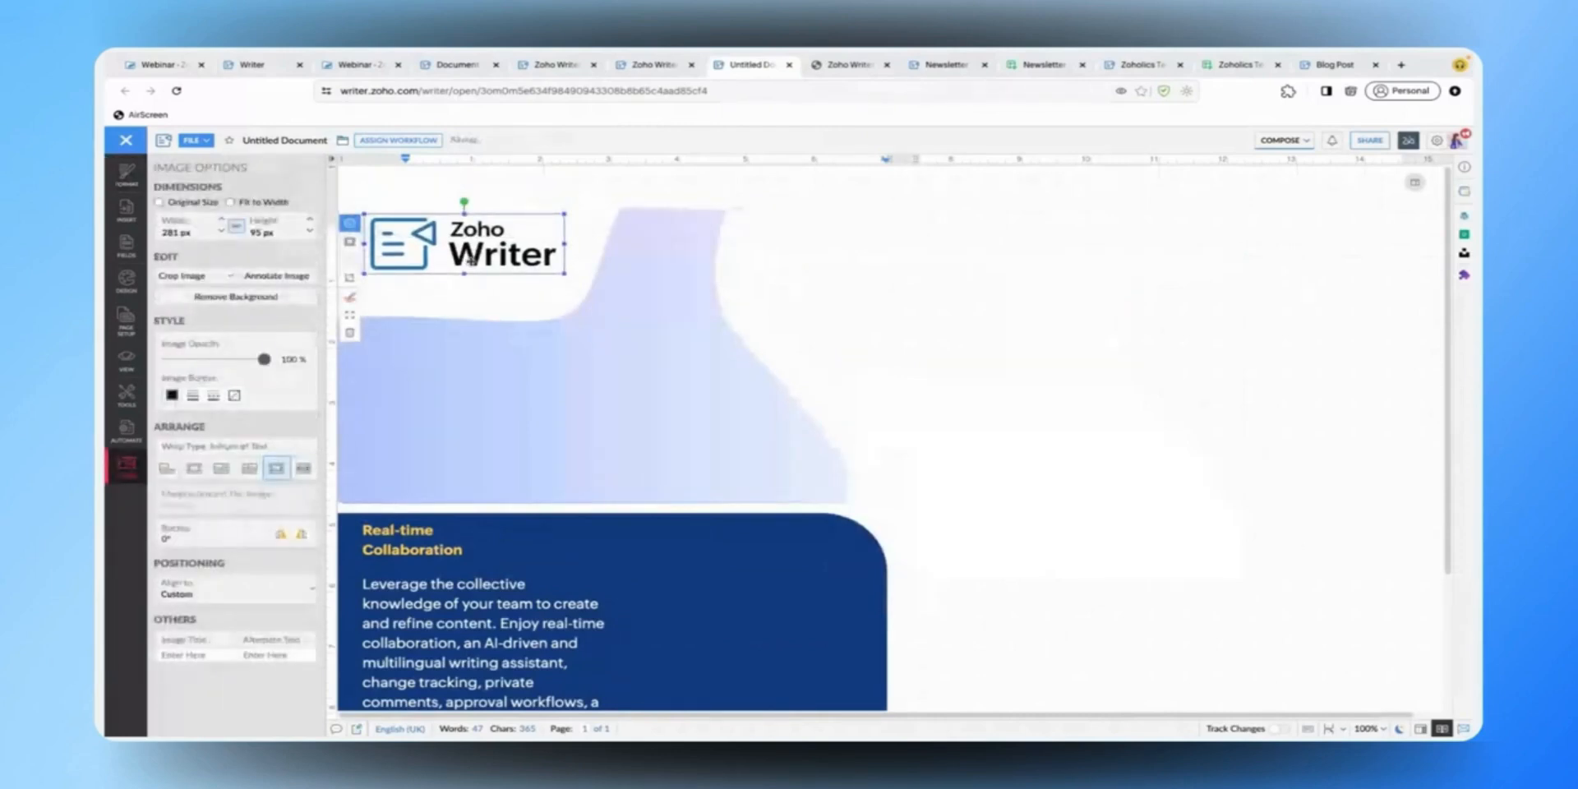
click(939, 300)
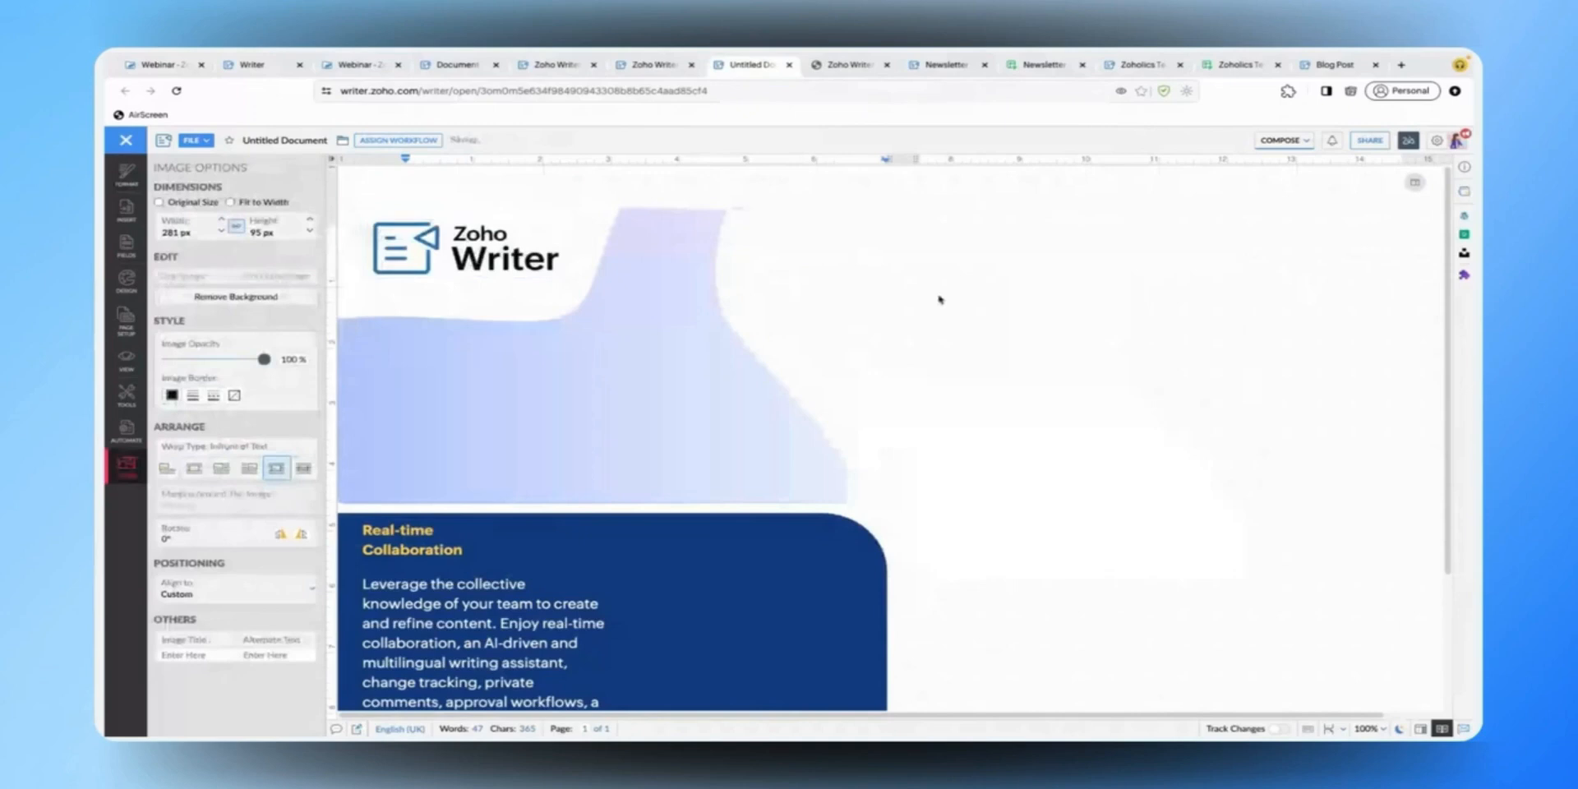
- Examine the reference brochure's decorative shapes, its headline text and the blue full-stack editor callout with its zigzag
scroll(712, 446, down, 1)
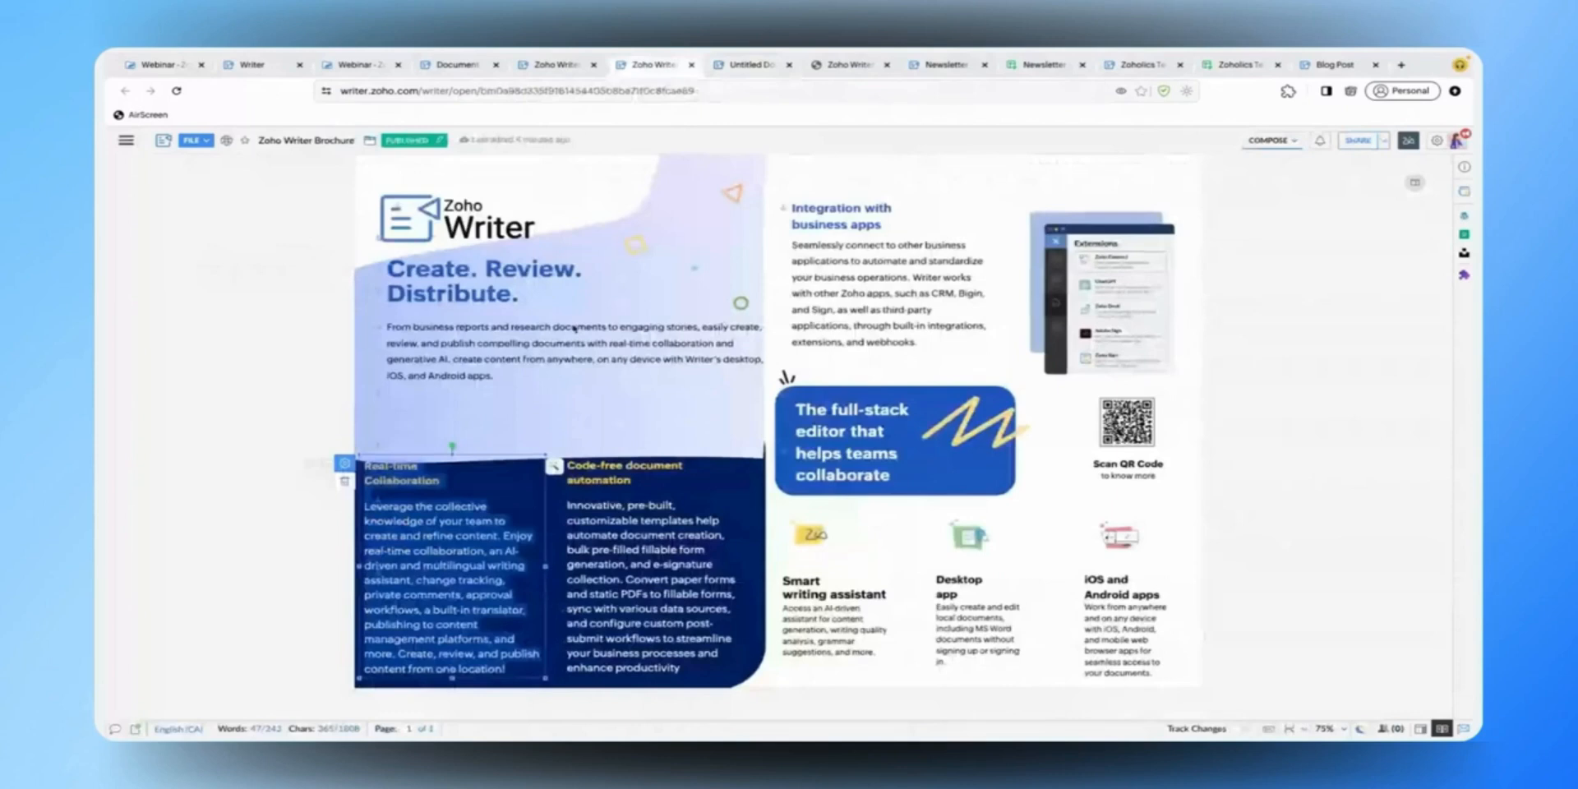
click(648, 252)
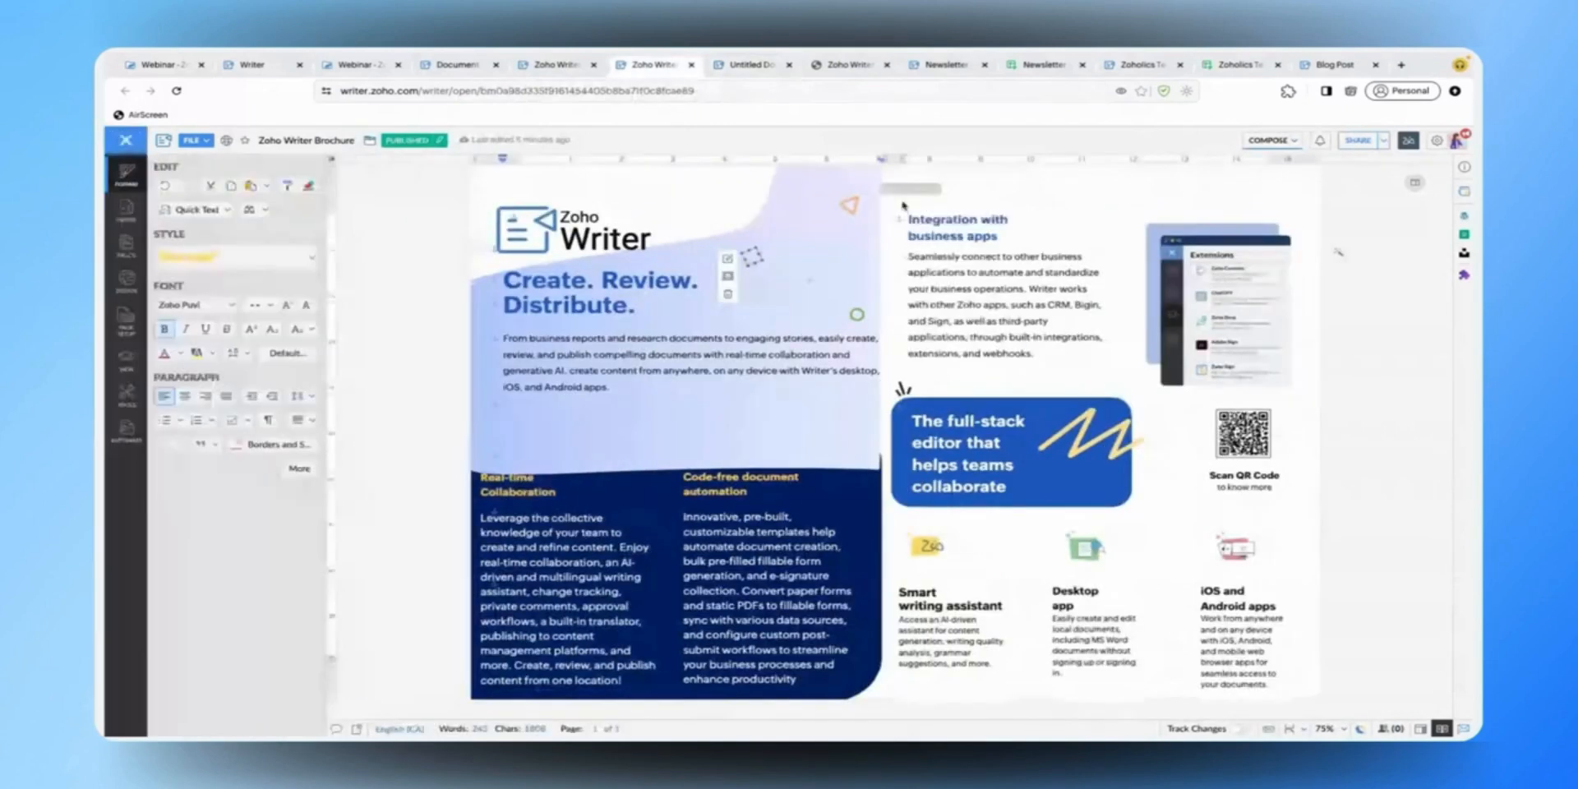
click(852, 205)
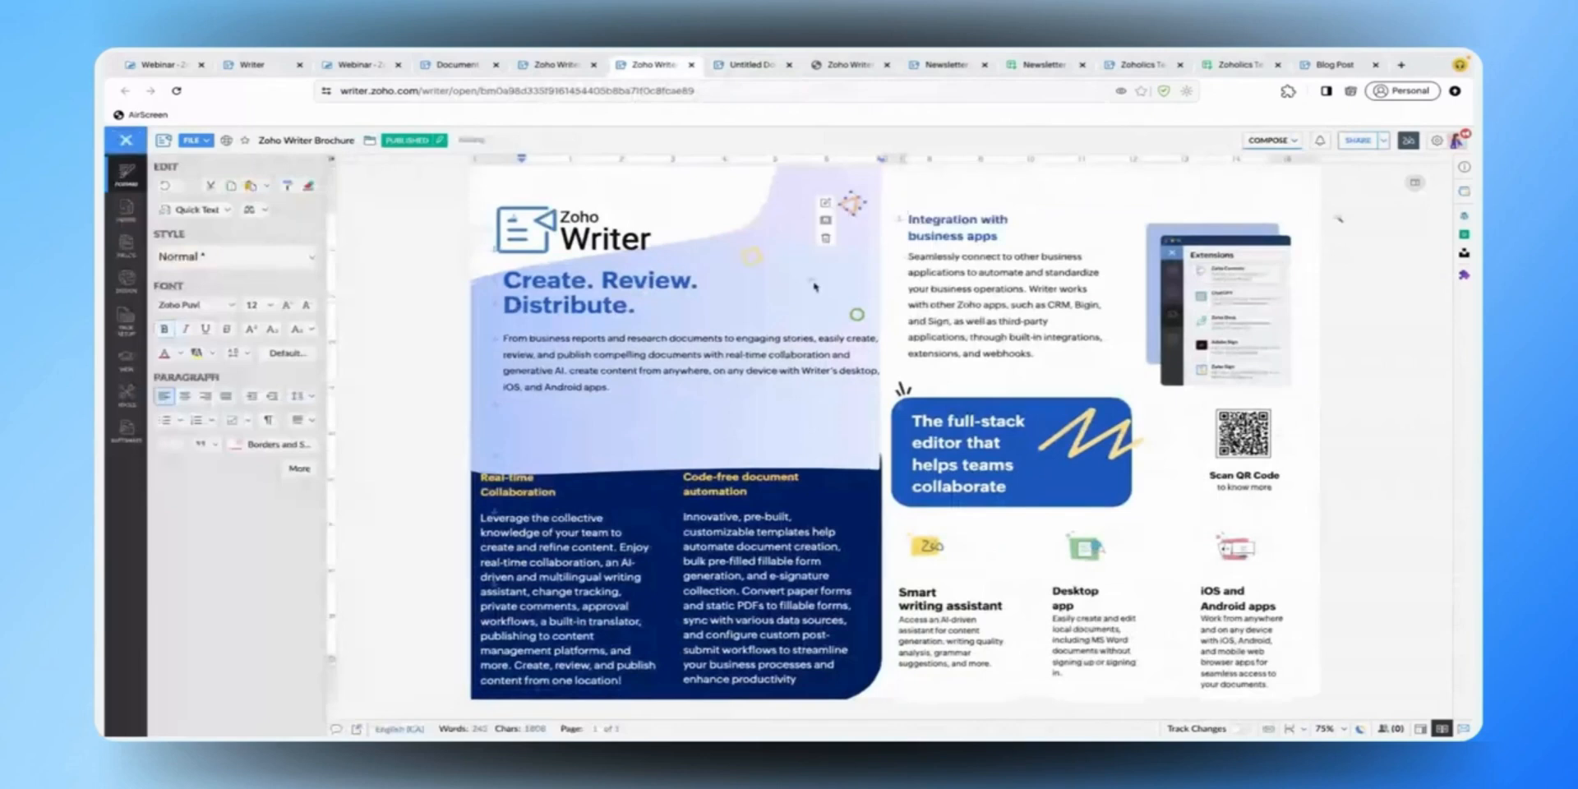
click(804, 304)
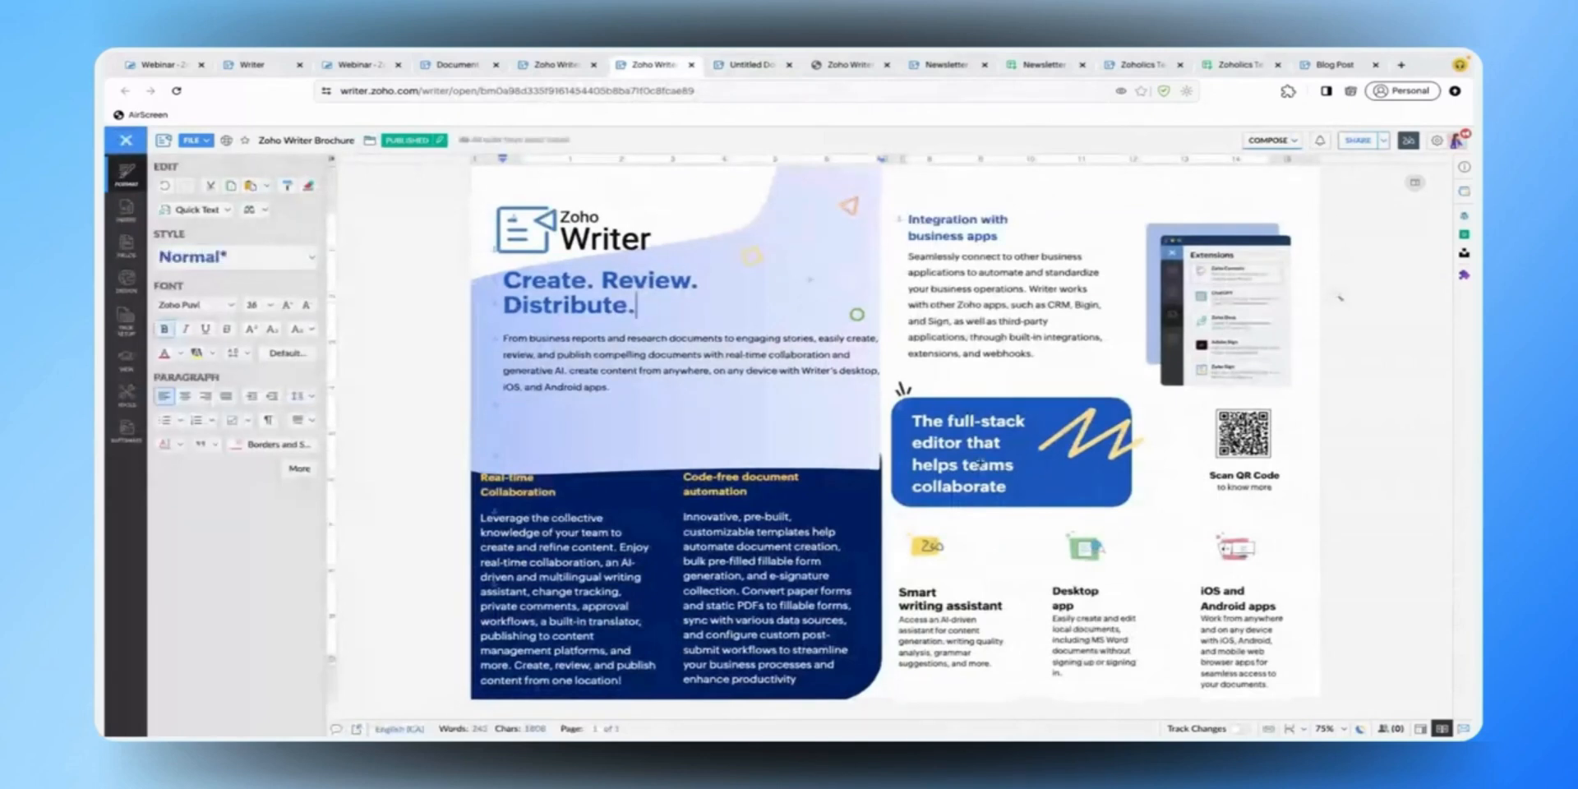
click(1078, 475)
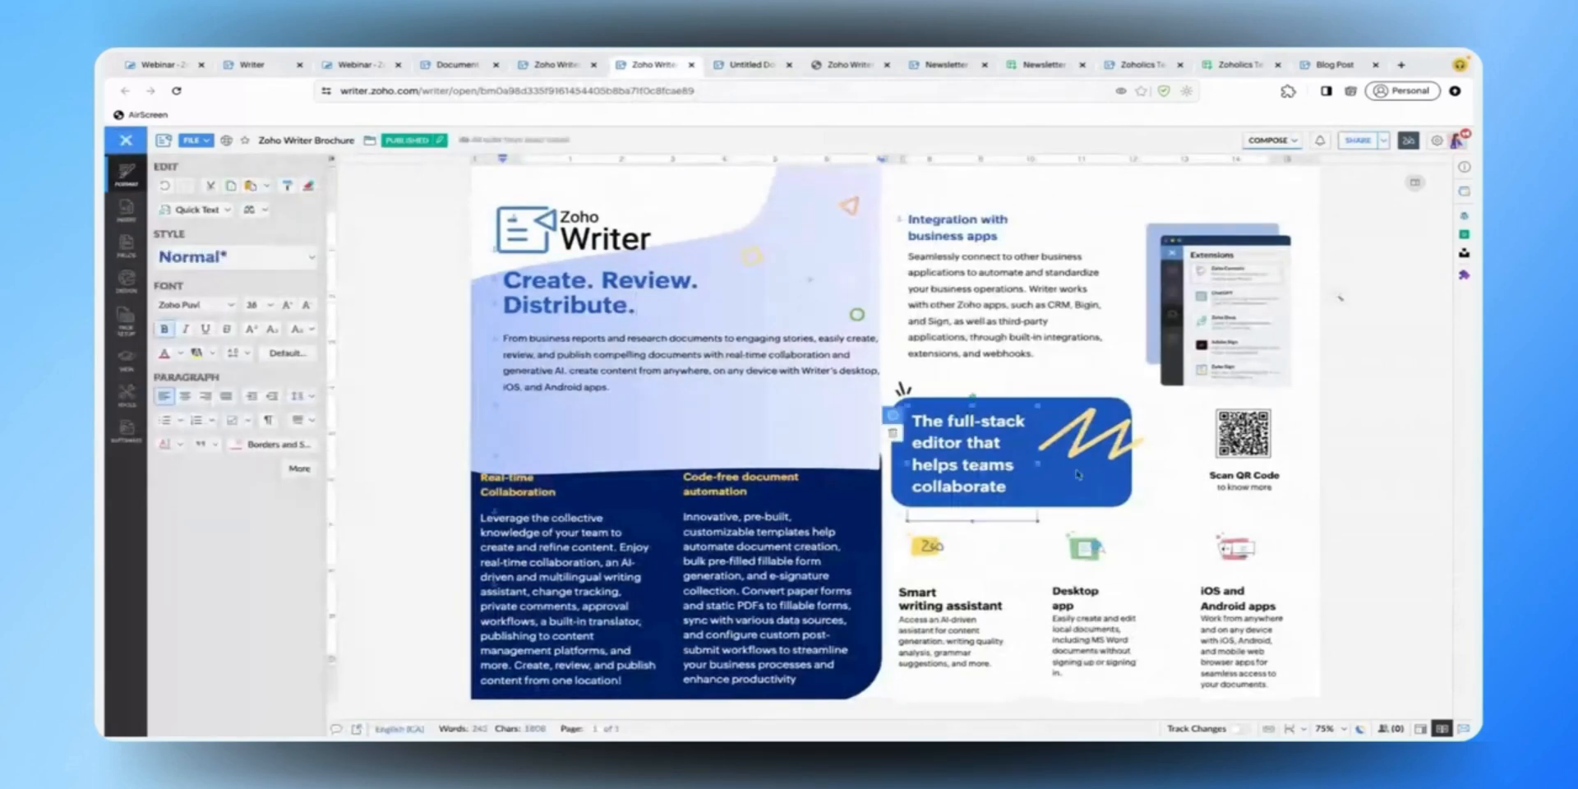
click(1094, 444)
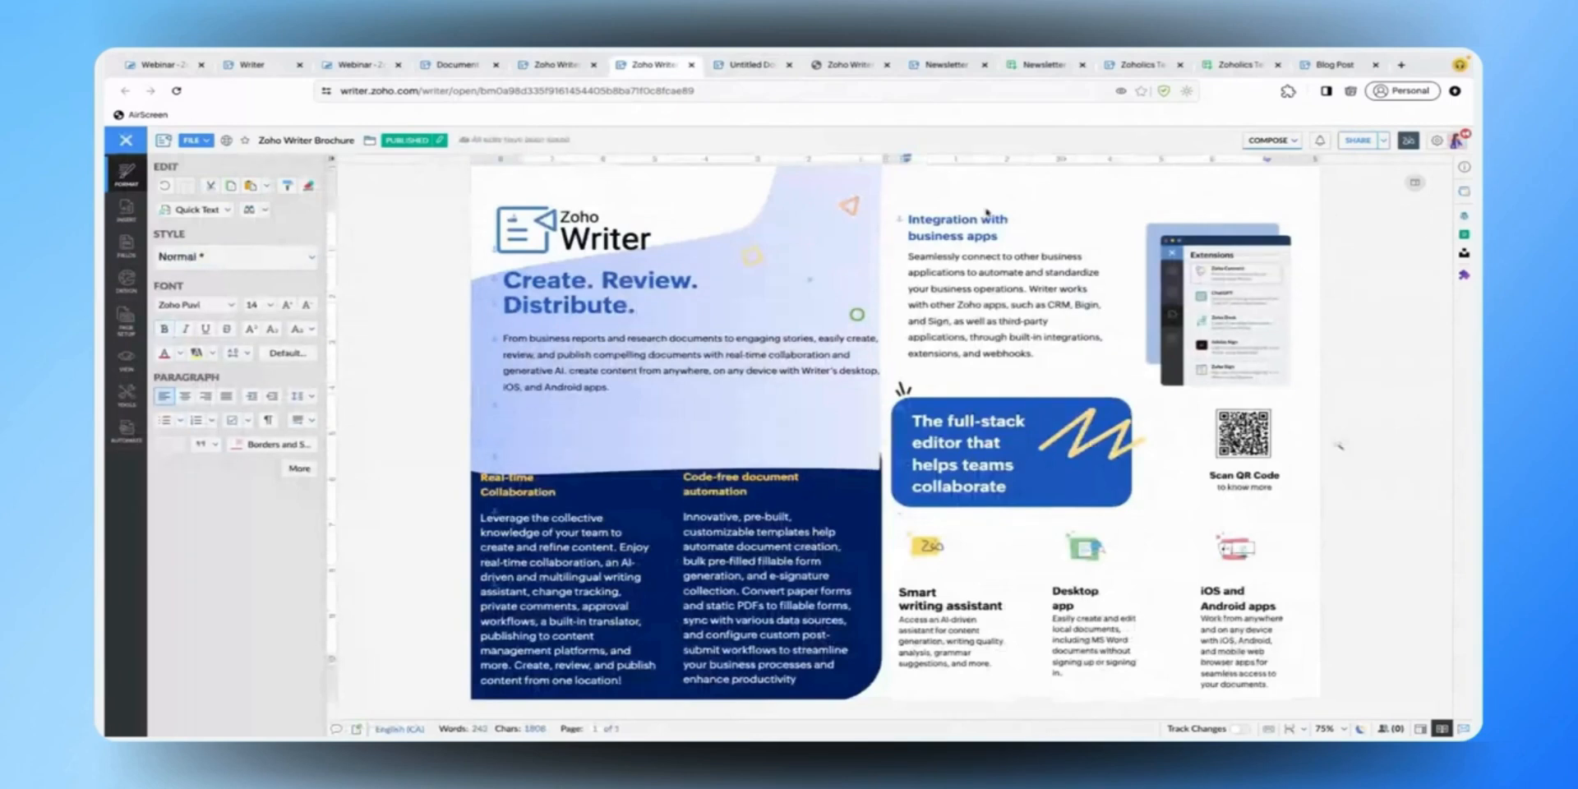
- Return to the untitled document and display the text wrapping options for the Zoho Writer logo
click(748, 64)
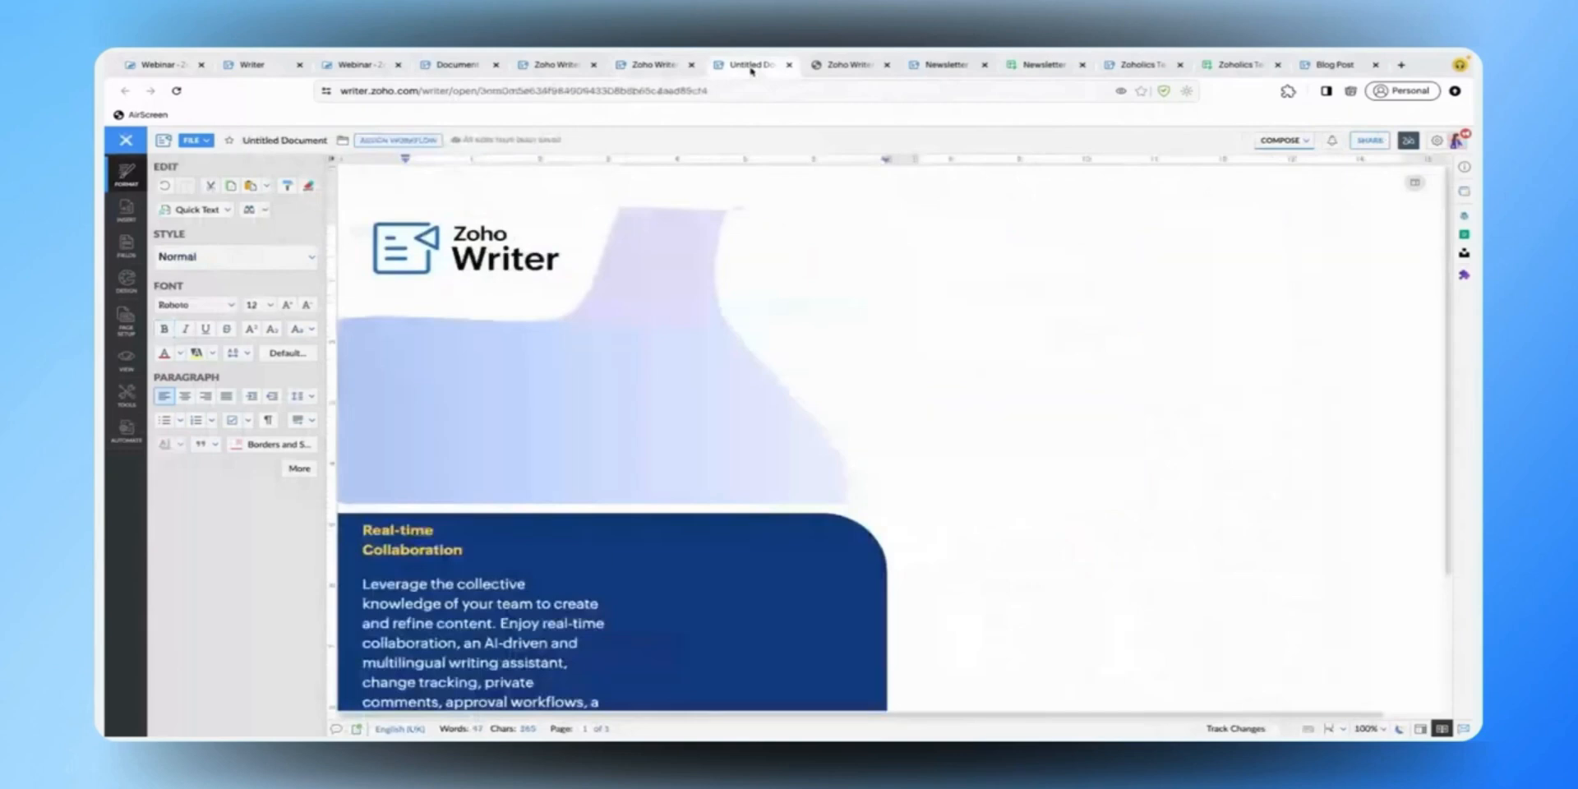
click(521, 270)
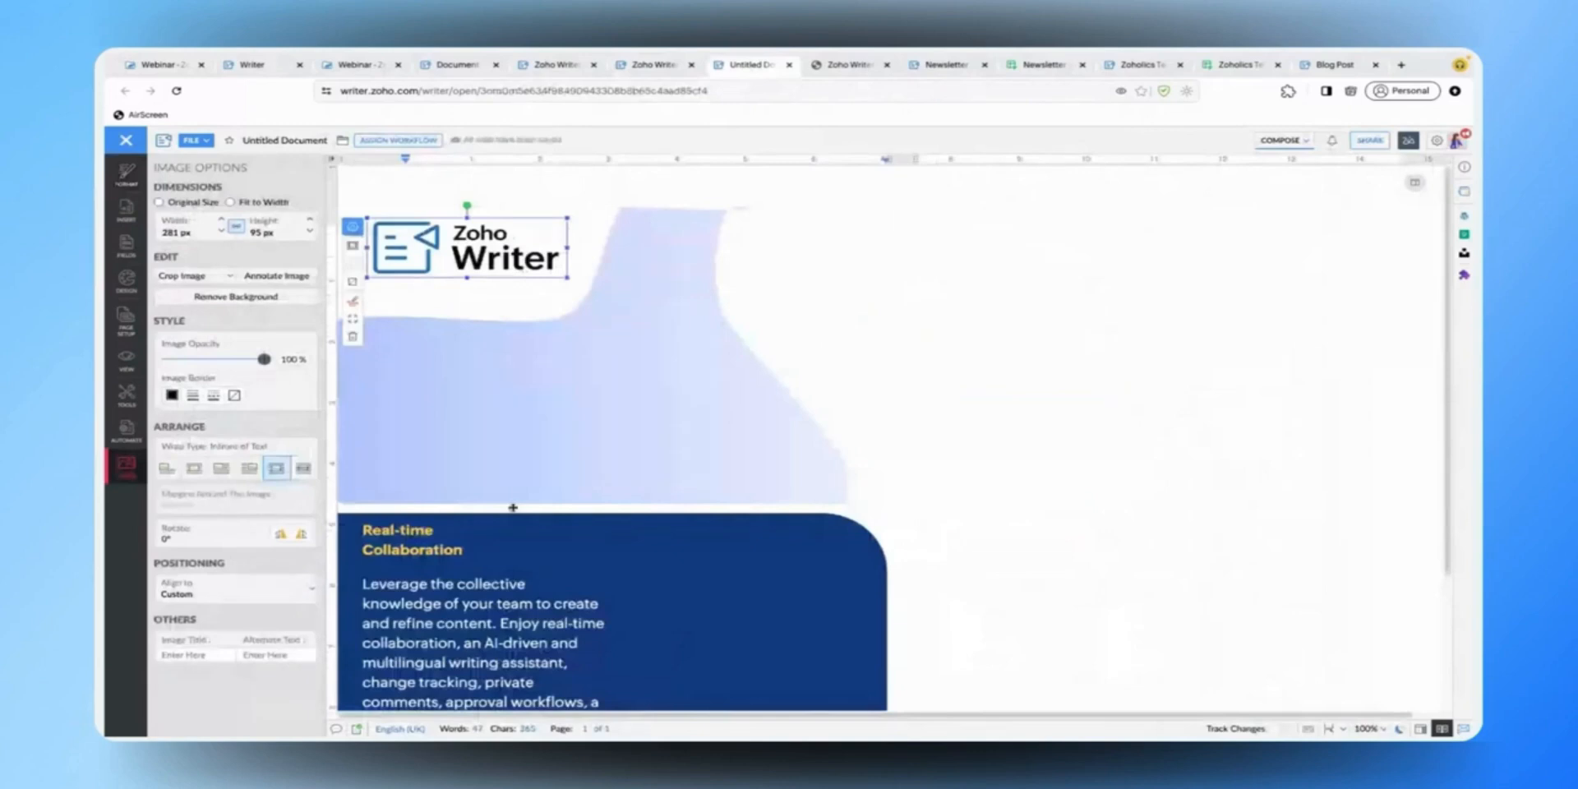
click(352, 246)
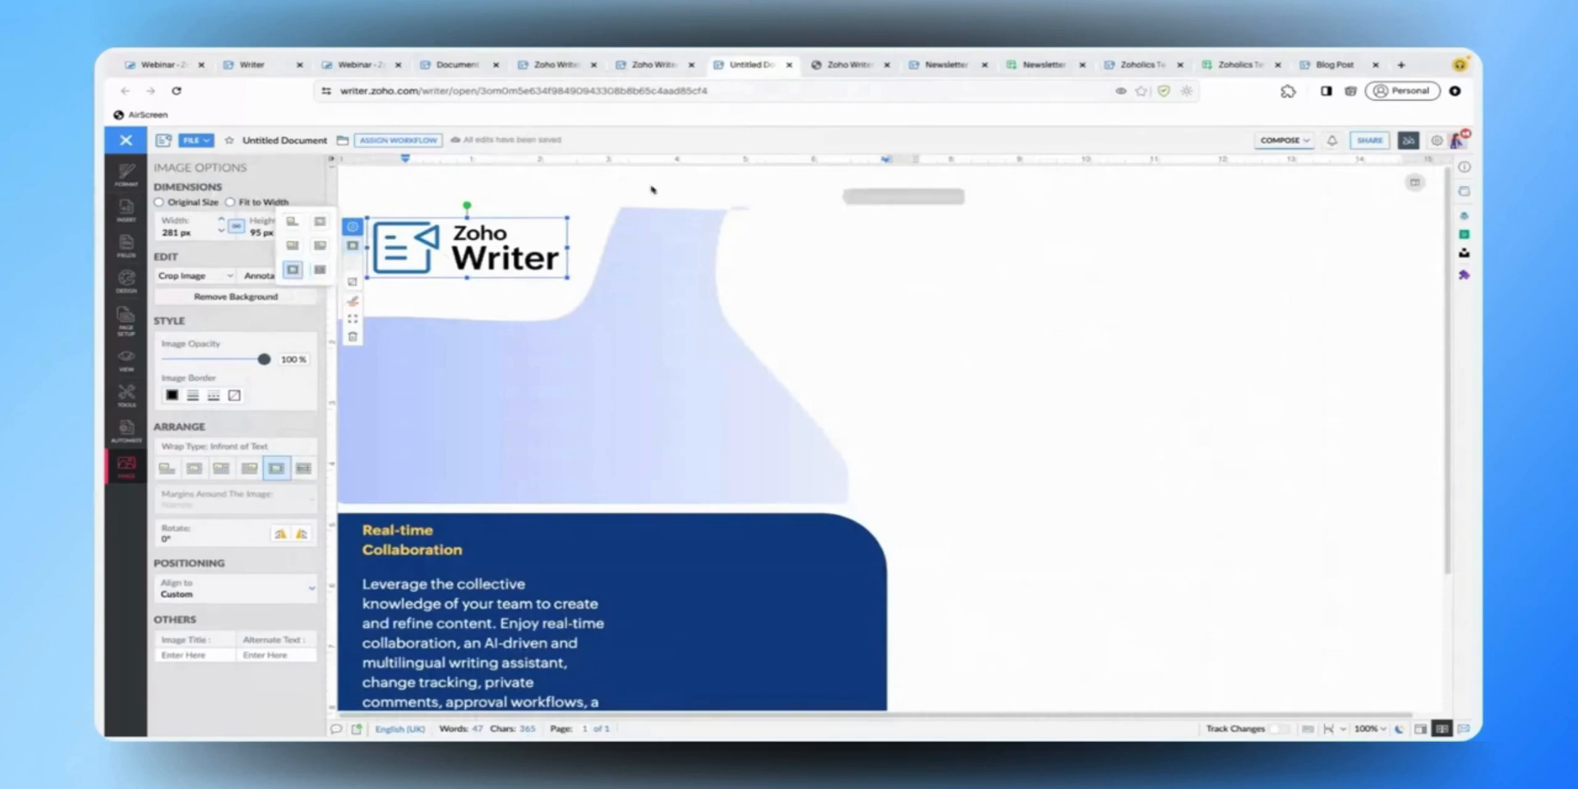
- Return to the finished Zoho Writer Brochure and display the file formats it can be downloaded as
click(653, 69)
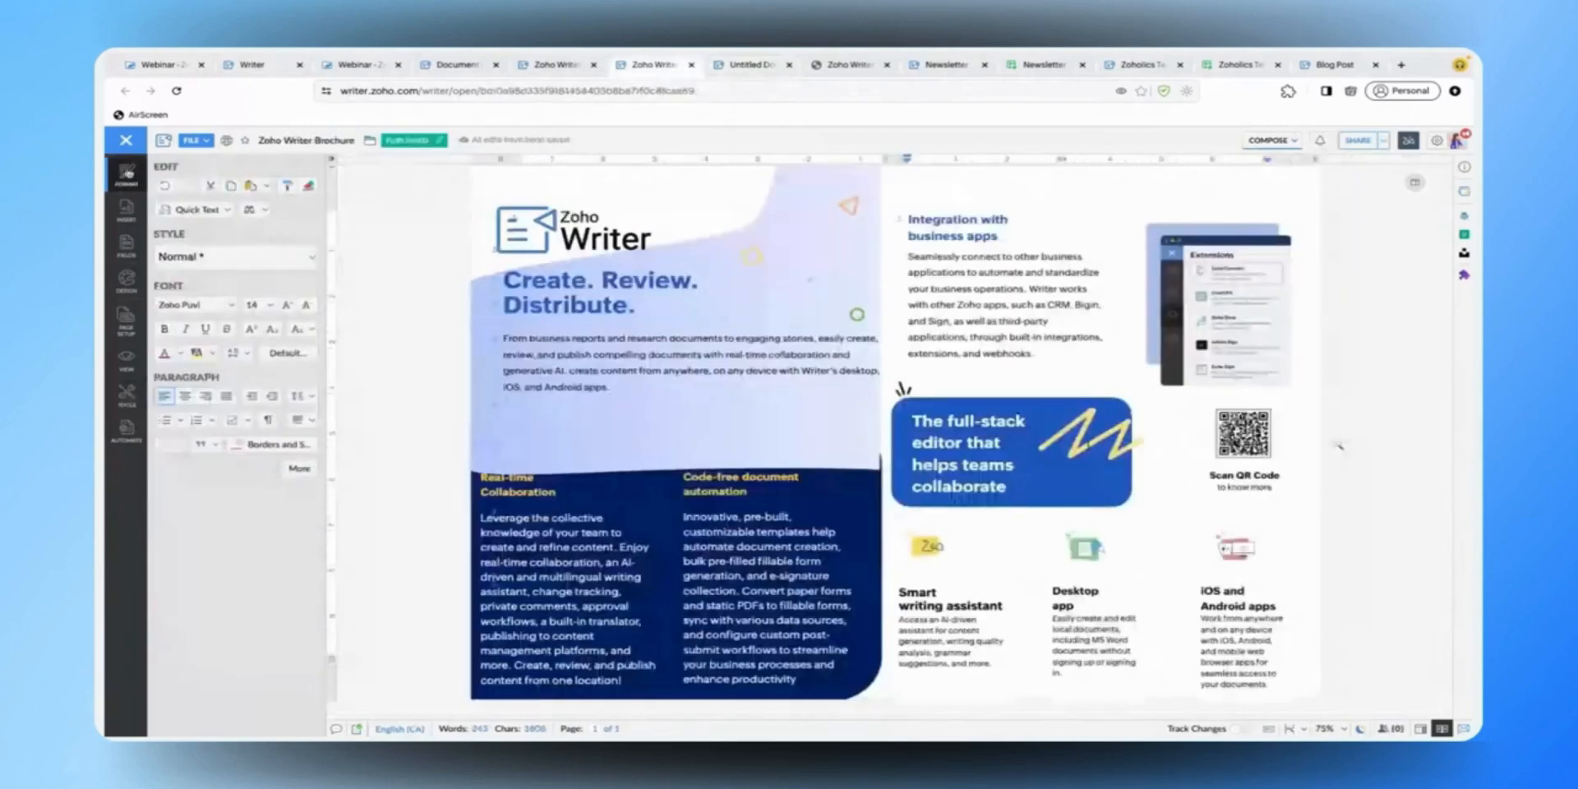
click(195, 140)
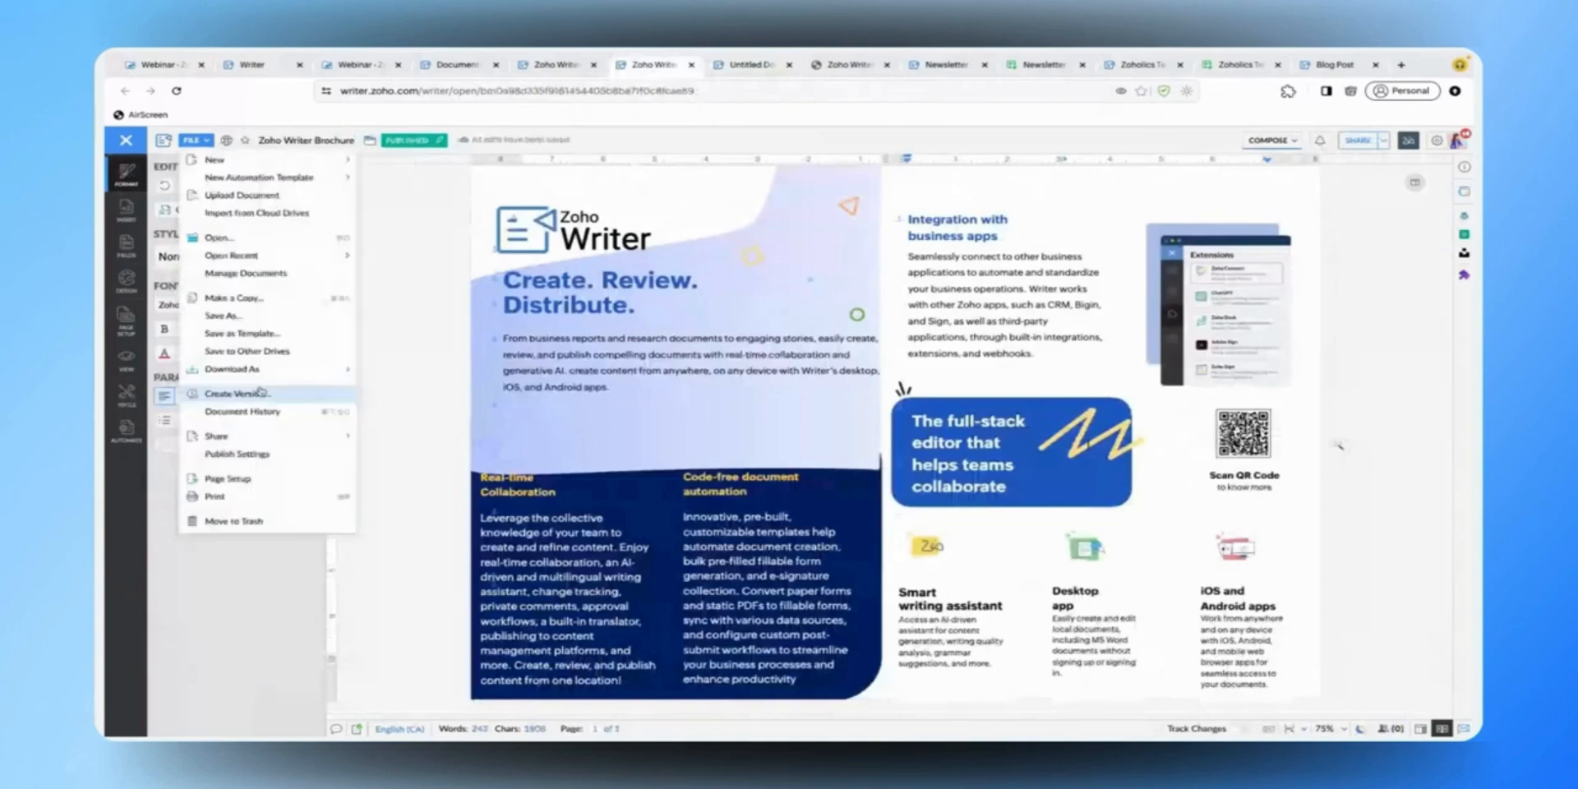
mouse_move(271, 369)
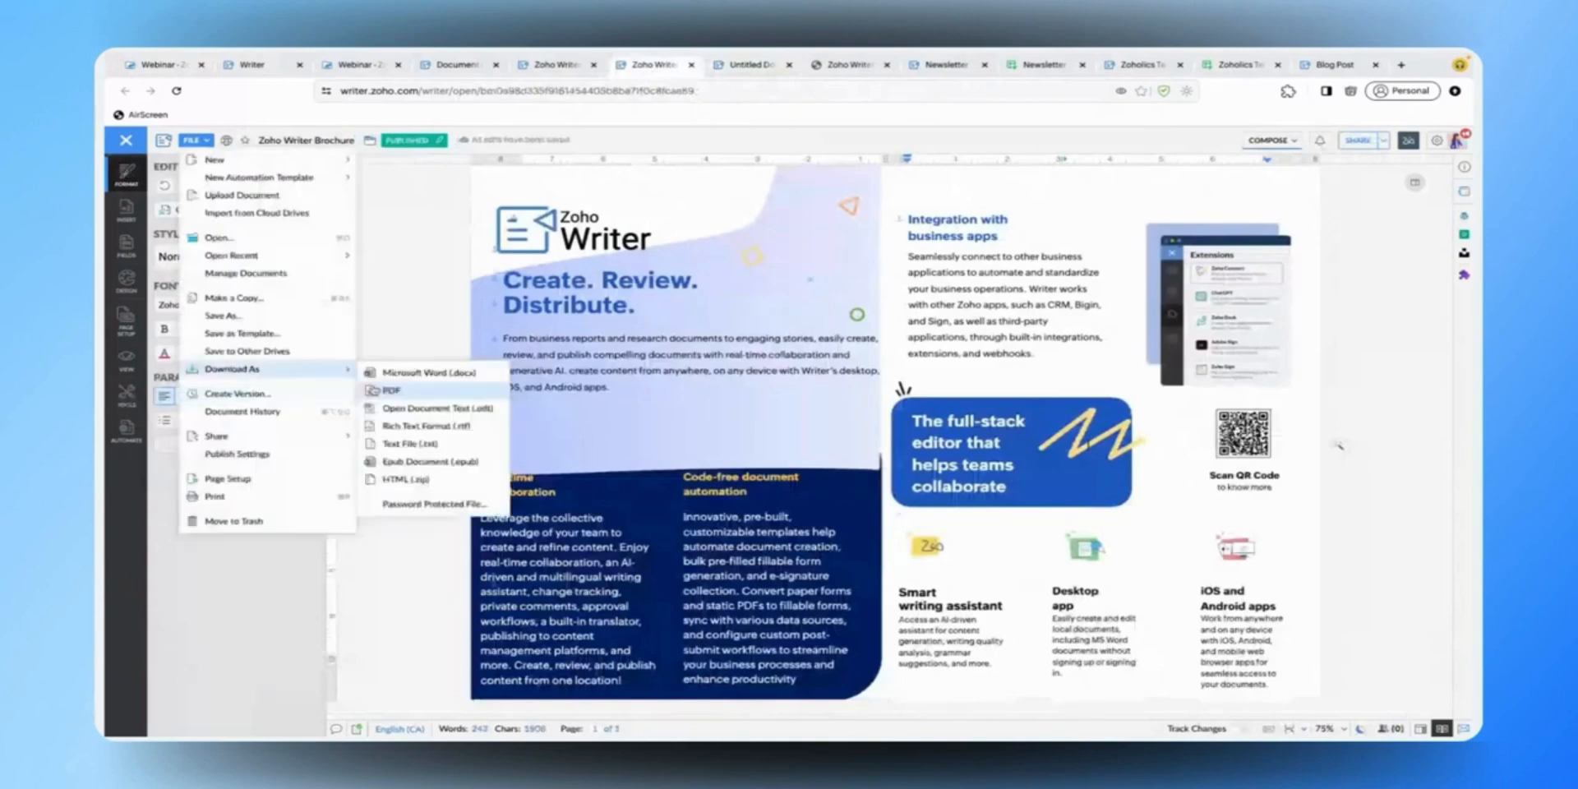
- Switch the brochure from Compose to Review mode to view its collaboration tools, and from there to Distribute mode
click(1271, 140)
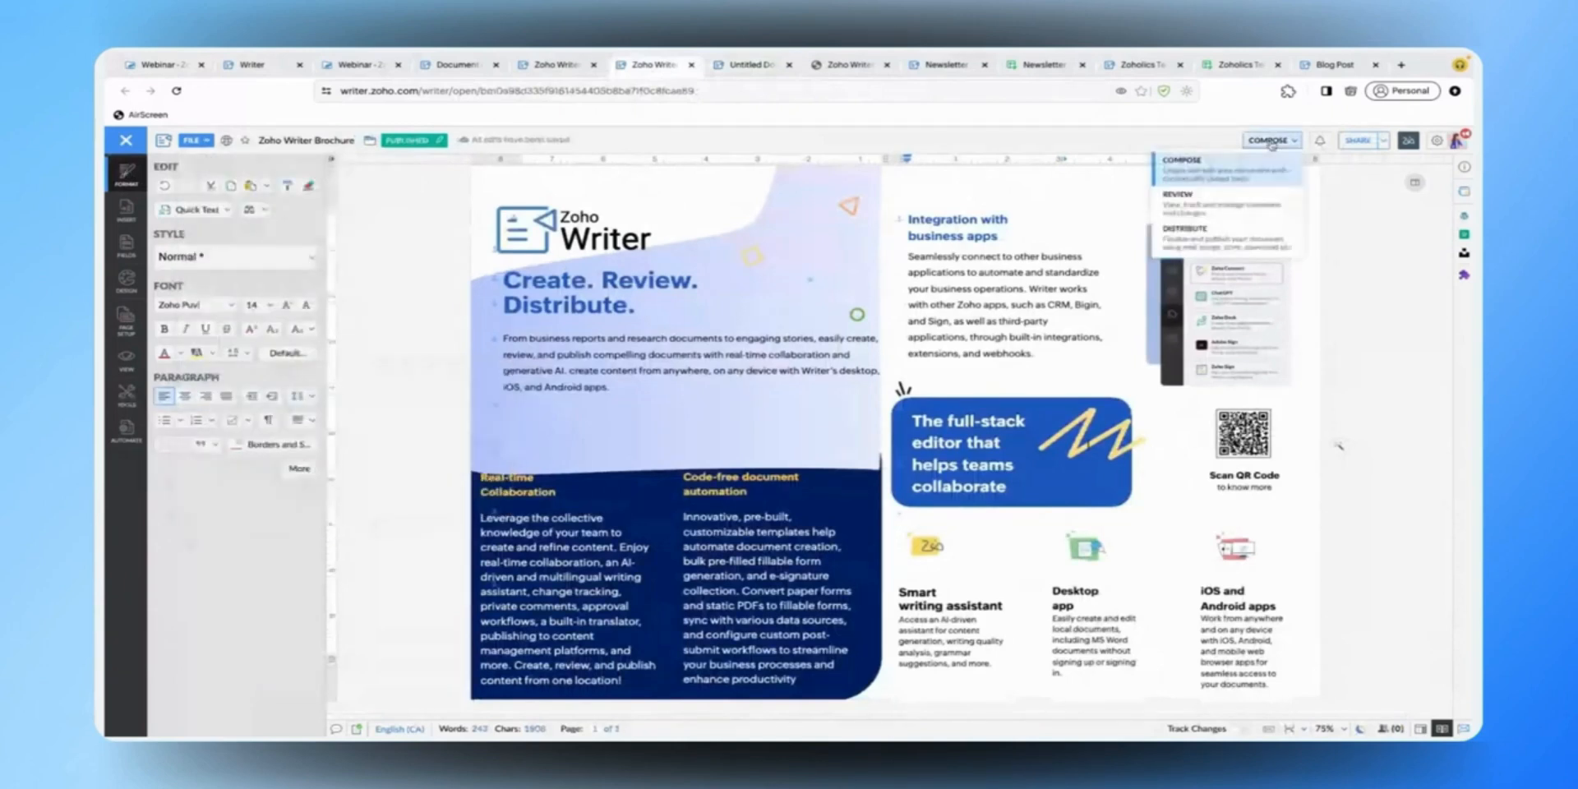
click(1252, 208)
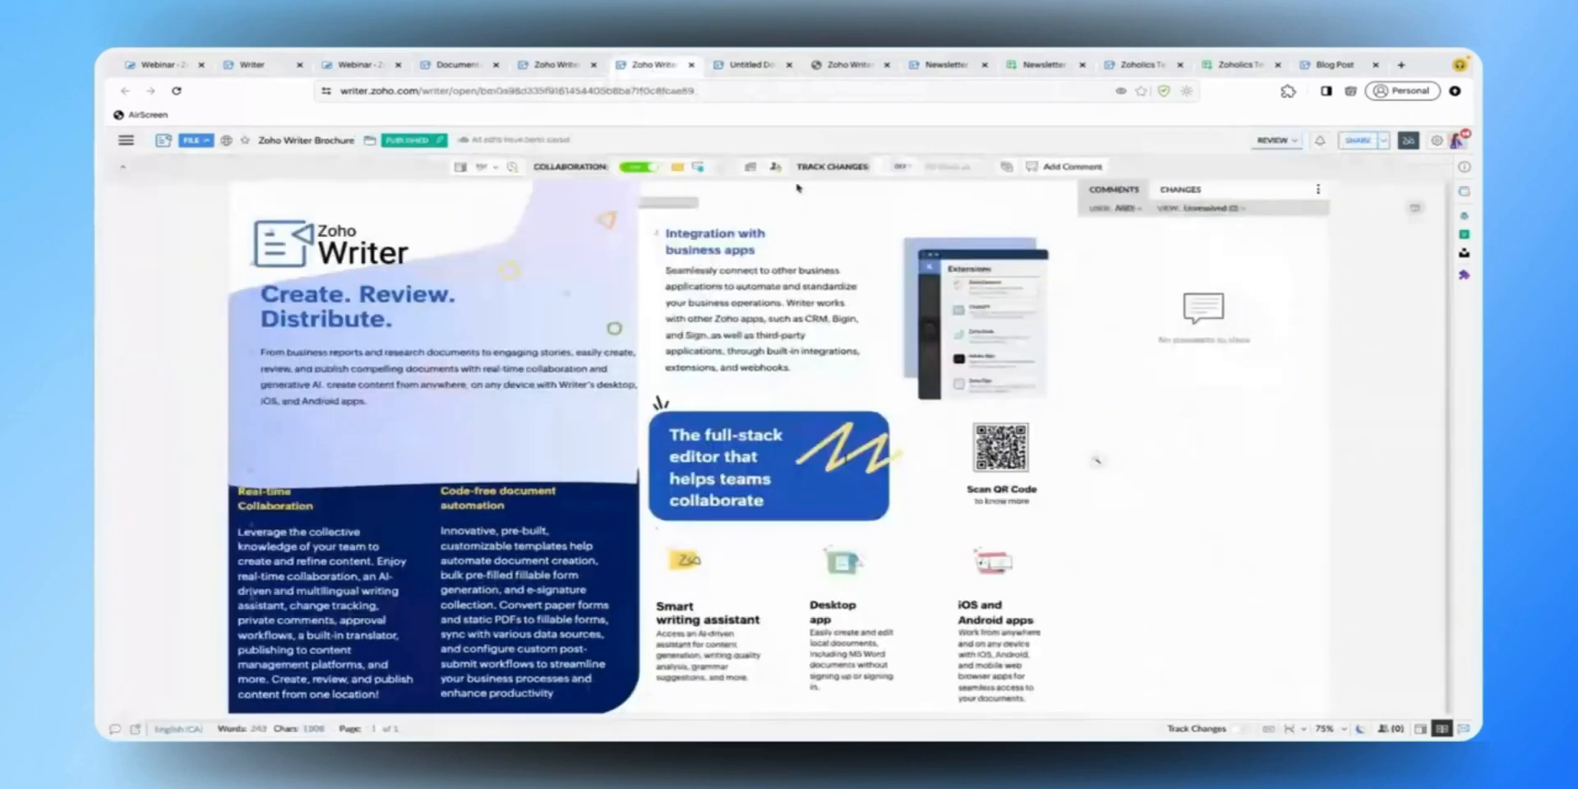
click(1274, 140)
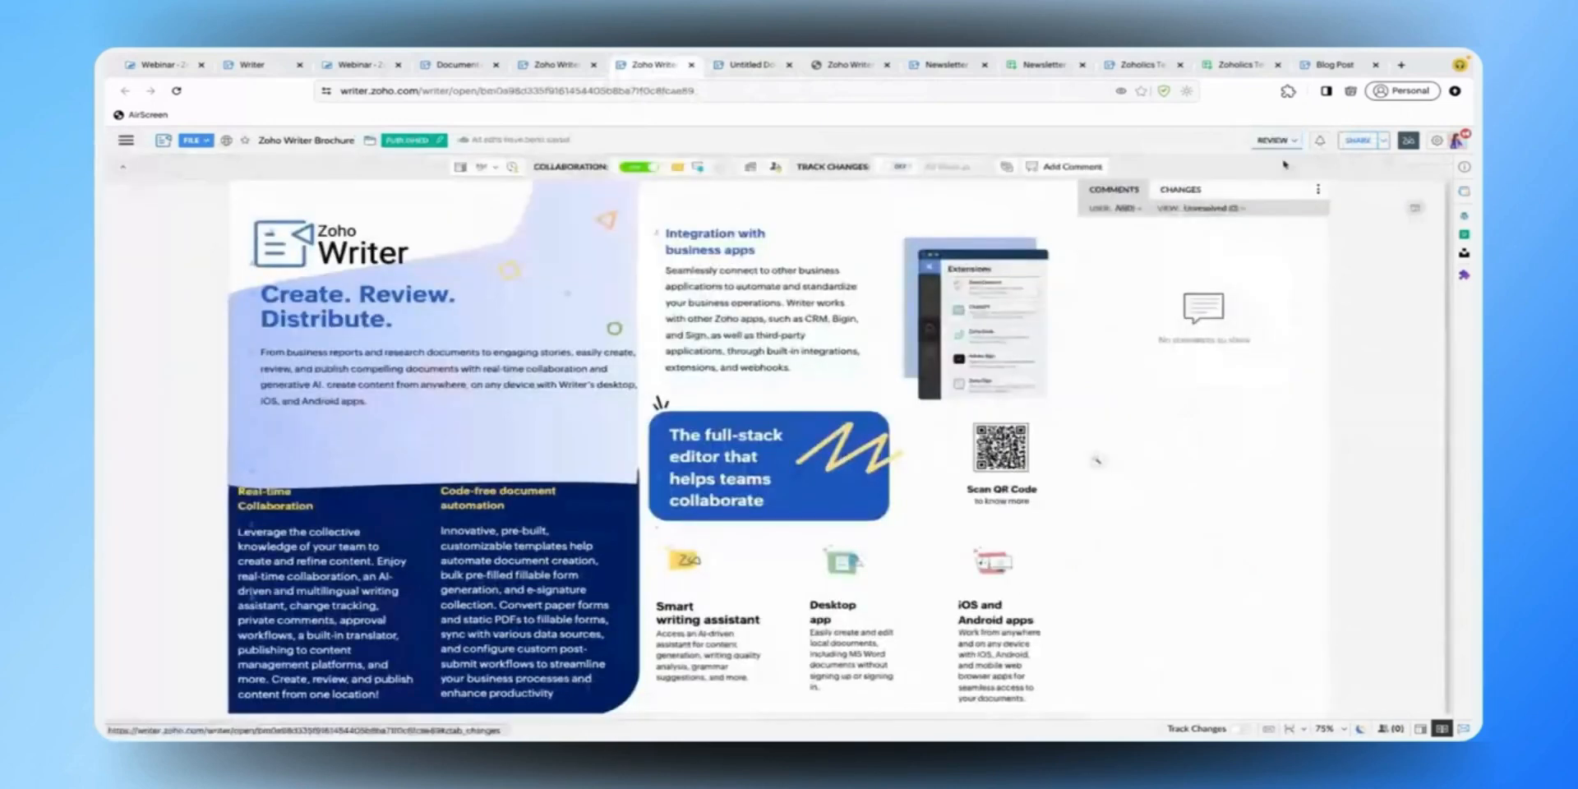
click(1253, 232)
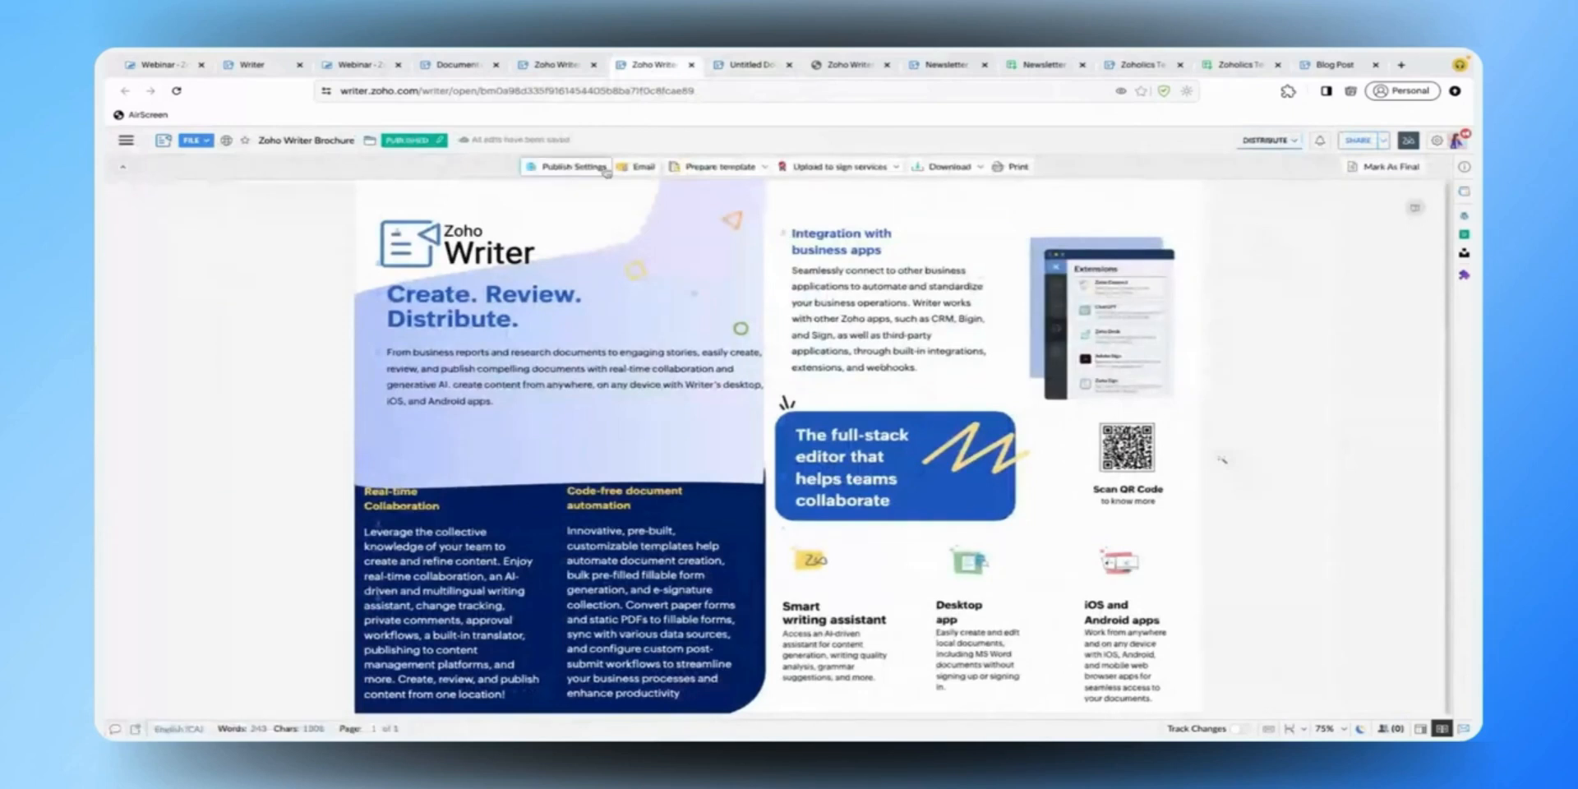
- Preview the brochure's print output and its print settings, and close the preview without saving or printing
click(1011, 167)
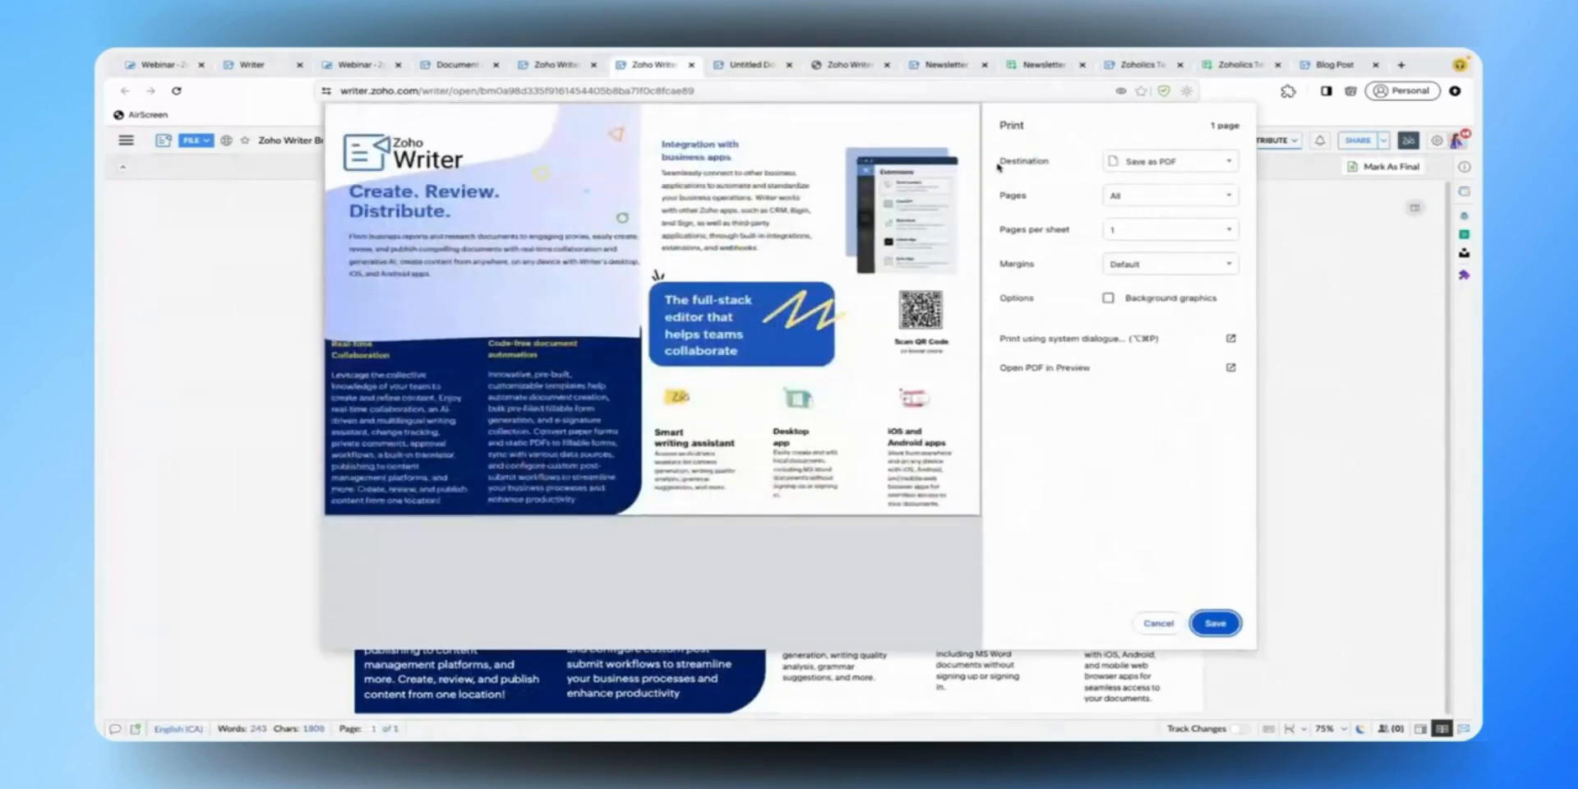
click(1161, 622)
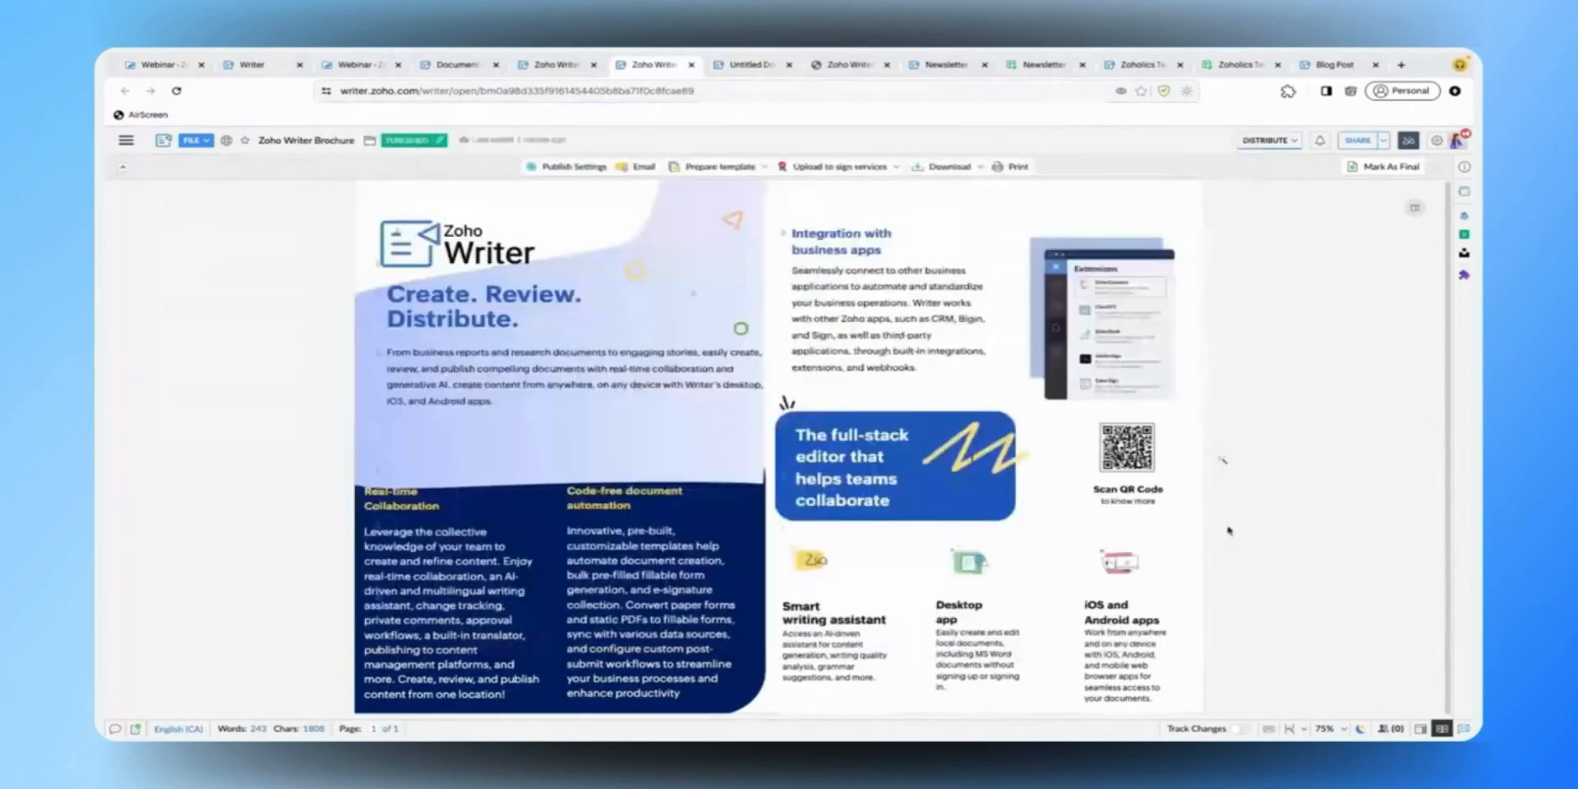